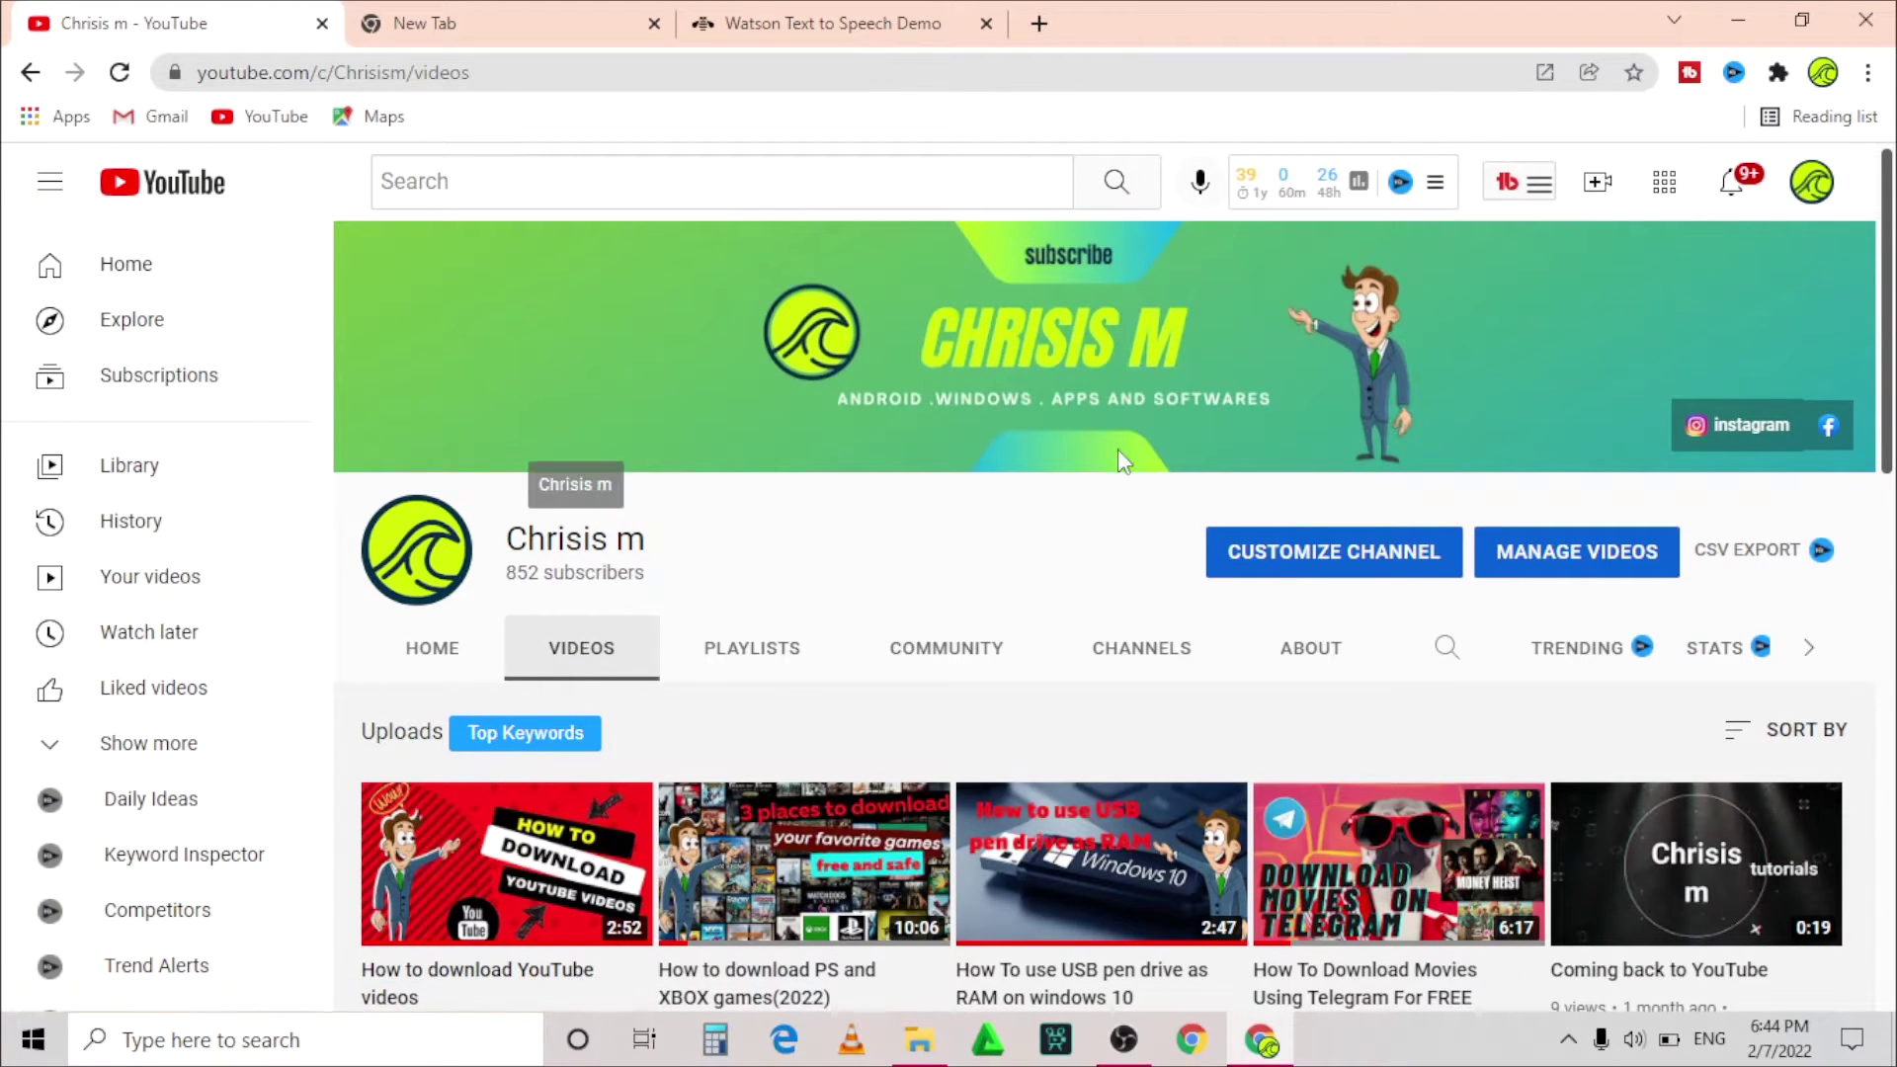
- Search Google for 'watson text to speech', close the old Watson demo tab, and open IBM's result
mouse_move(1439, 344)
left_click(506, 13)
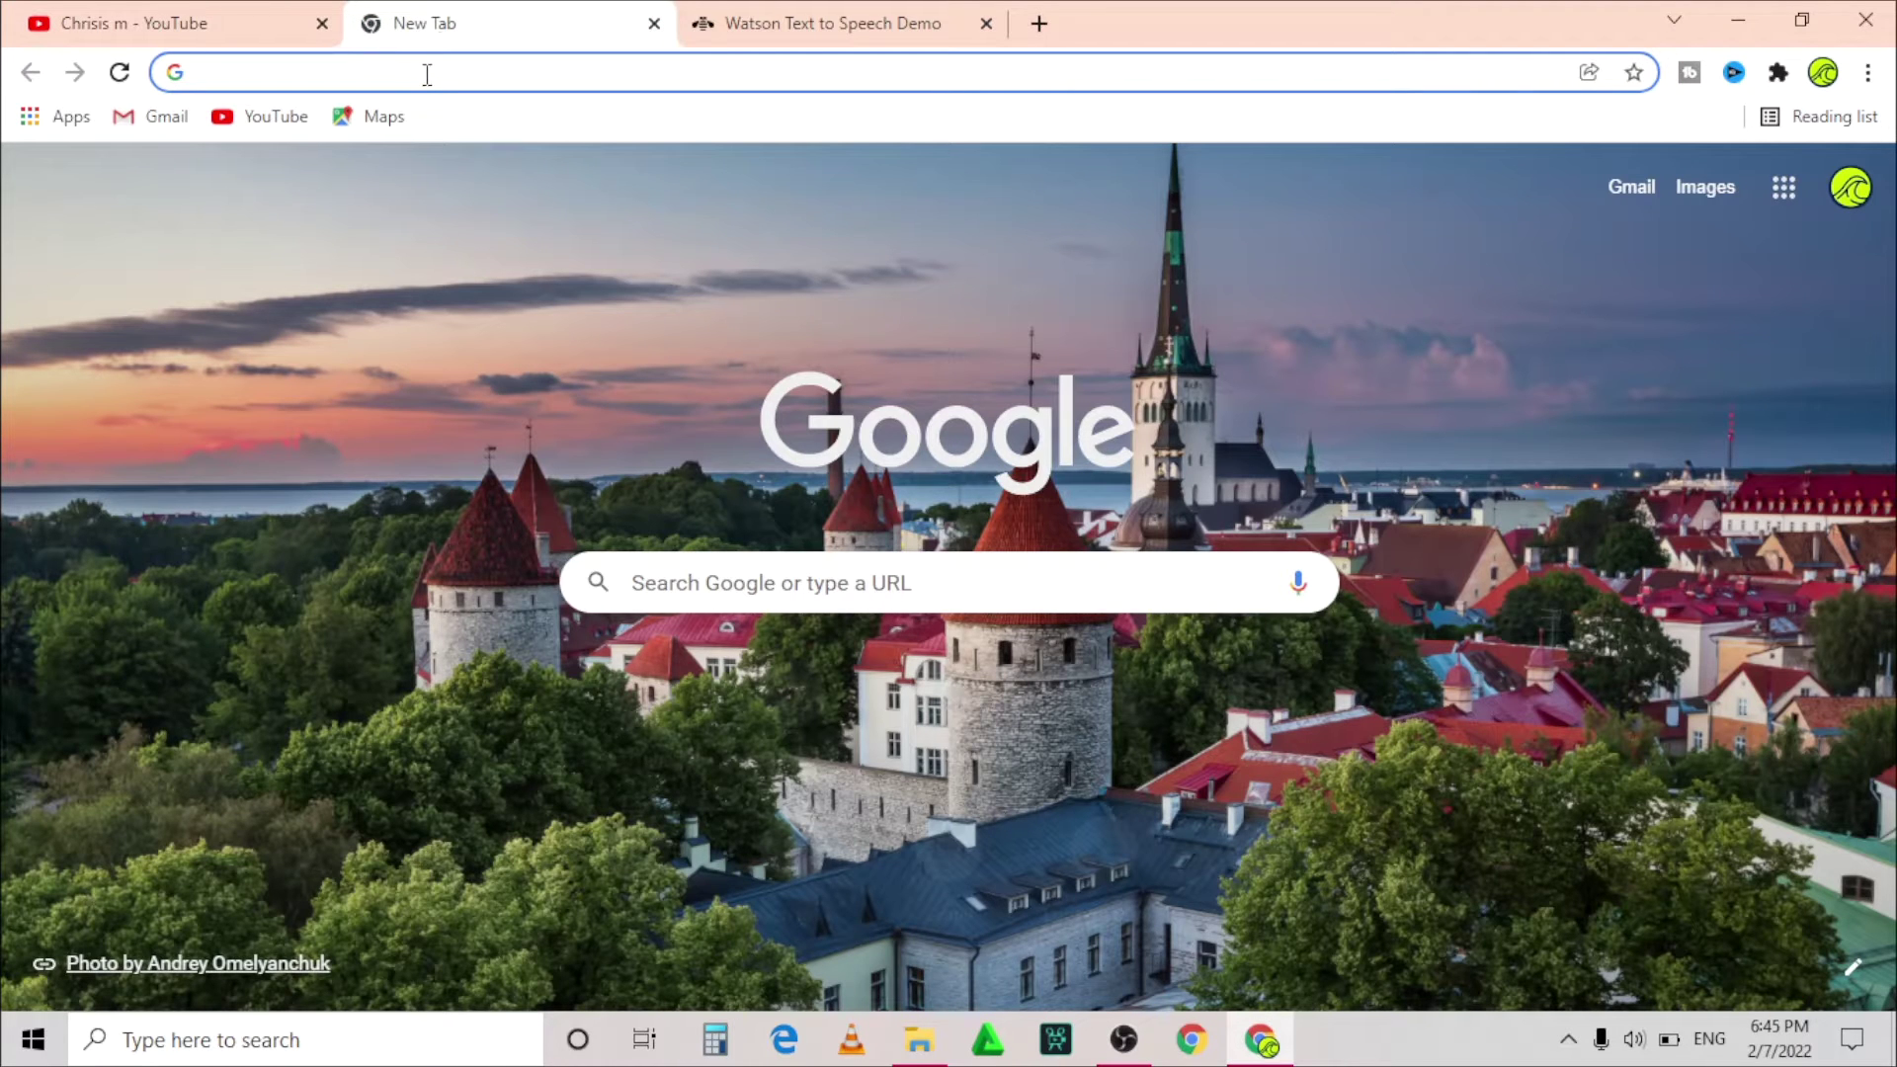
type("watson text to speech")
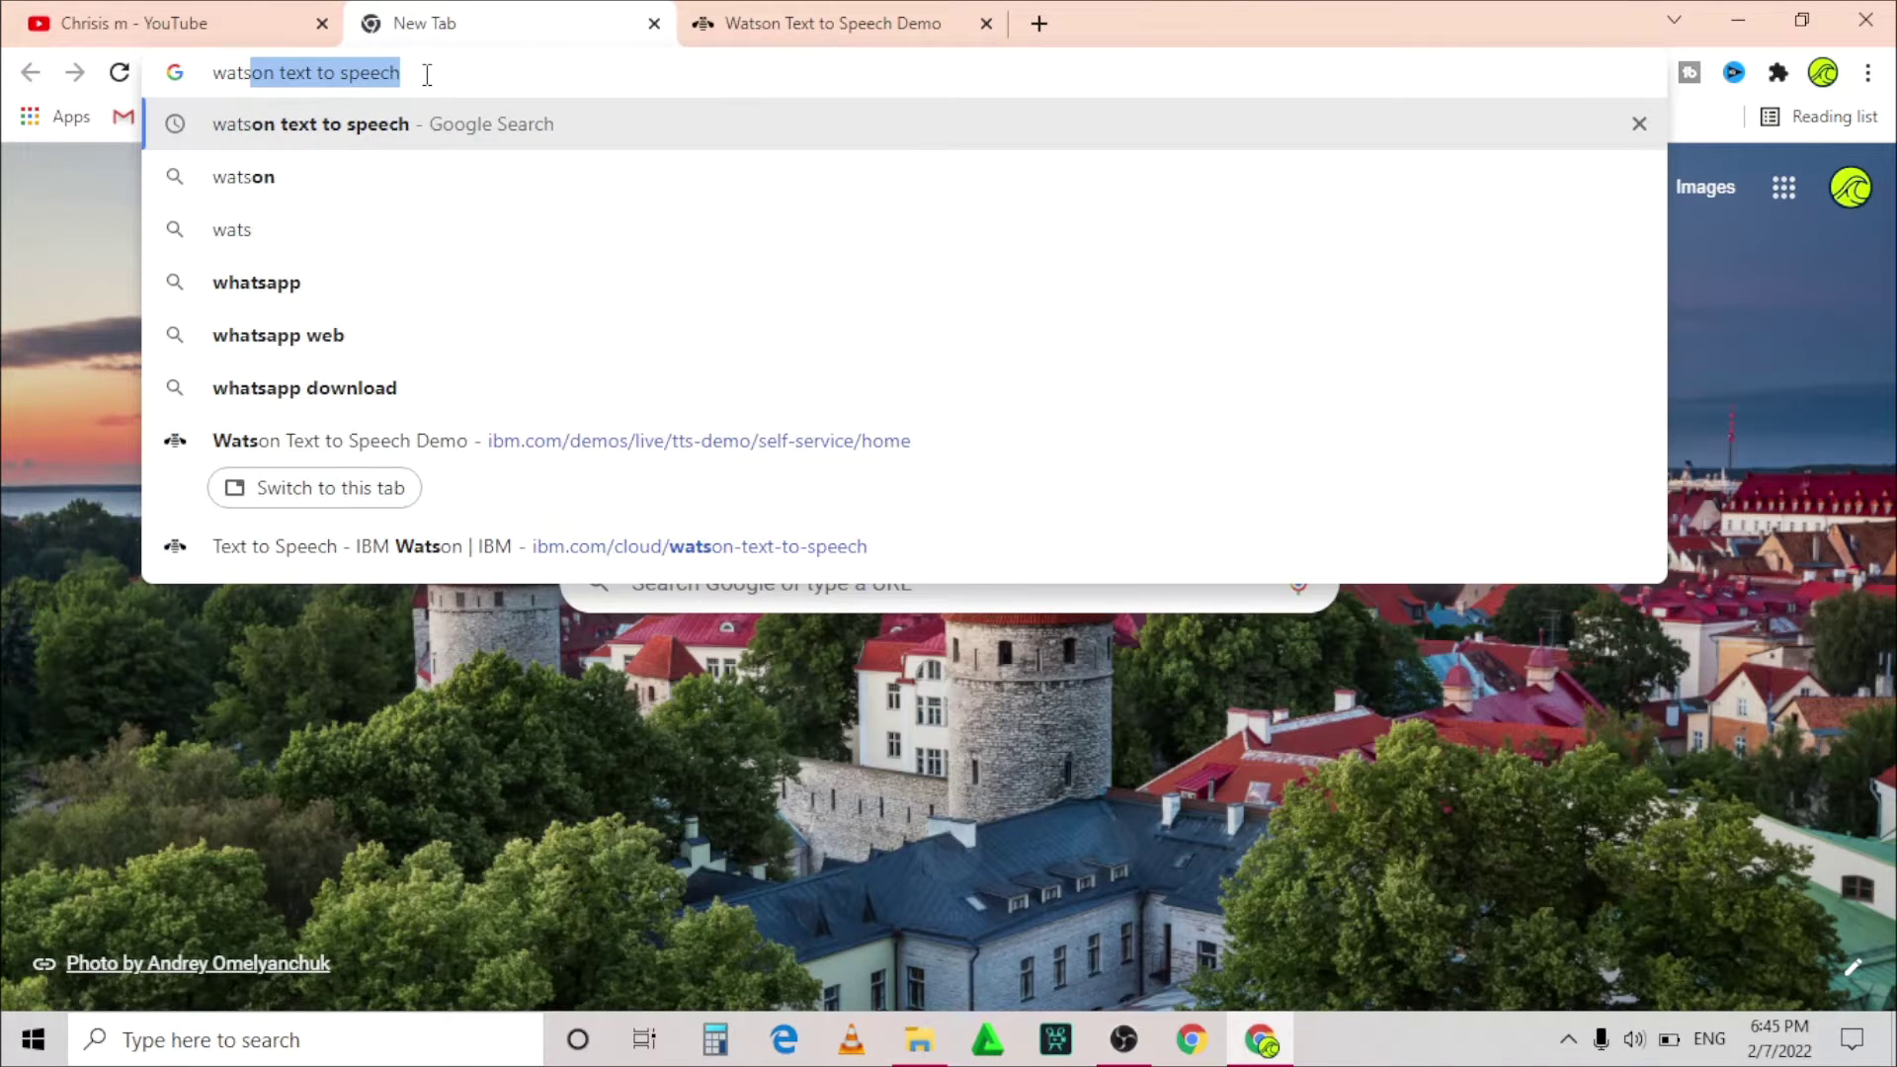
left_click(427, 74)
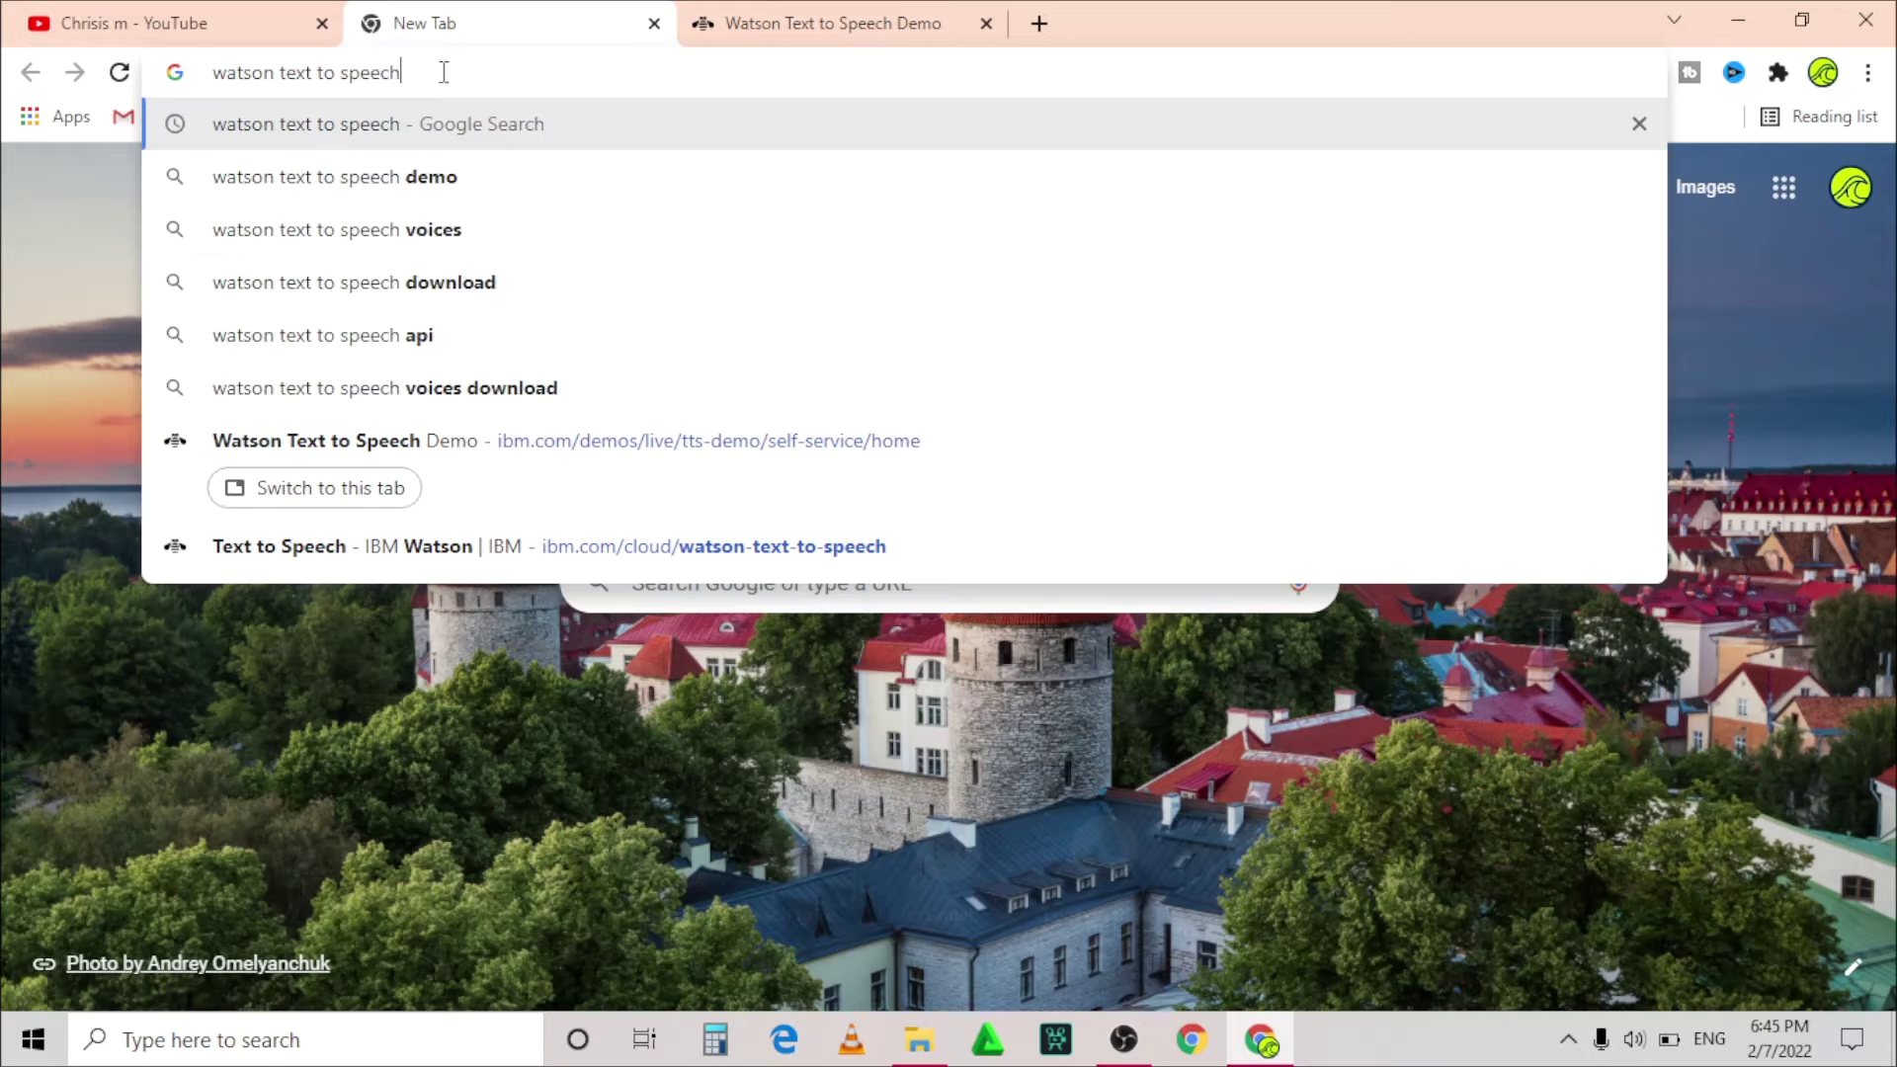
left_click_drag(441, 74, 233, 69)
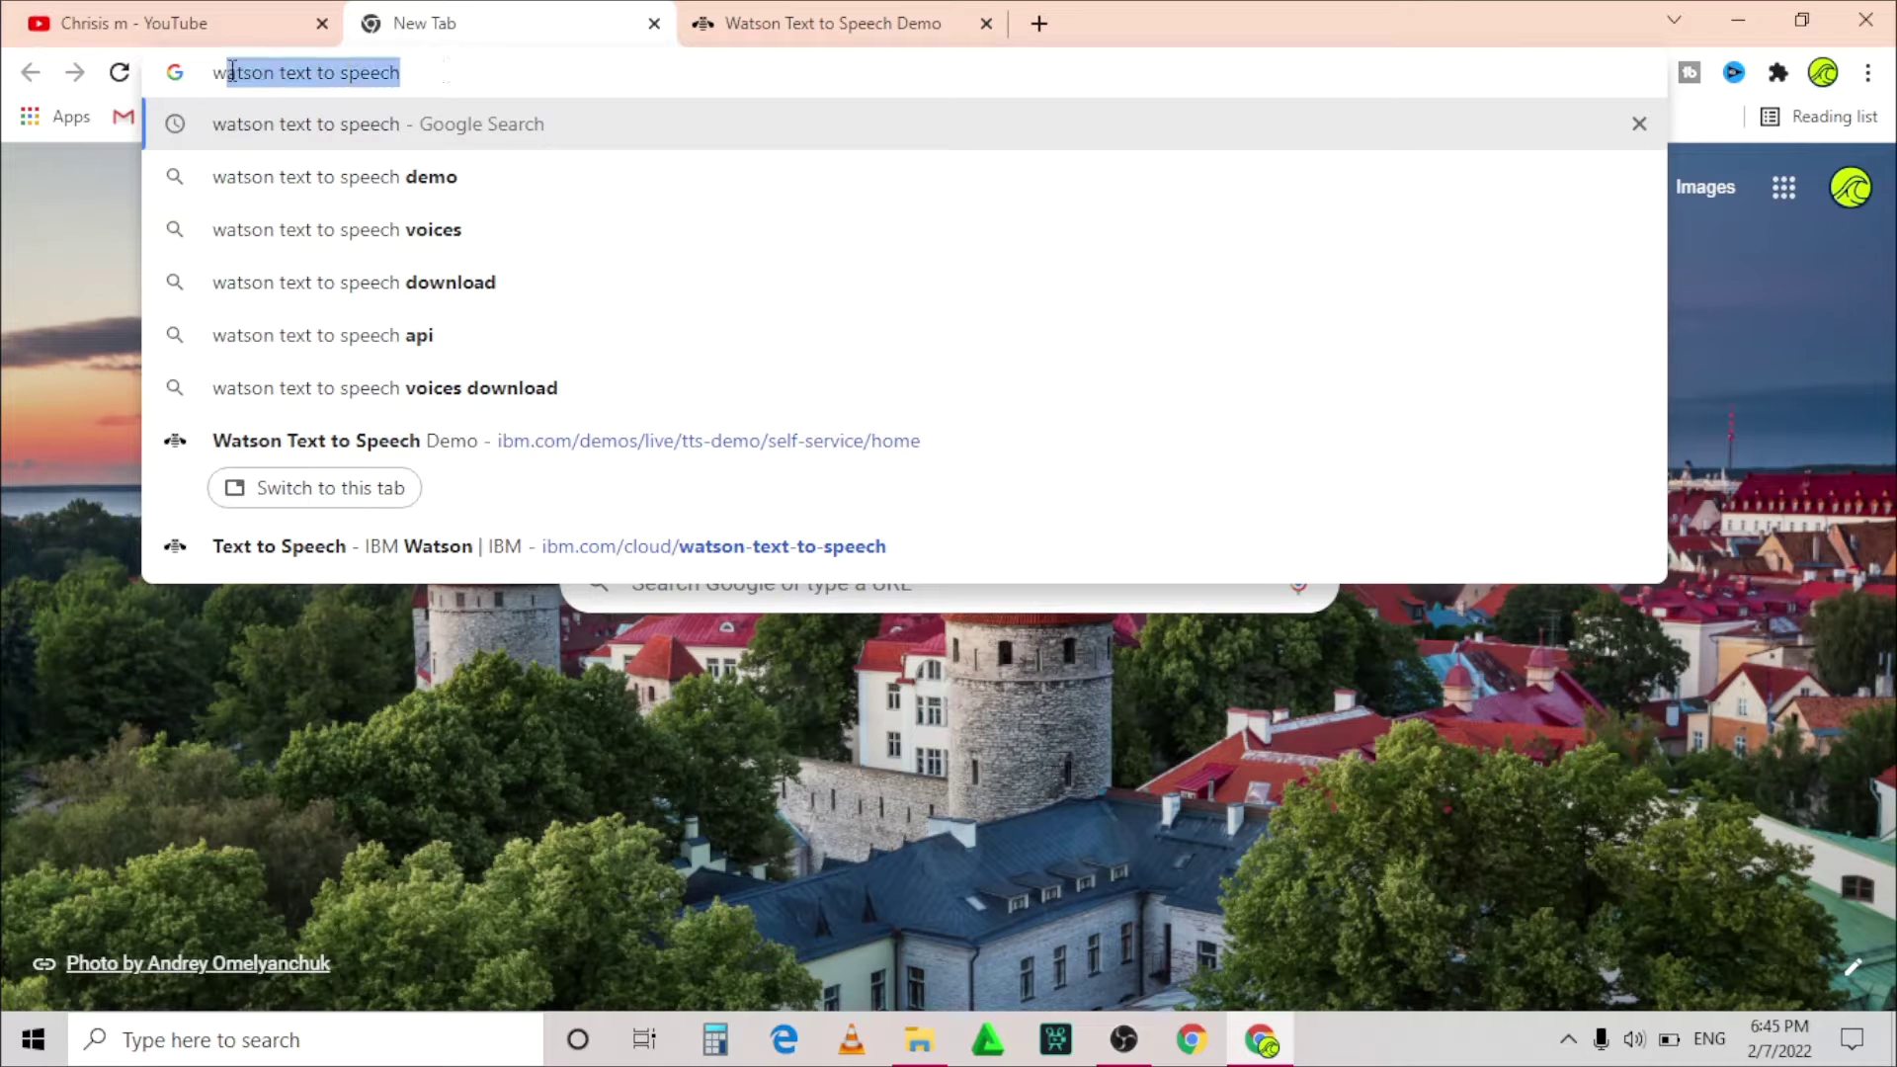
left_click(575, 153)
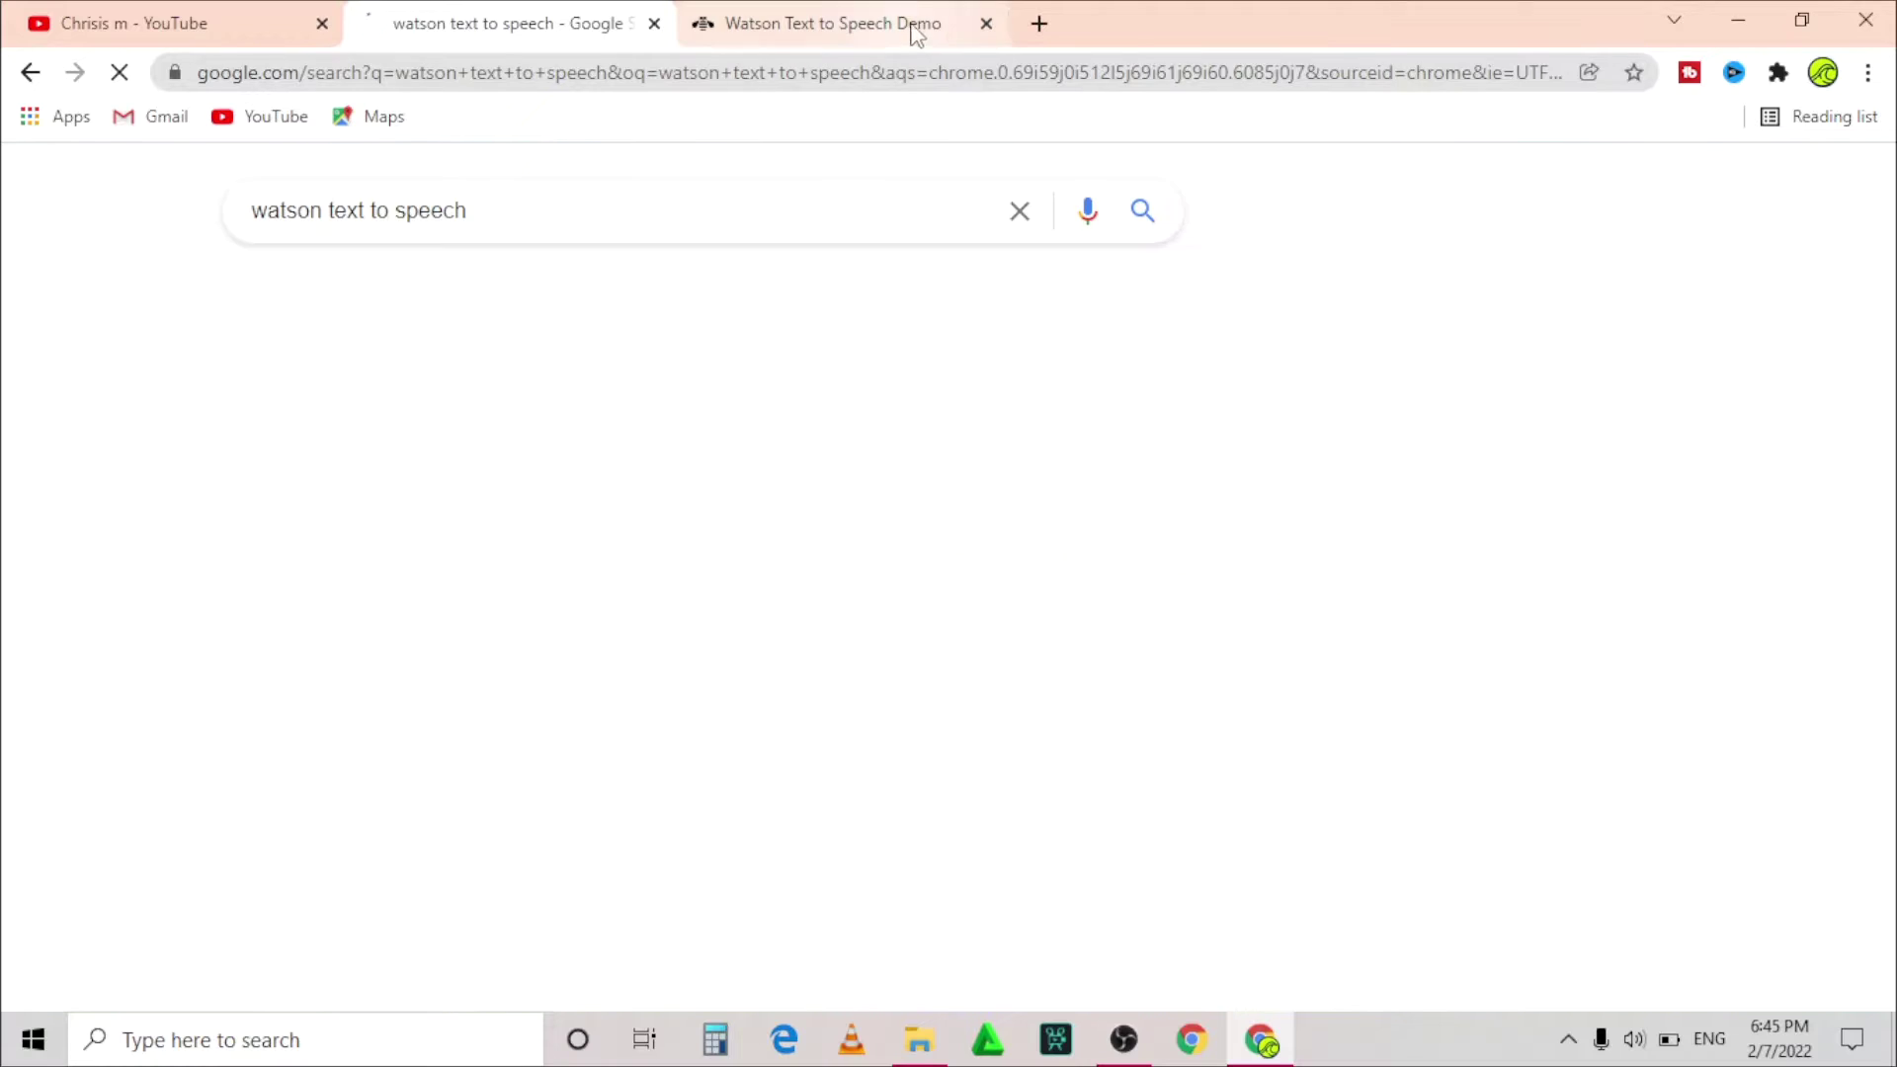
left_click(986, 24)
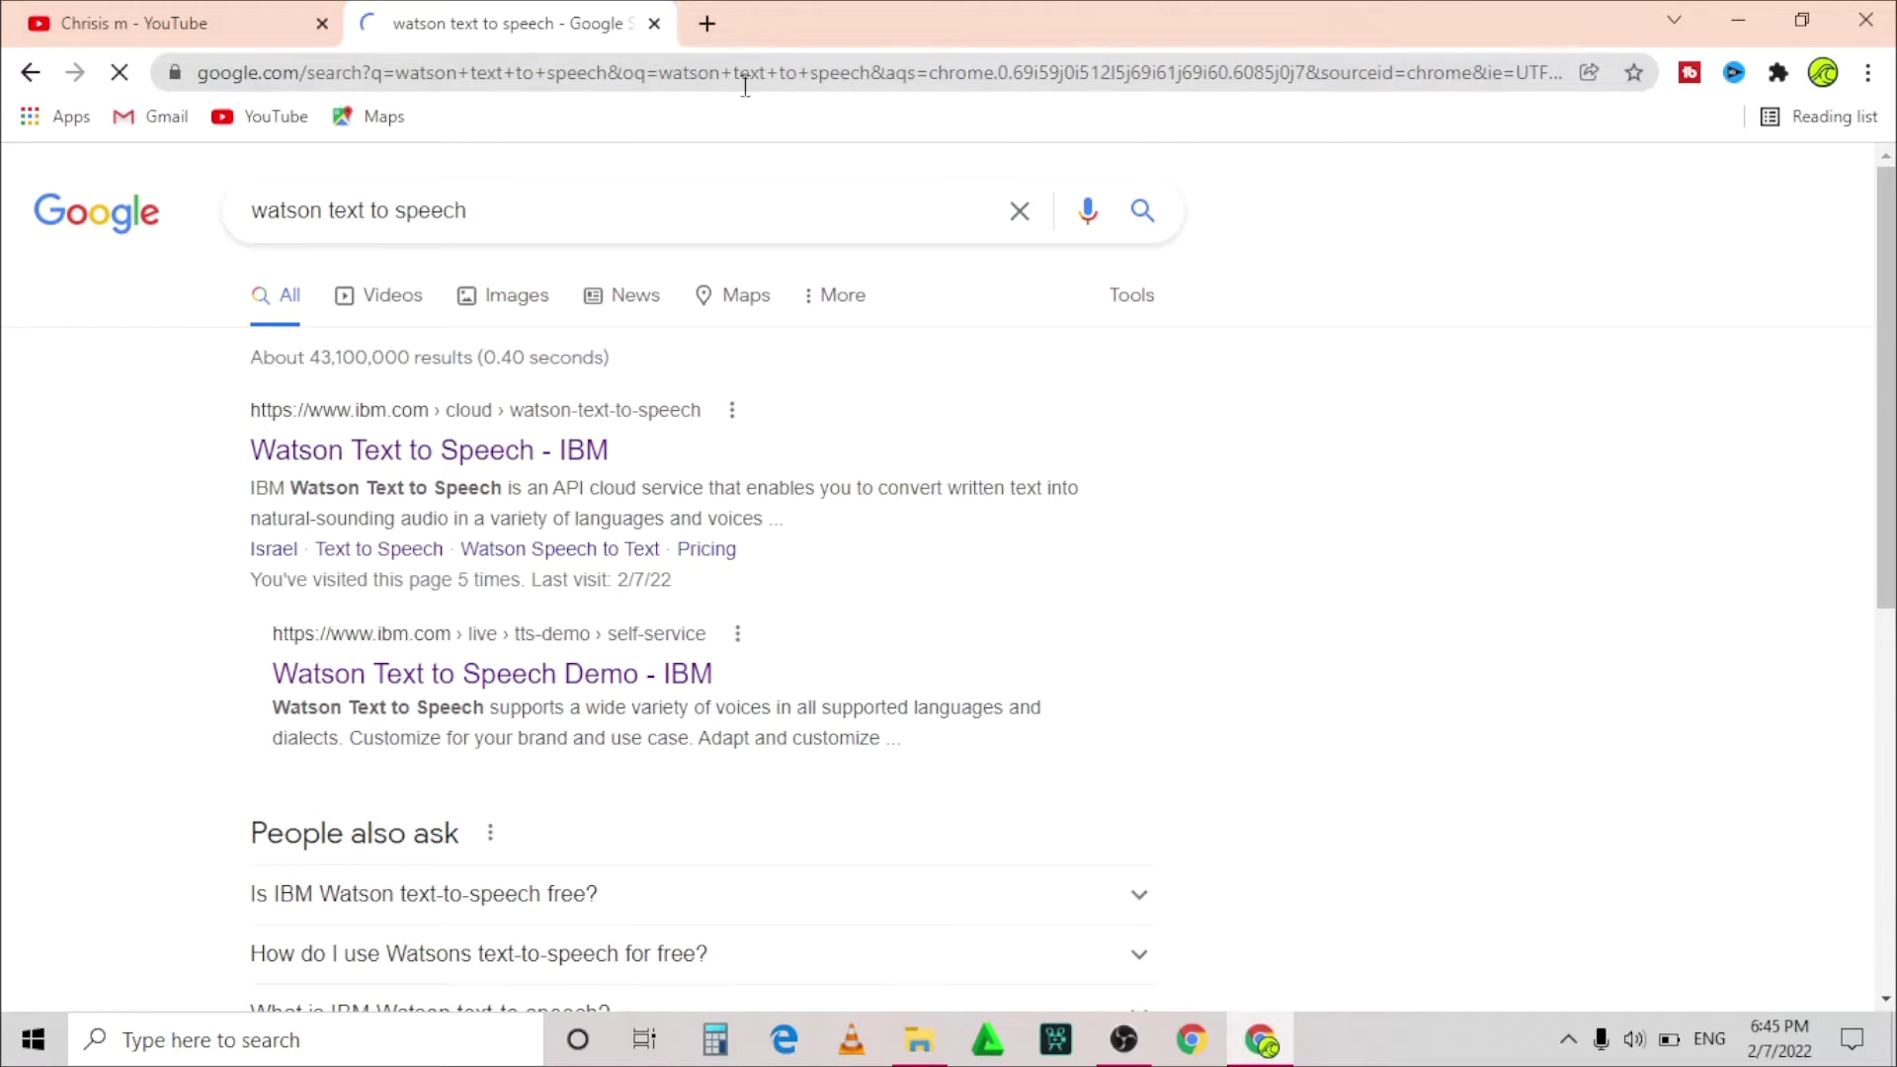
left_click(430, 454)
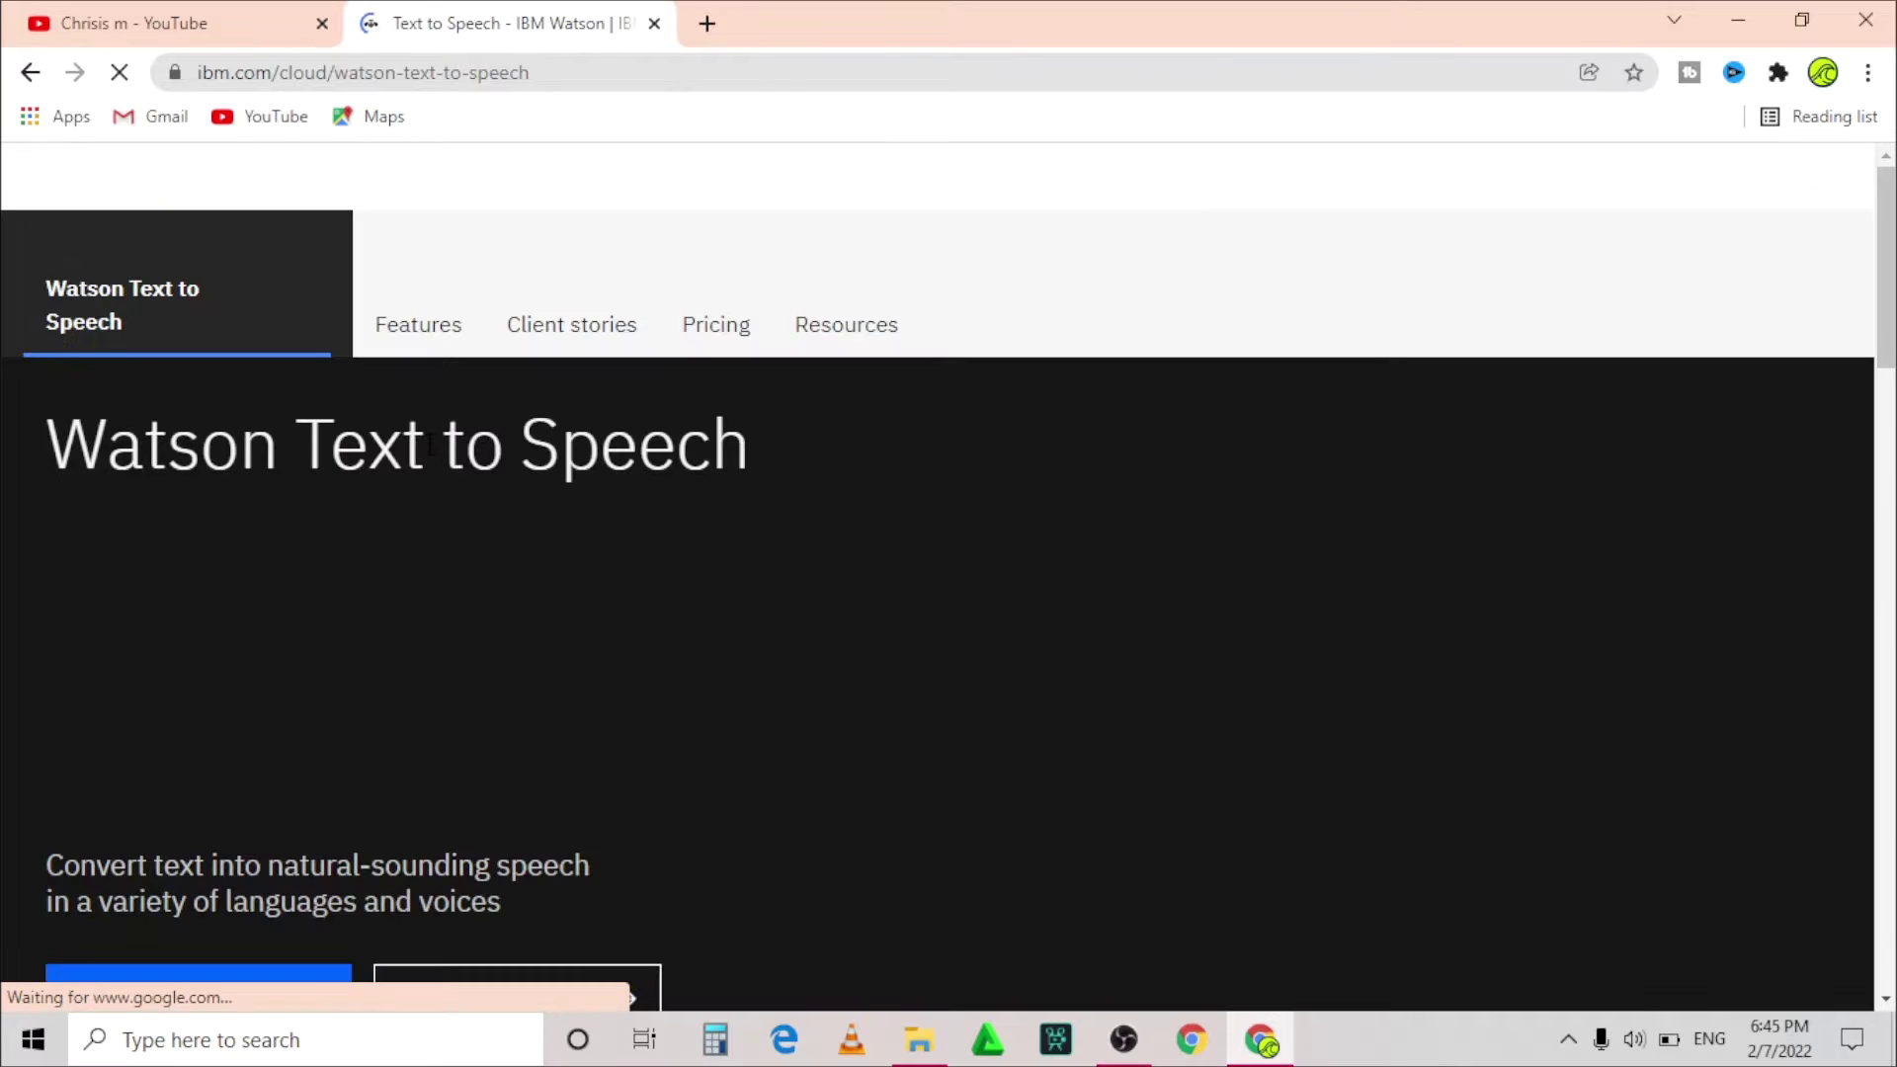
- Scroll down and back up IBM's Watson Text to Speech product page to look it over
scroll(692, 365, "down", 15)
scroll(696, 407, "up", 10)
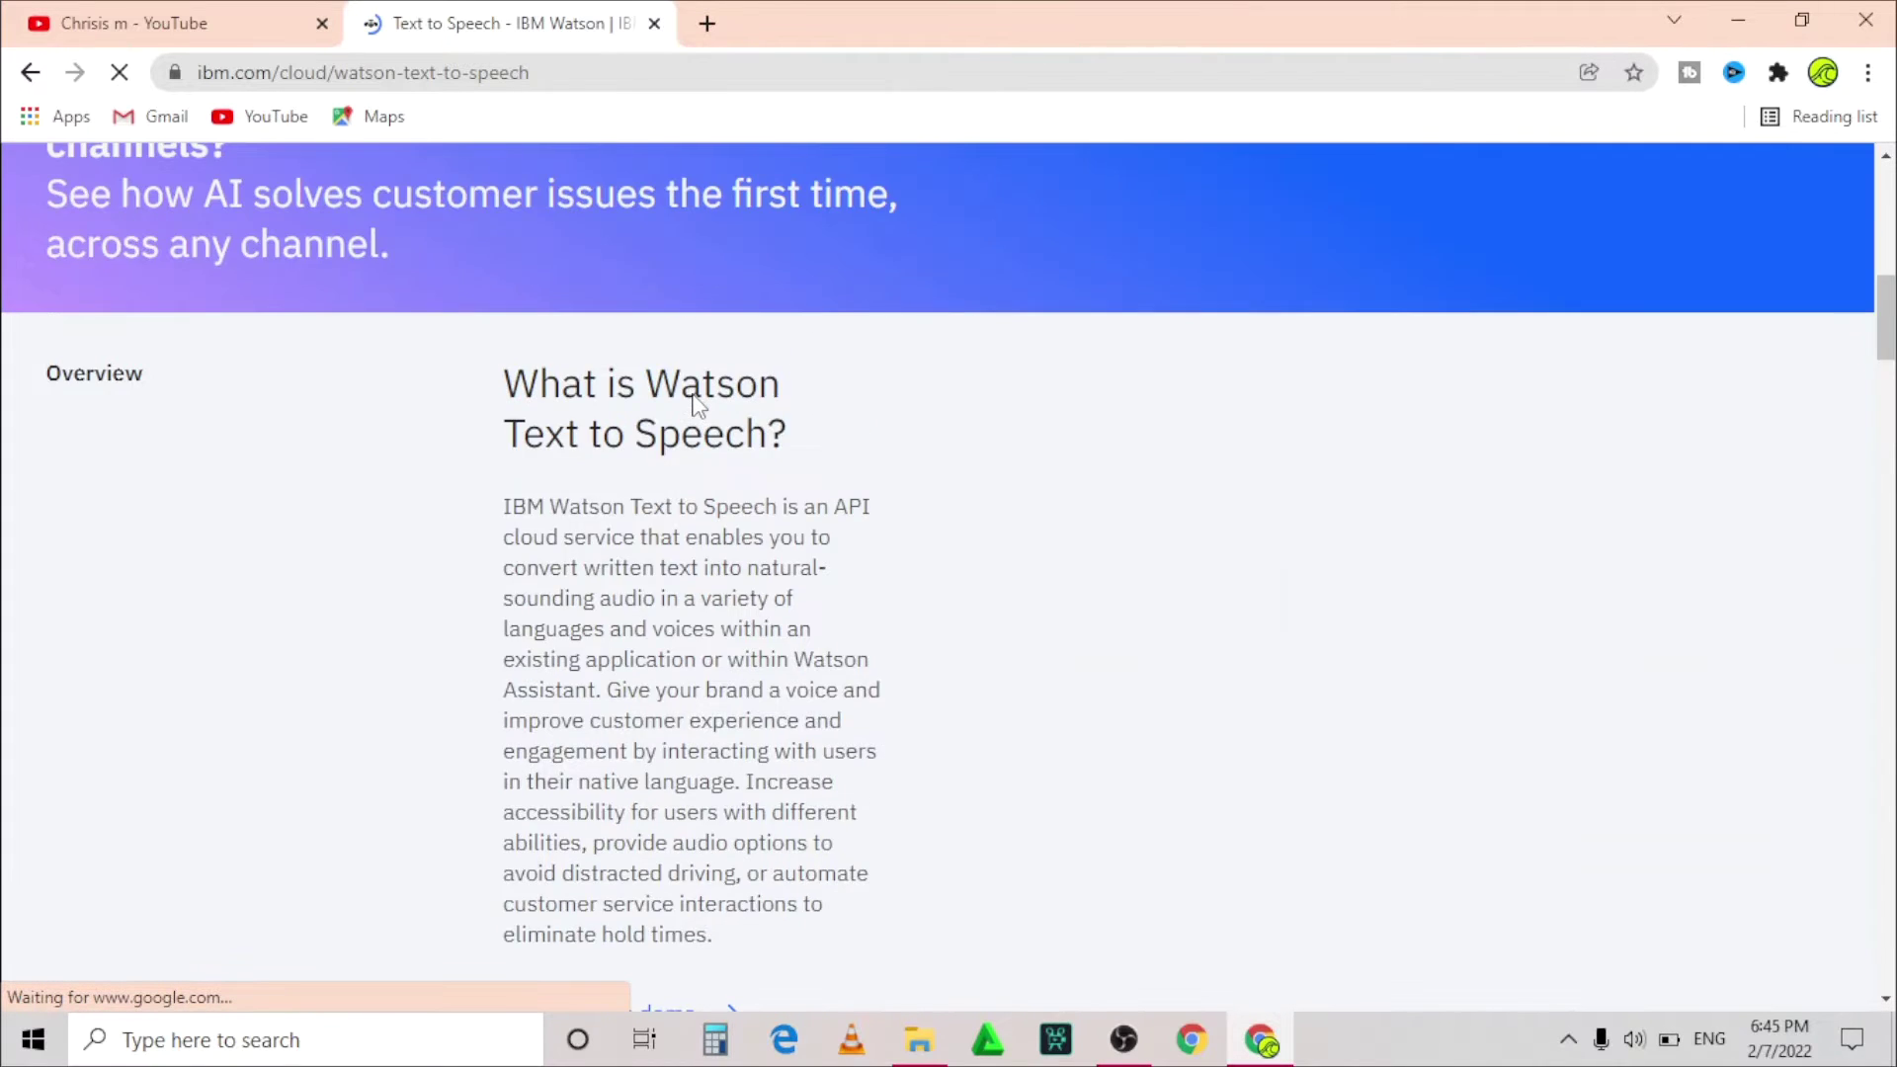
scroll(692, 399, "up", 3)
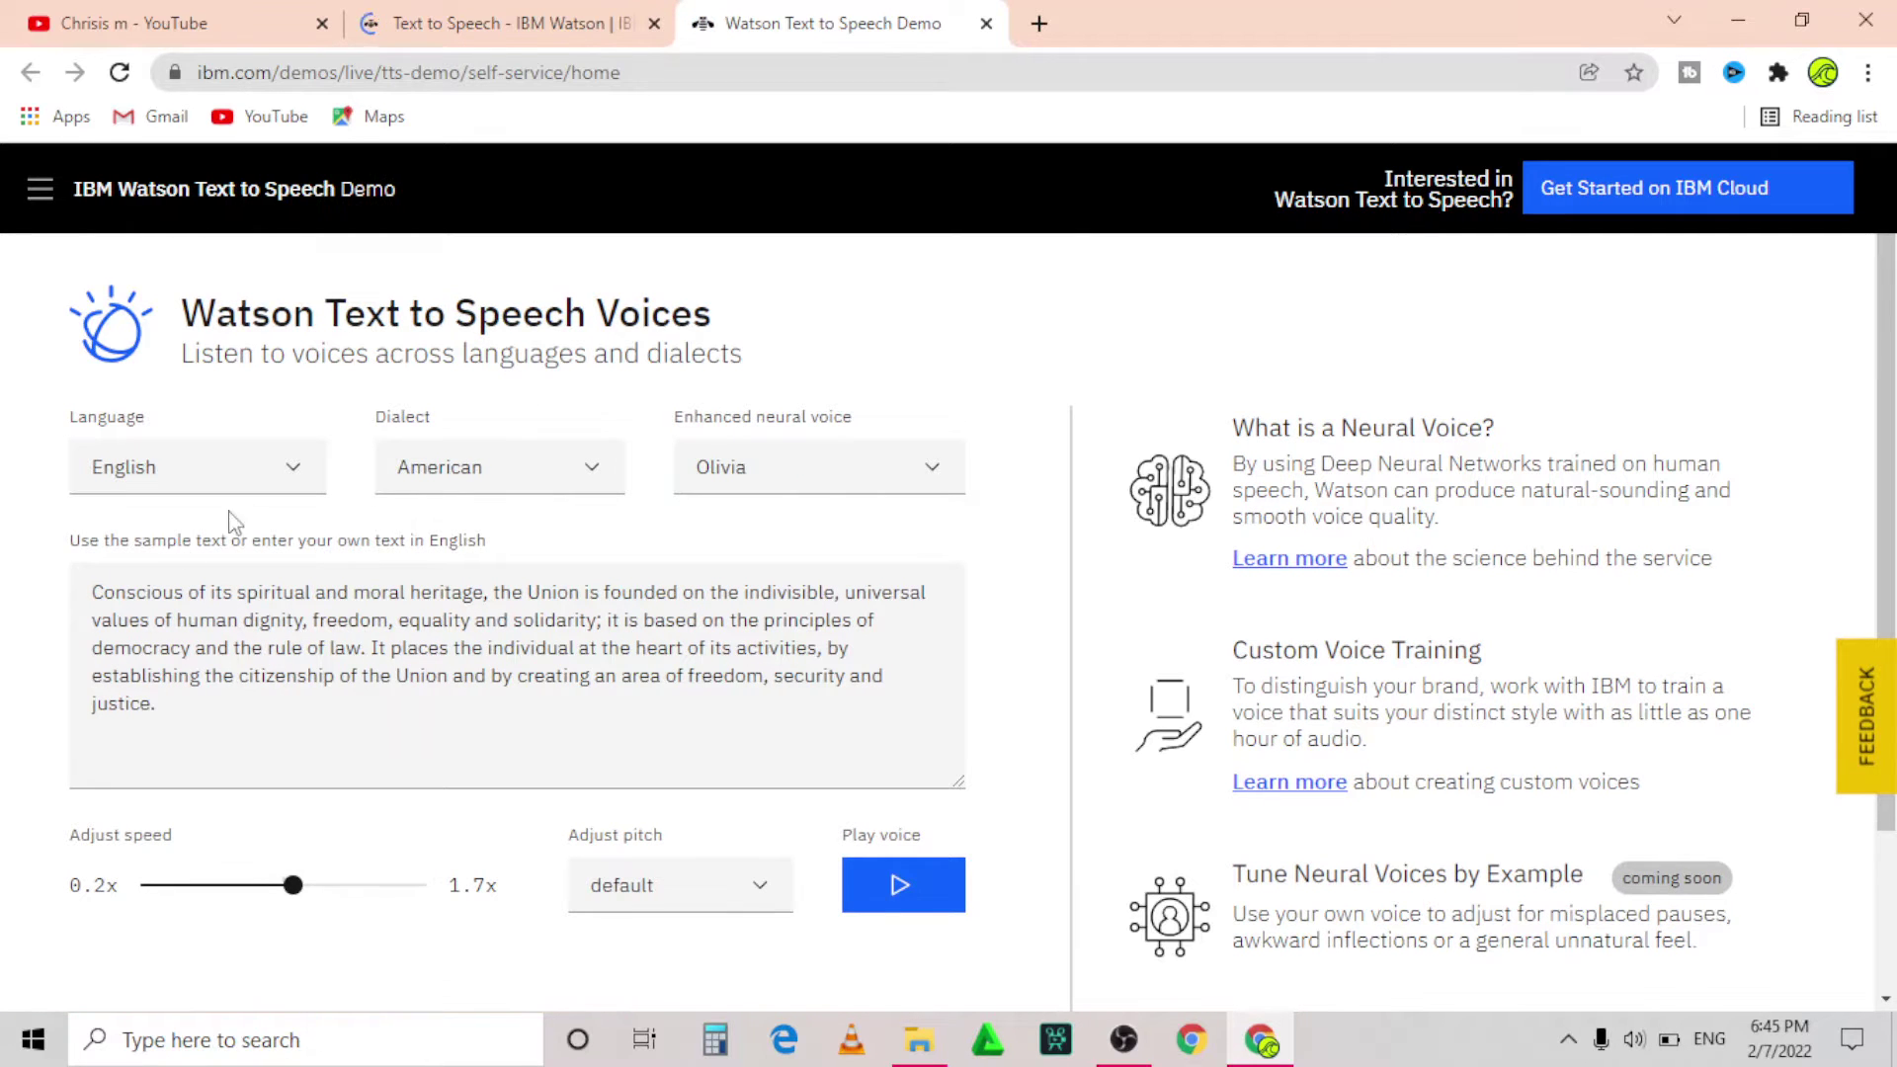
- Change the enhanced neural voice from Olivia to Kevin and play the sample passage
scroll(534, 578, "down", 2)
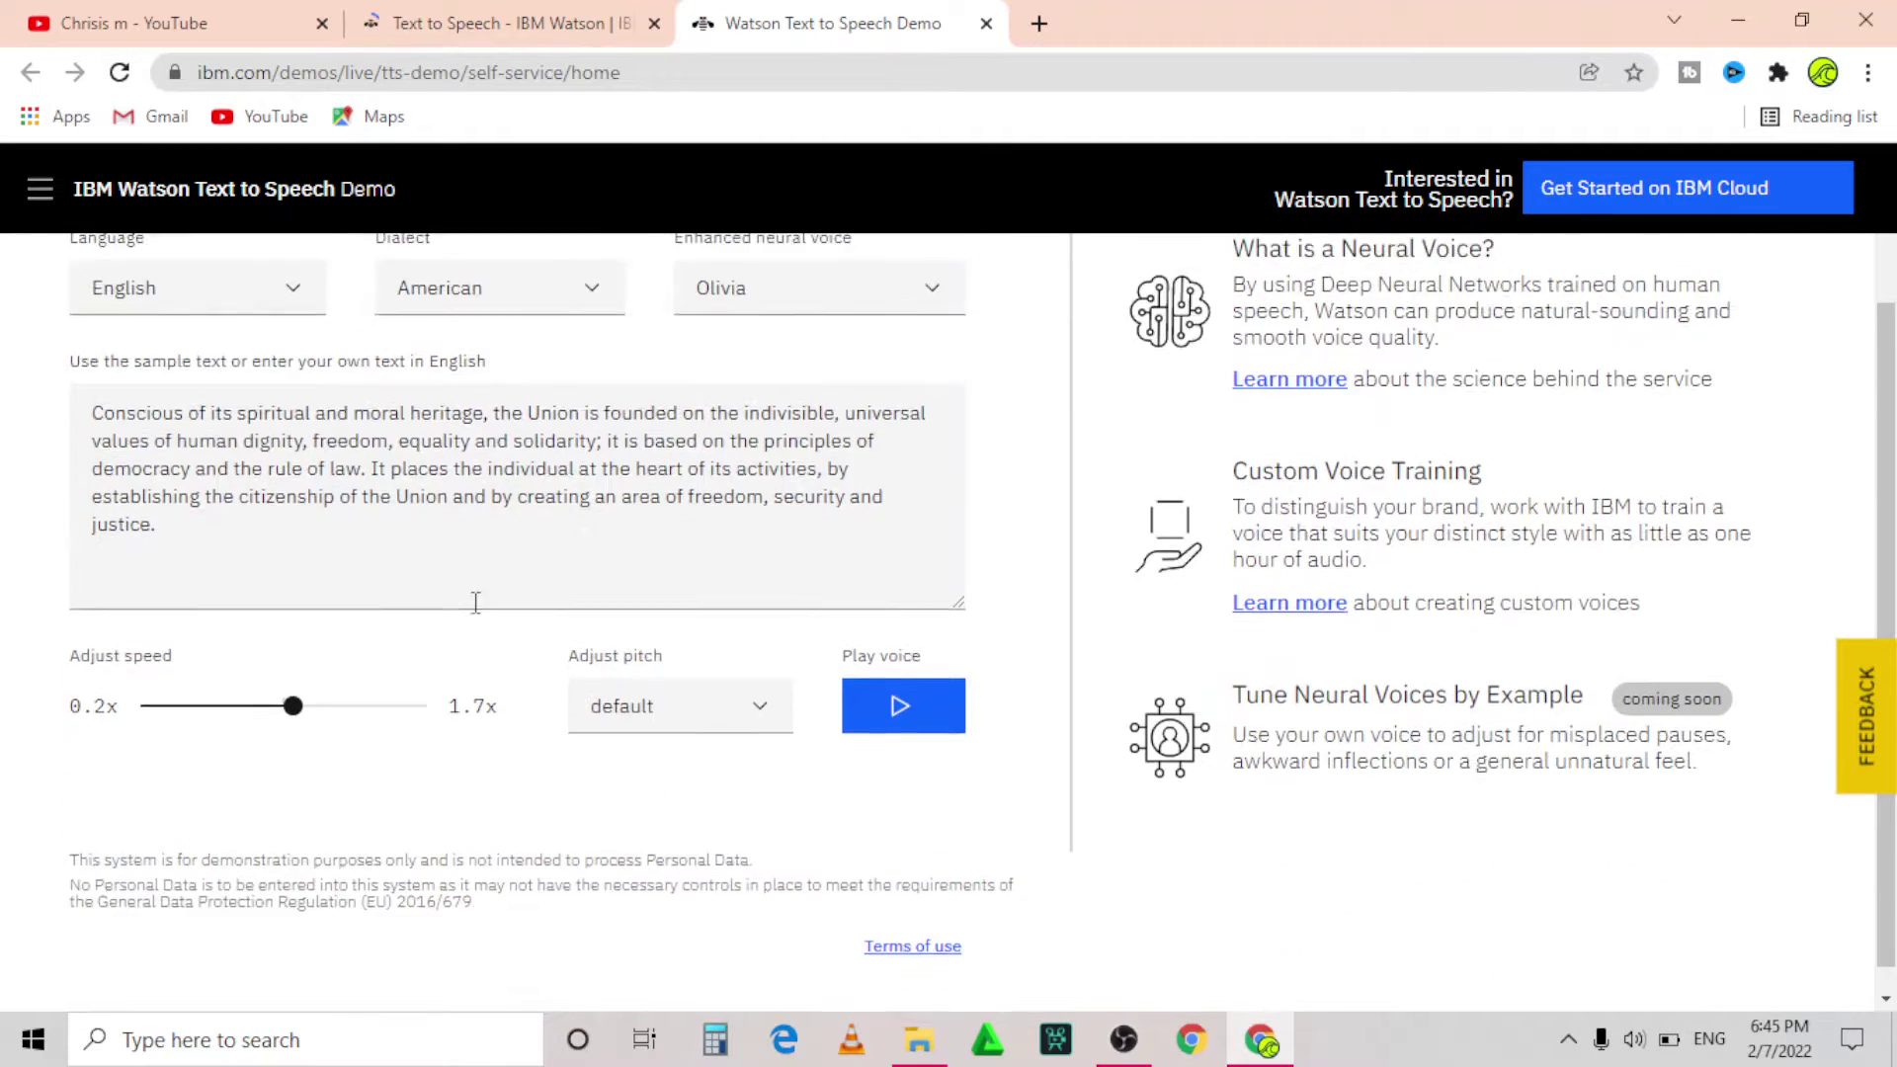
scroll(476, 602, "up", 2)
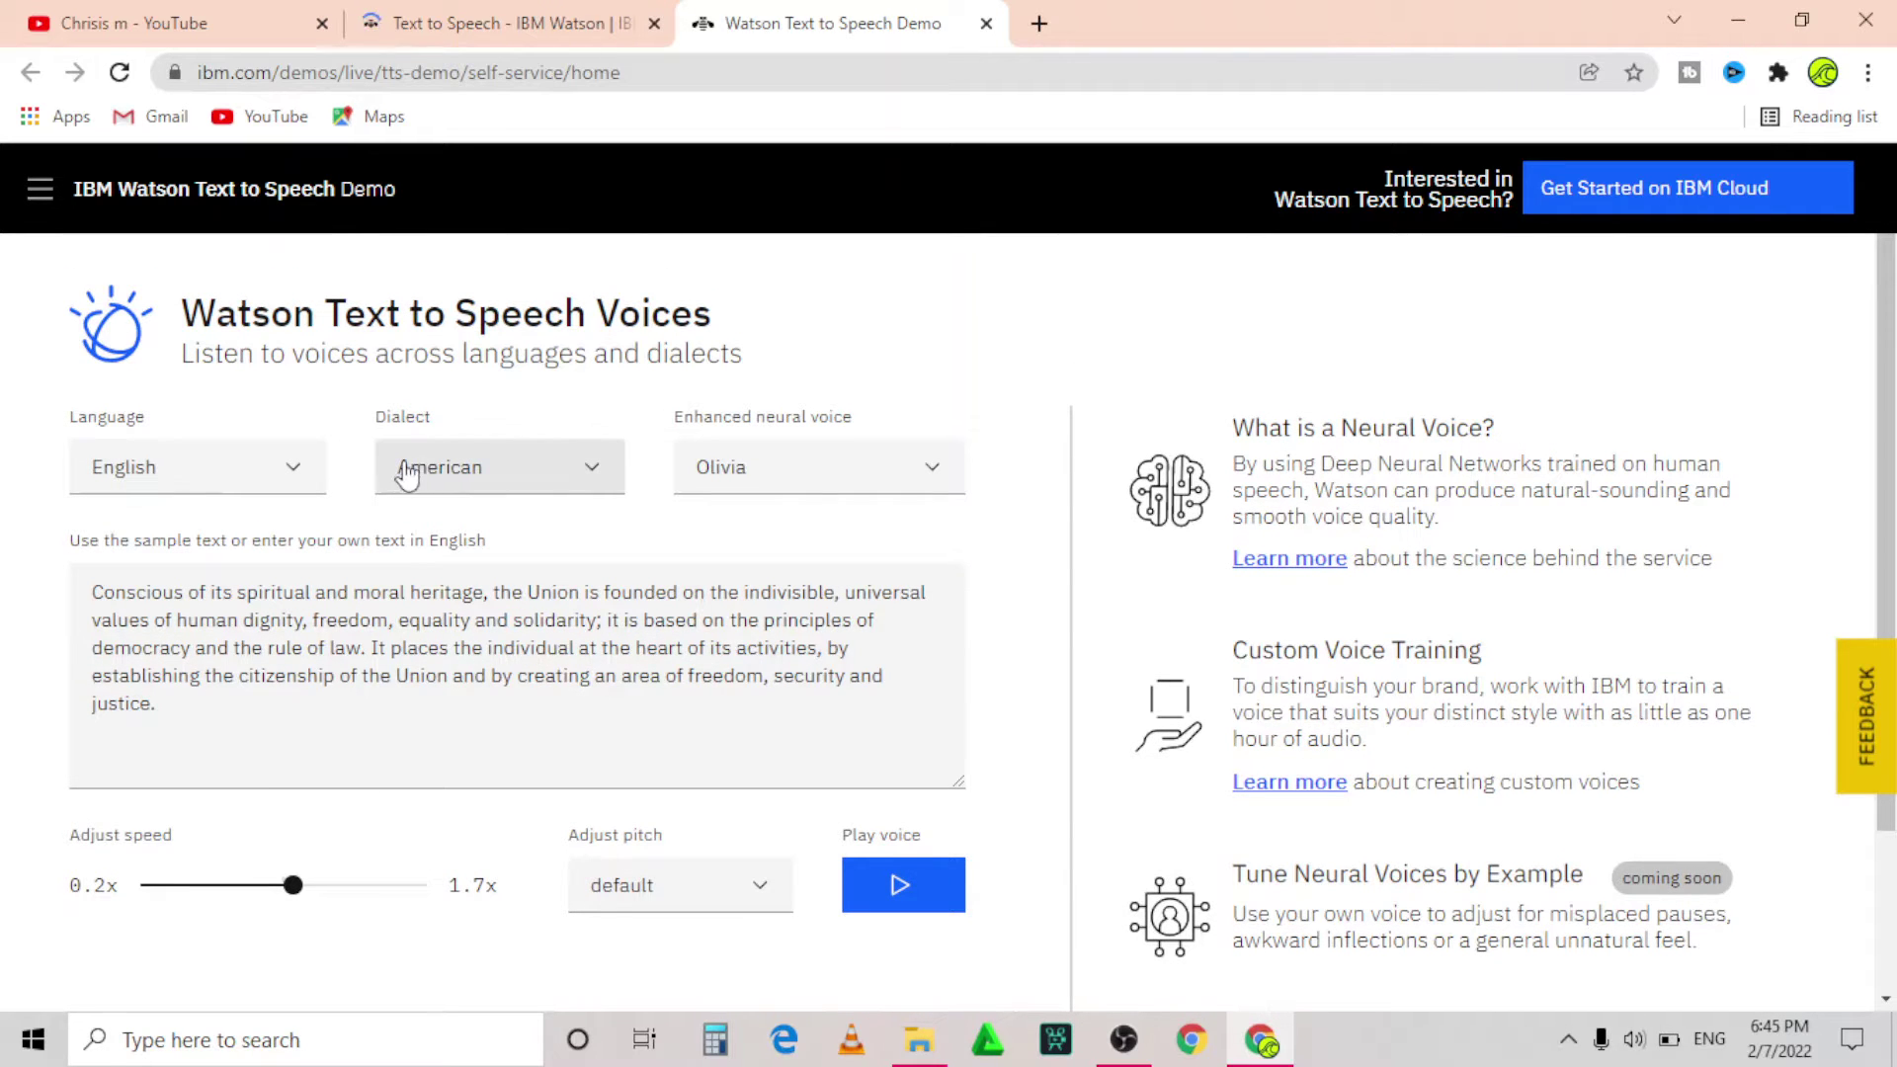
left_click(884, 481)
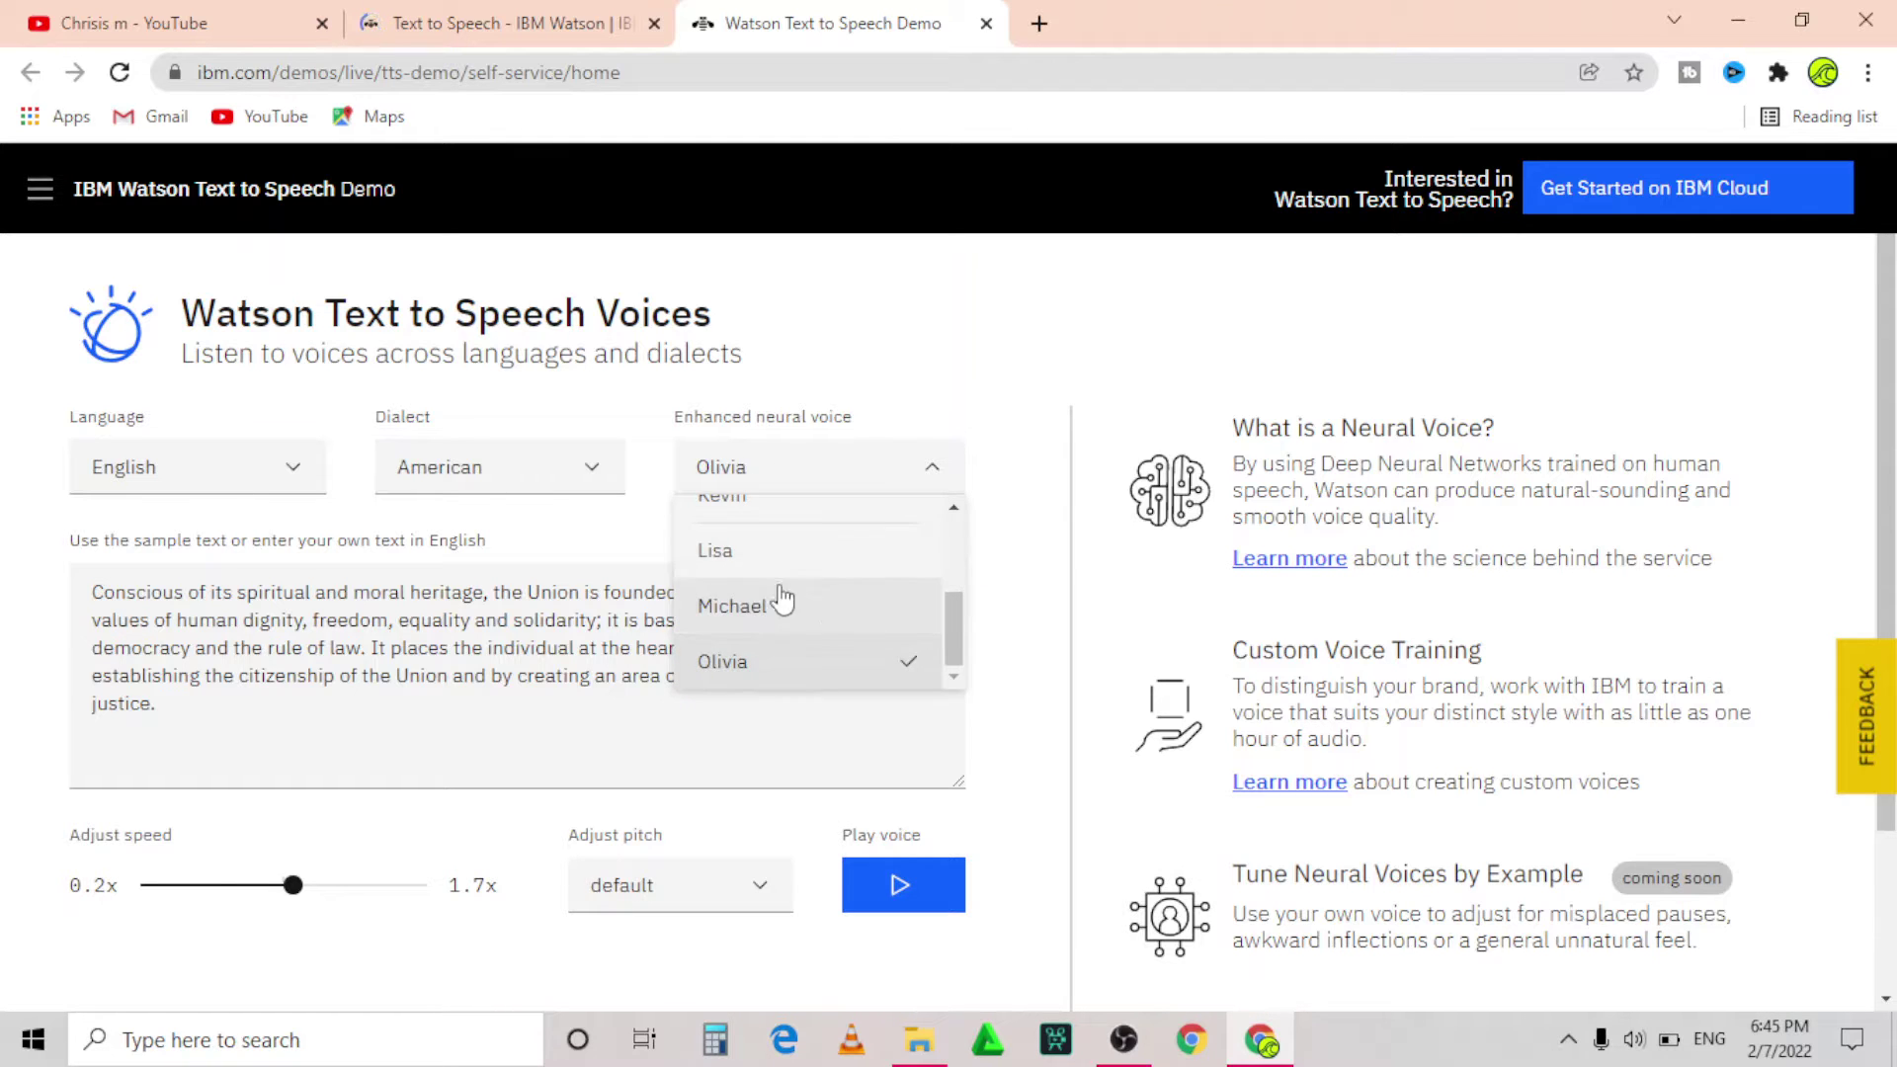
scroll(751, 593, "up", 3)
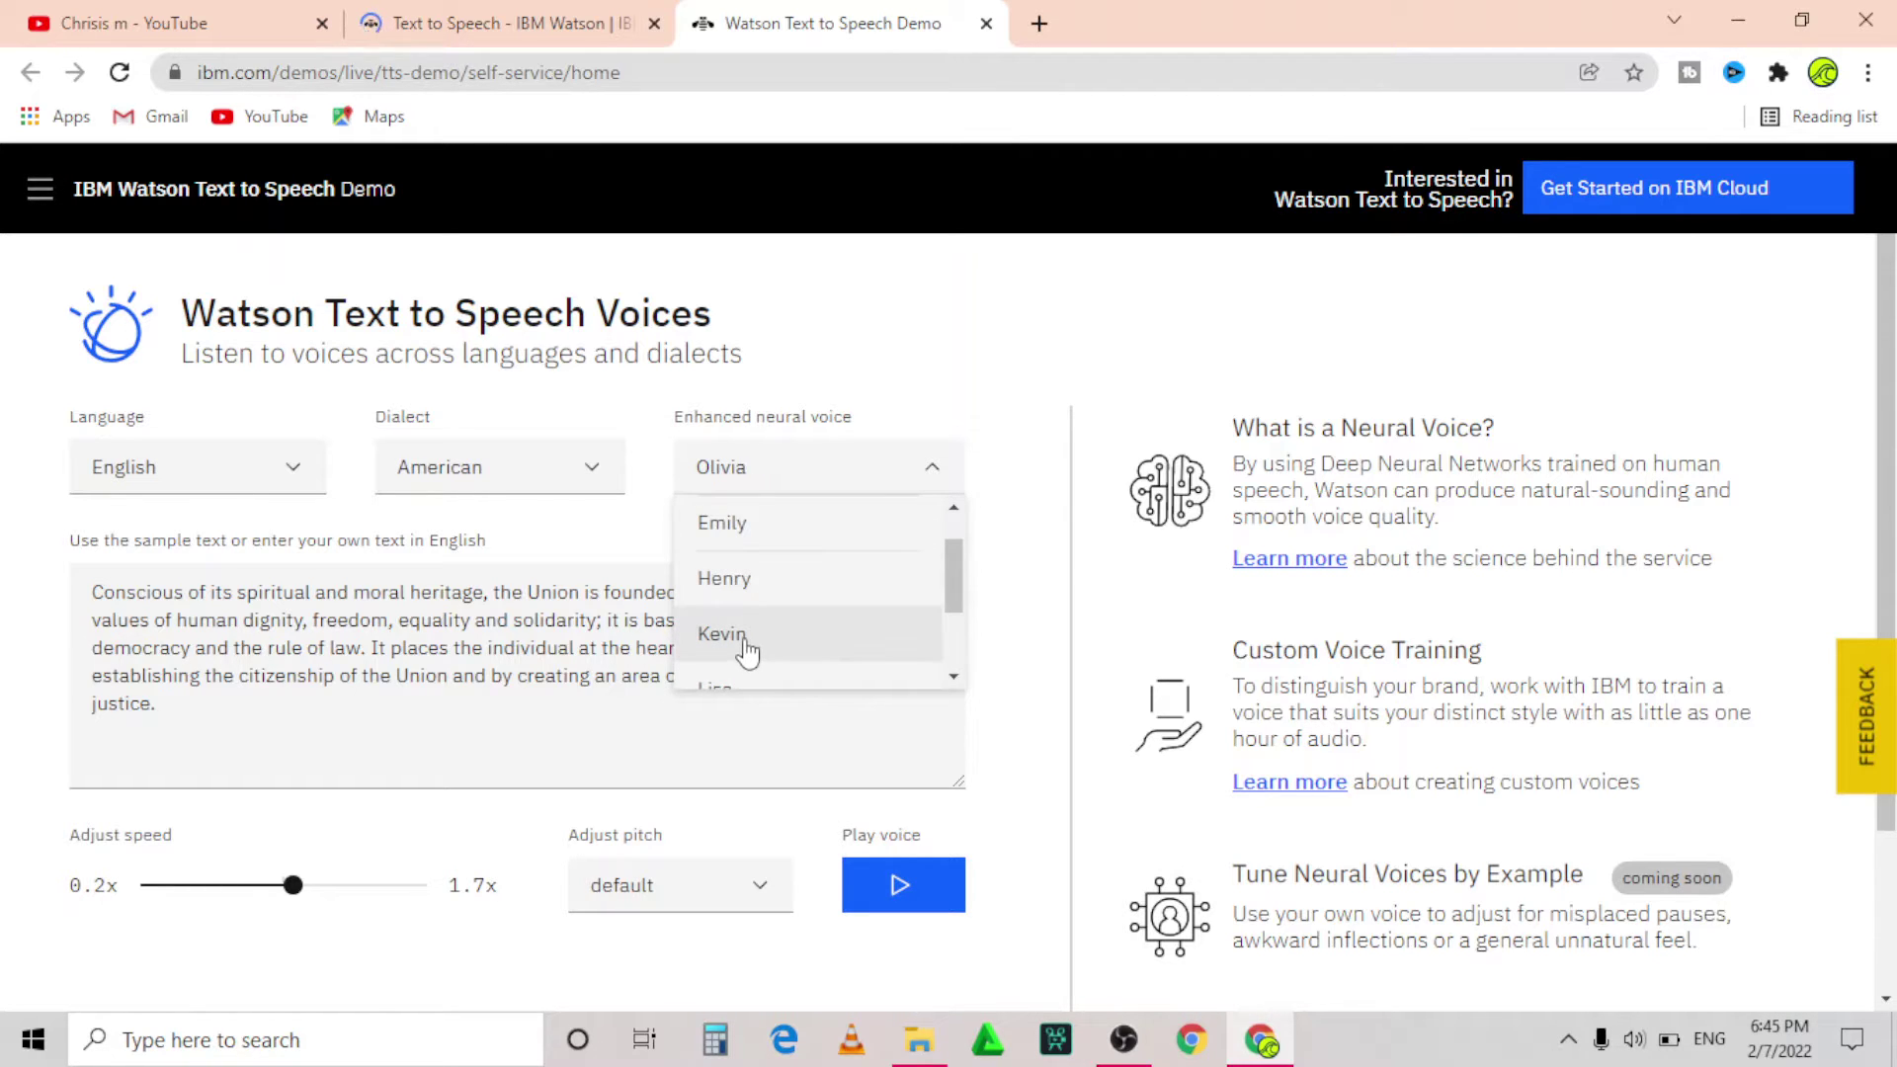
left_click(748, 643)
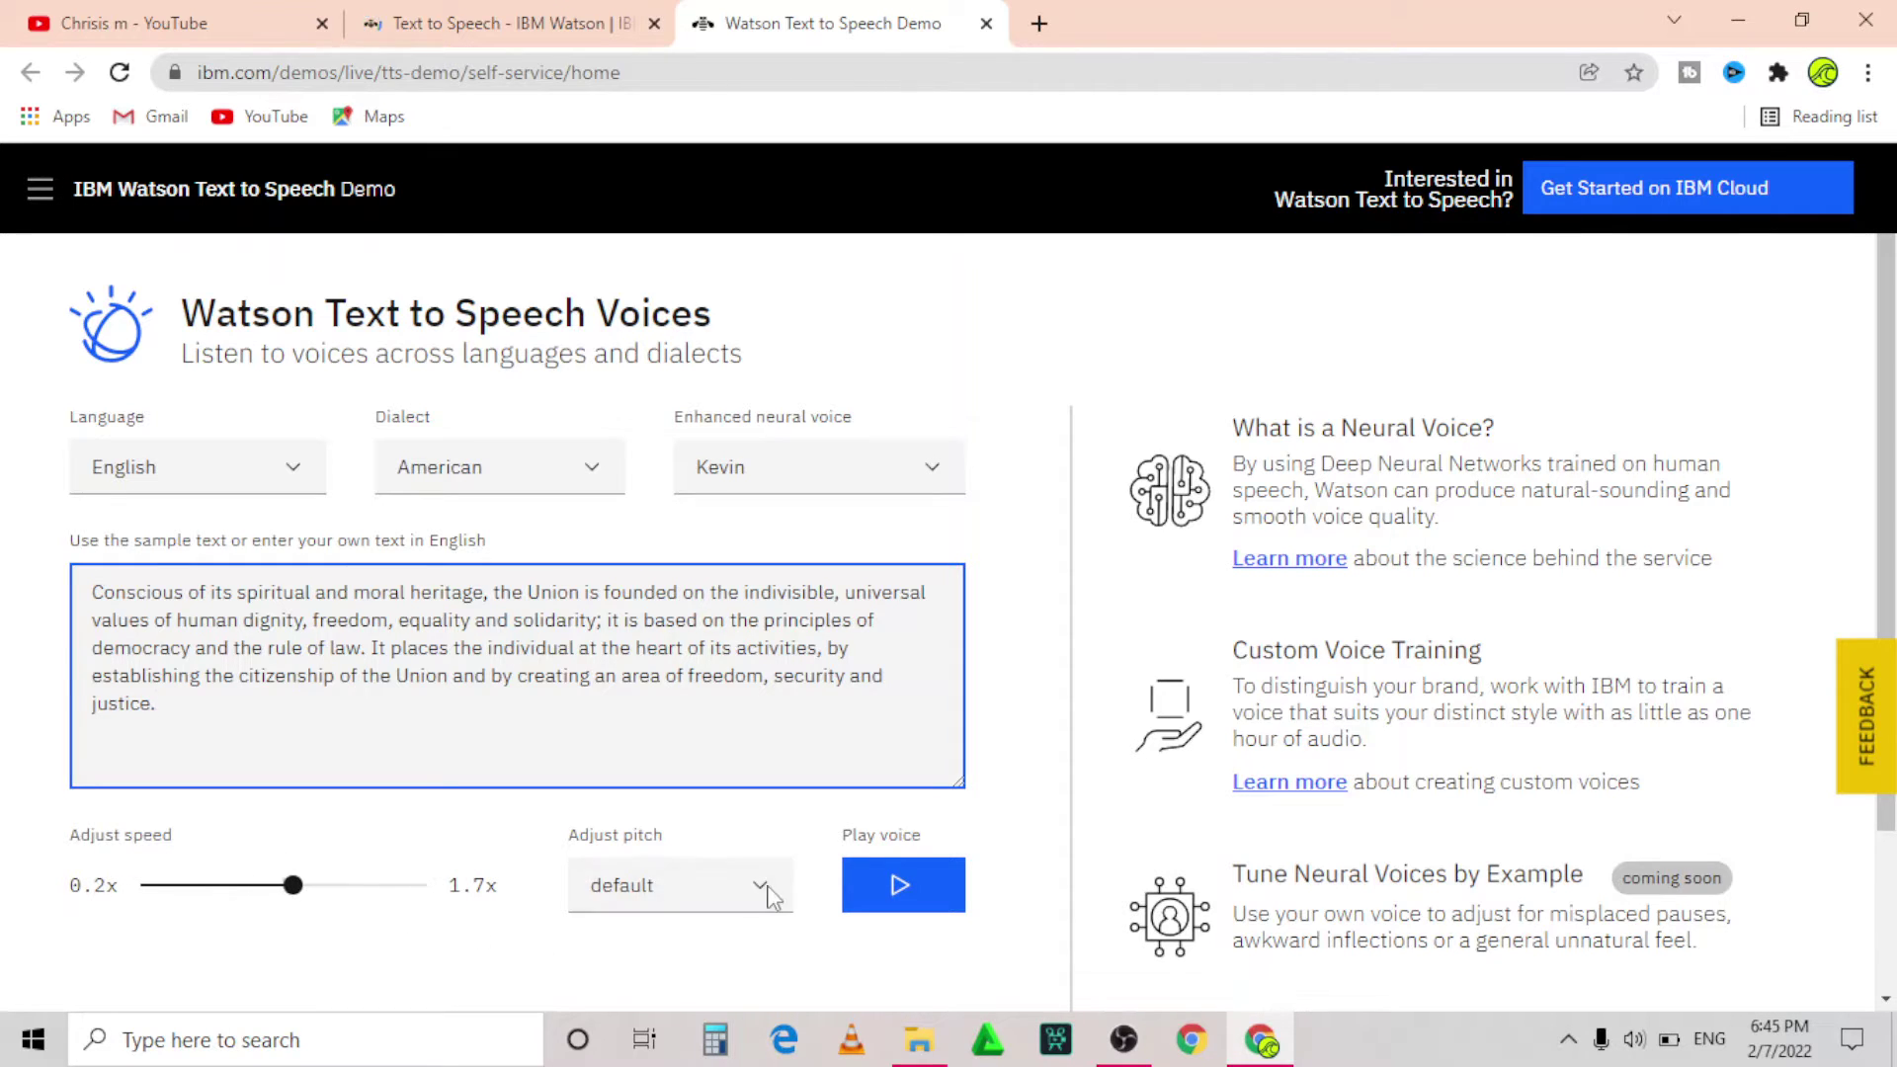
left_click(882, 899)
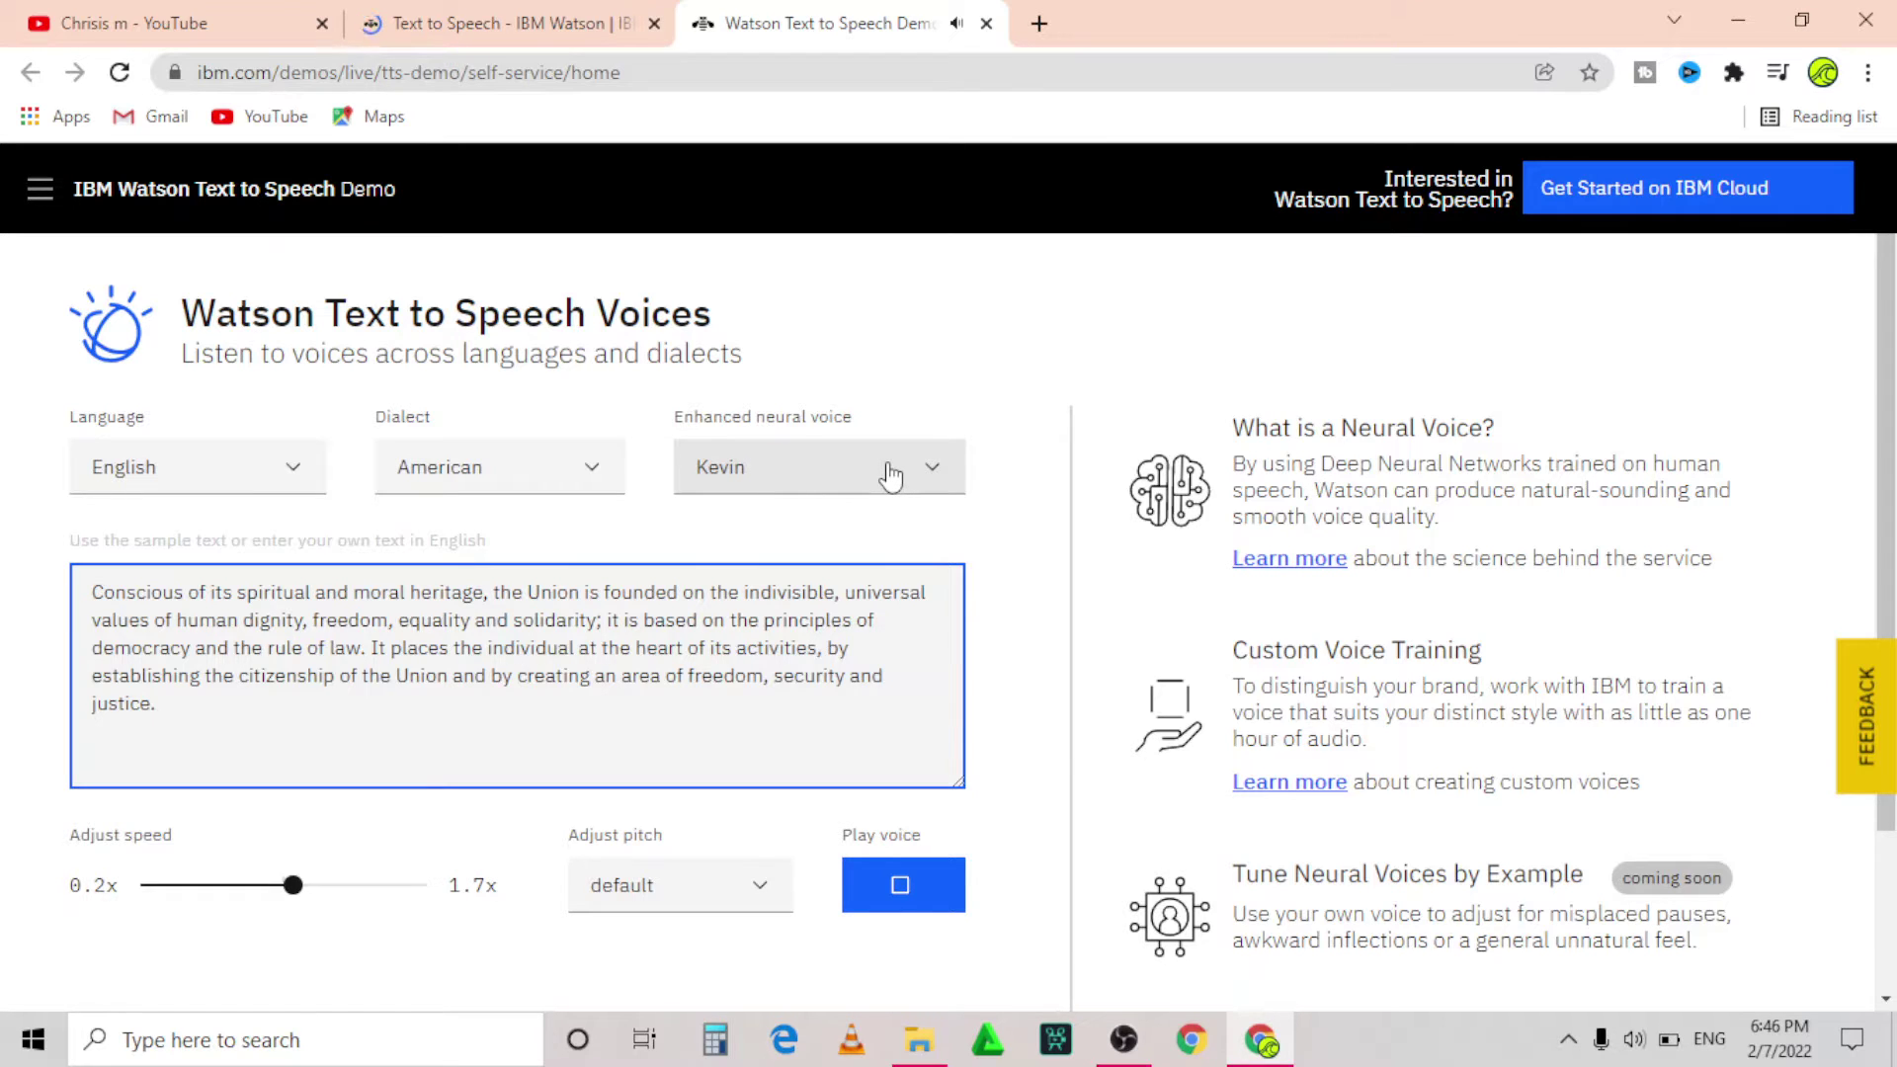
left_click(890, 472)
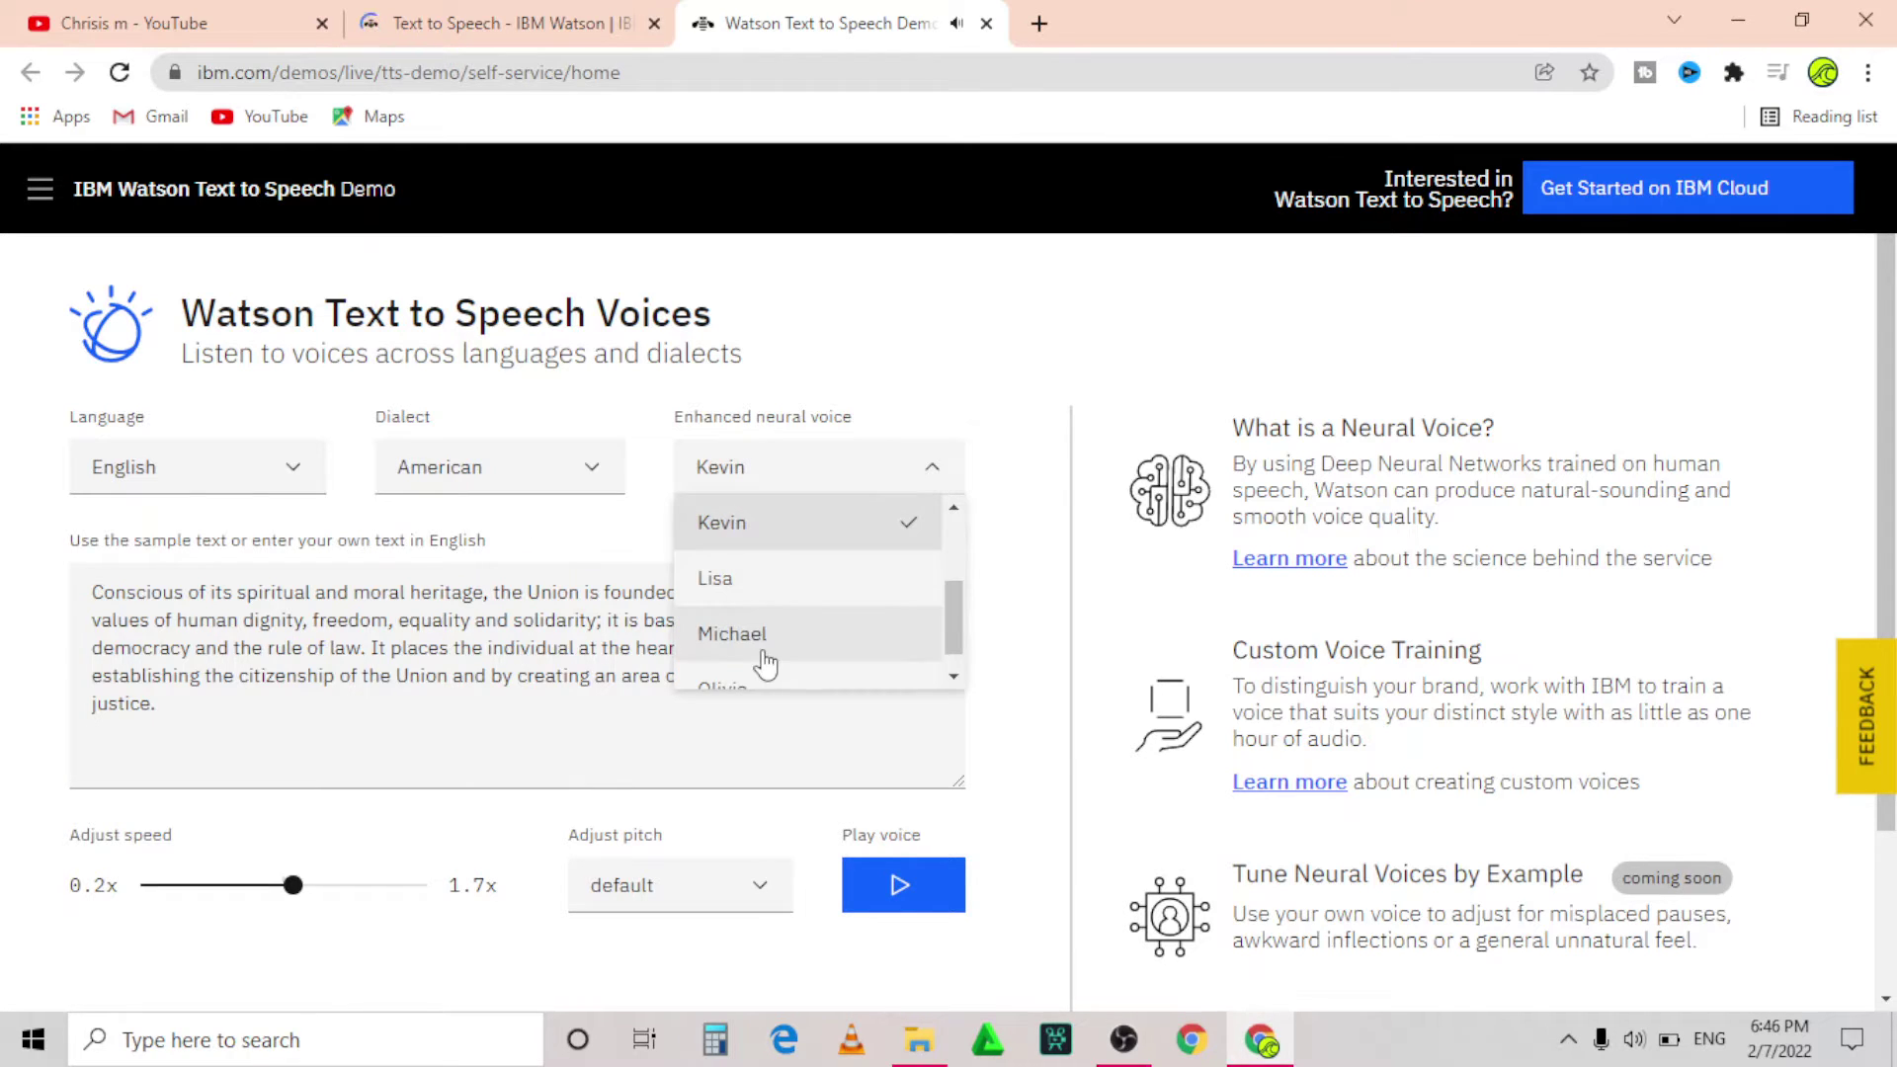
- Pick the Michael voice and play the sample passage with it
left_click(766, 638)
left_click(882, 895)
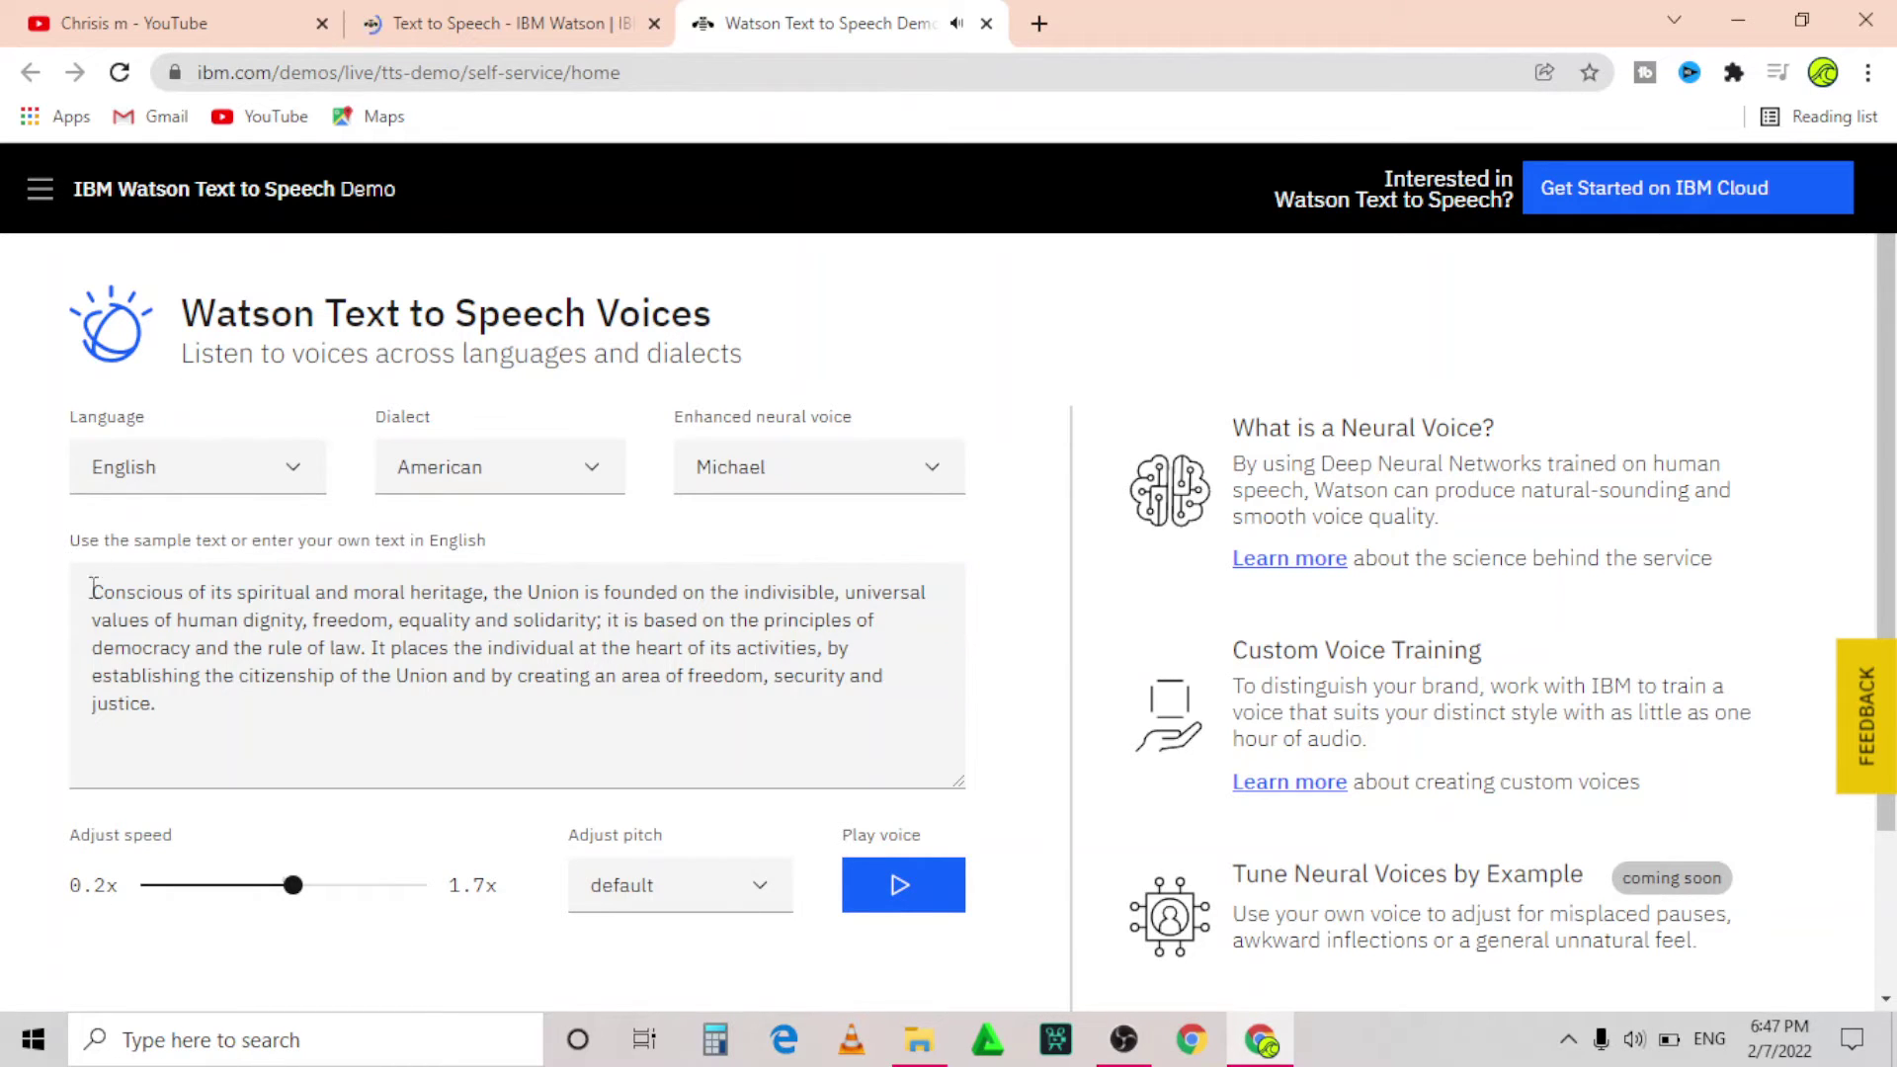
left_click_drag(87, 590, 352, 703)
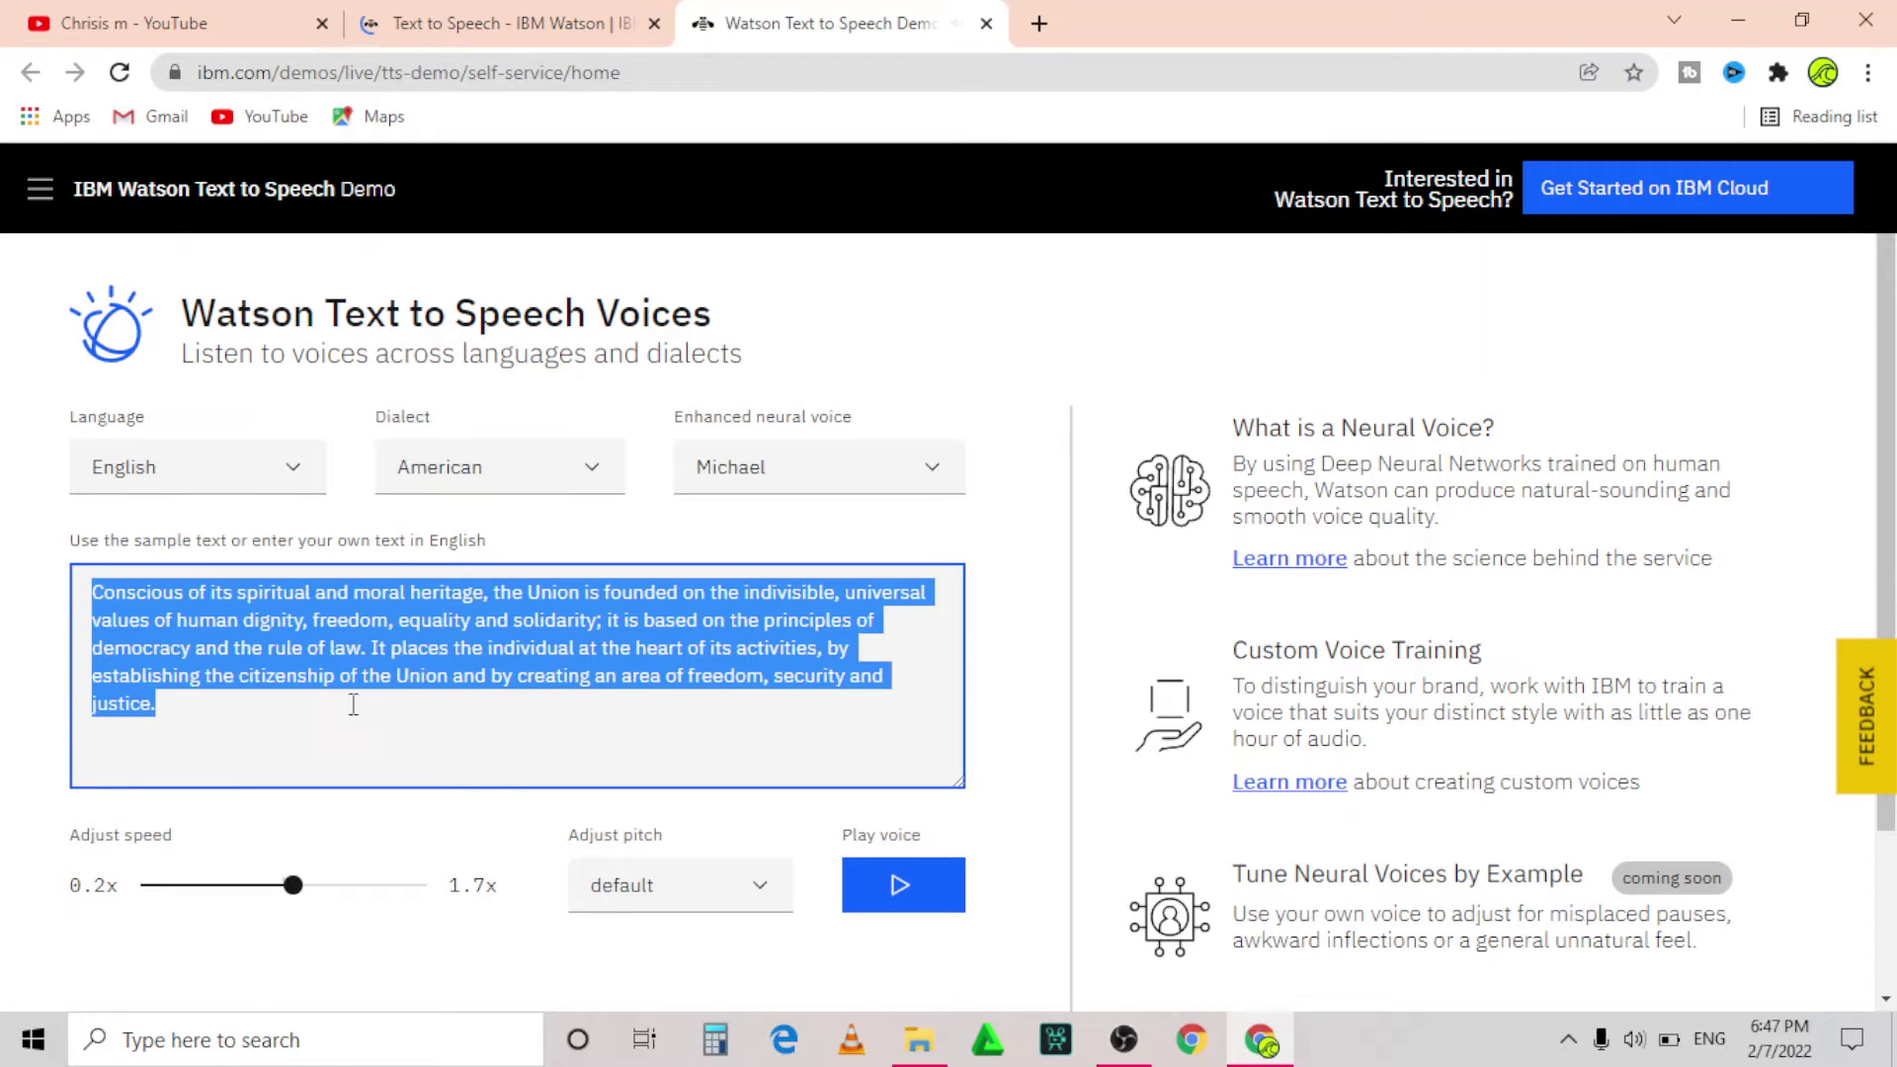
- Replace the sample passage with 'hi there if you enjoyed the videp please subscribe to my channel it will help to grow…'
left_click_drag(612, 733, 442, 769)
left_click(444, 771)
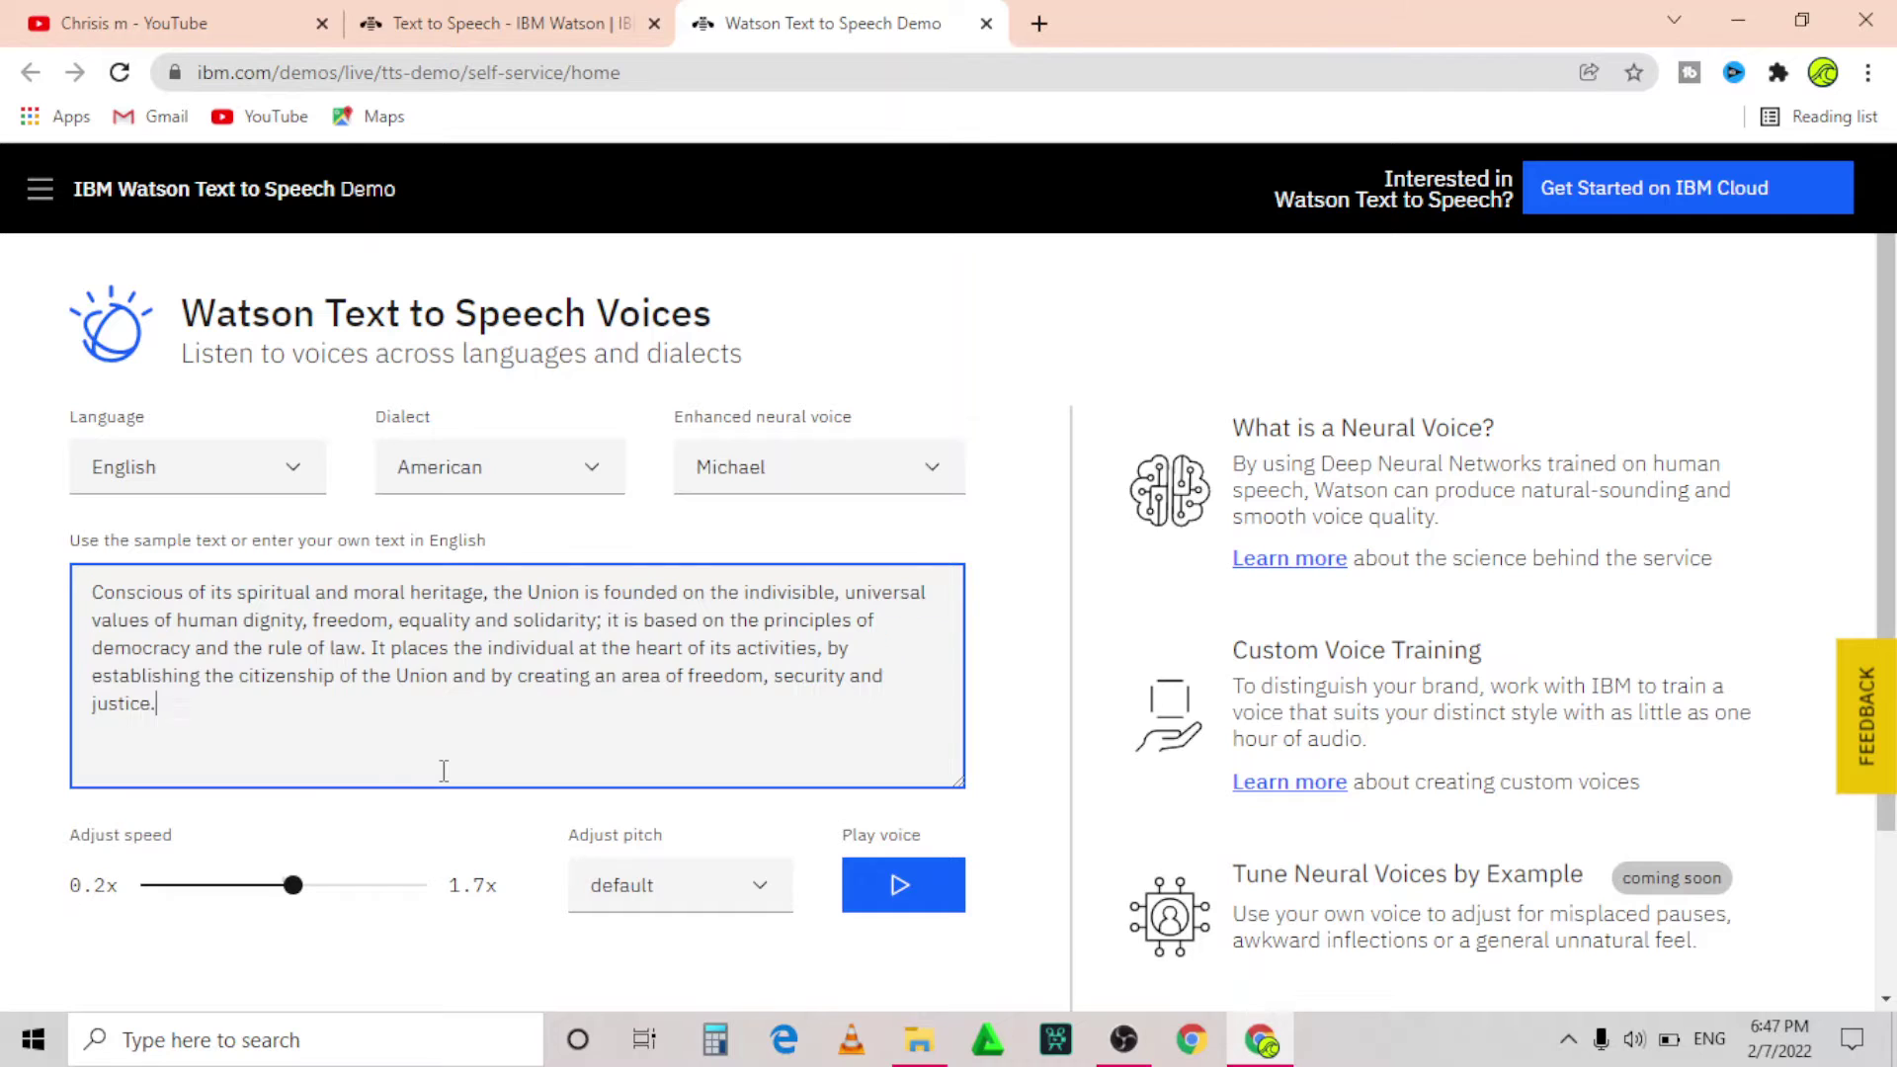
key("ctrl+a")
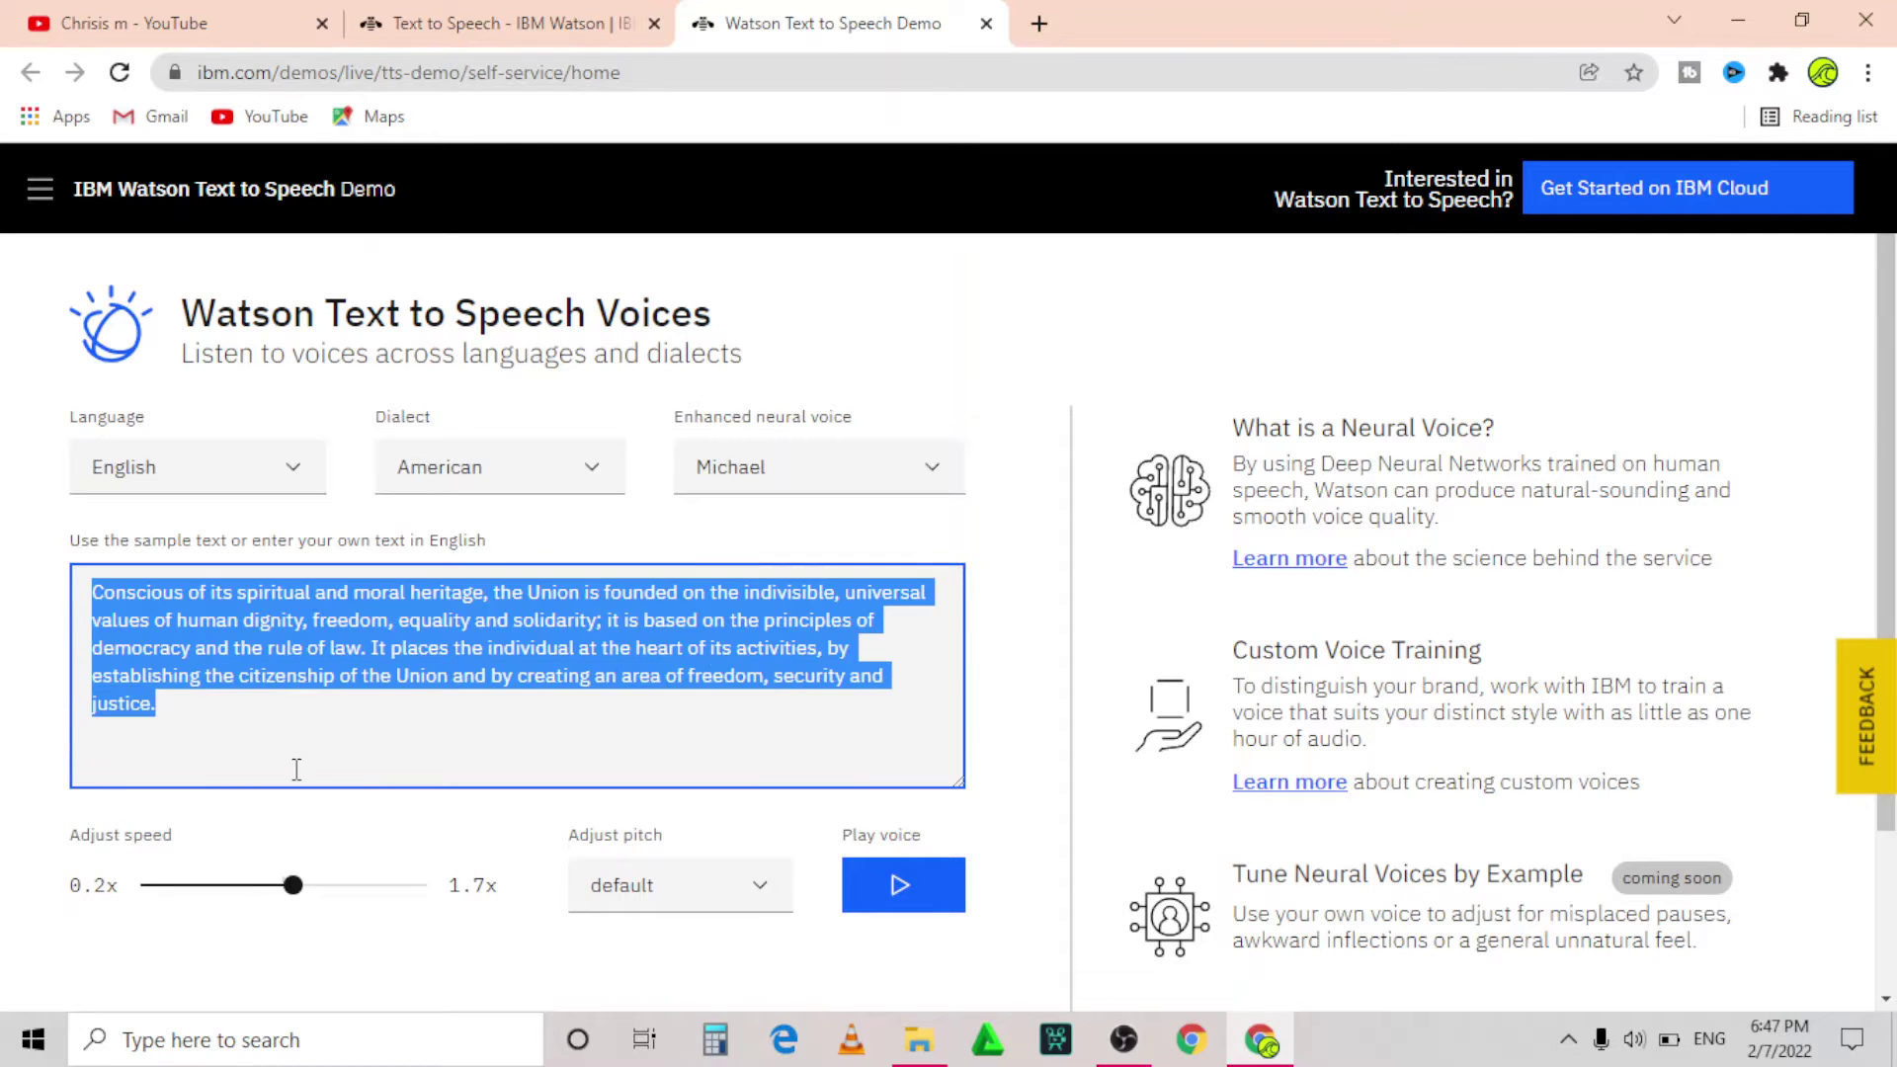
key("BackSpace")
type("hi ")
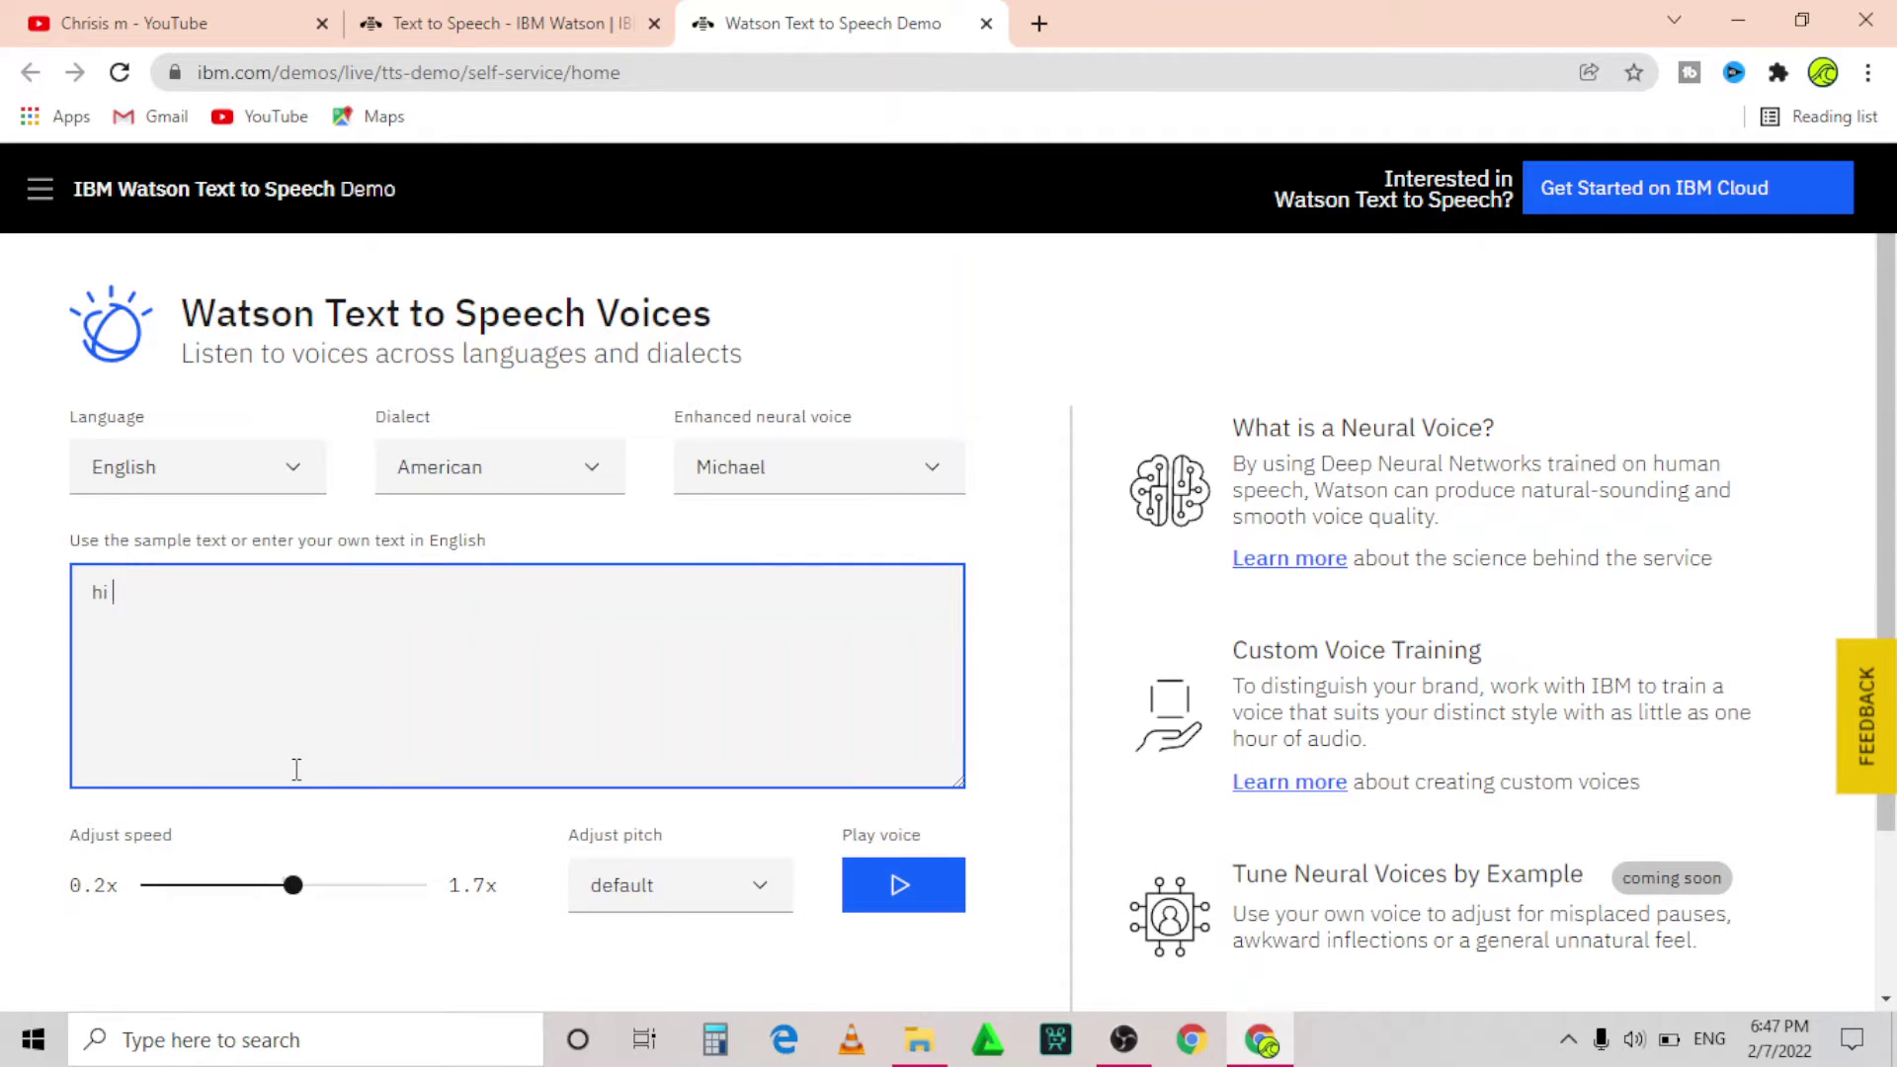
type("there if you enjoyed ")
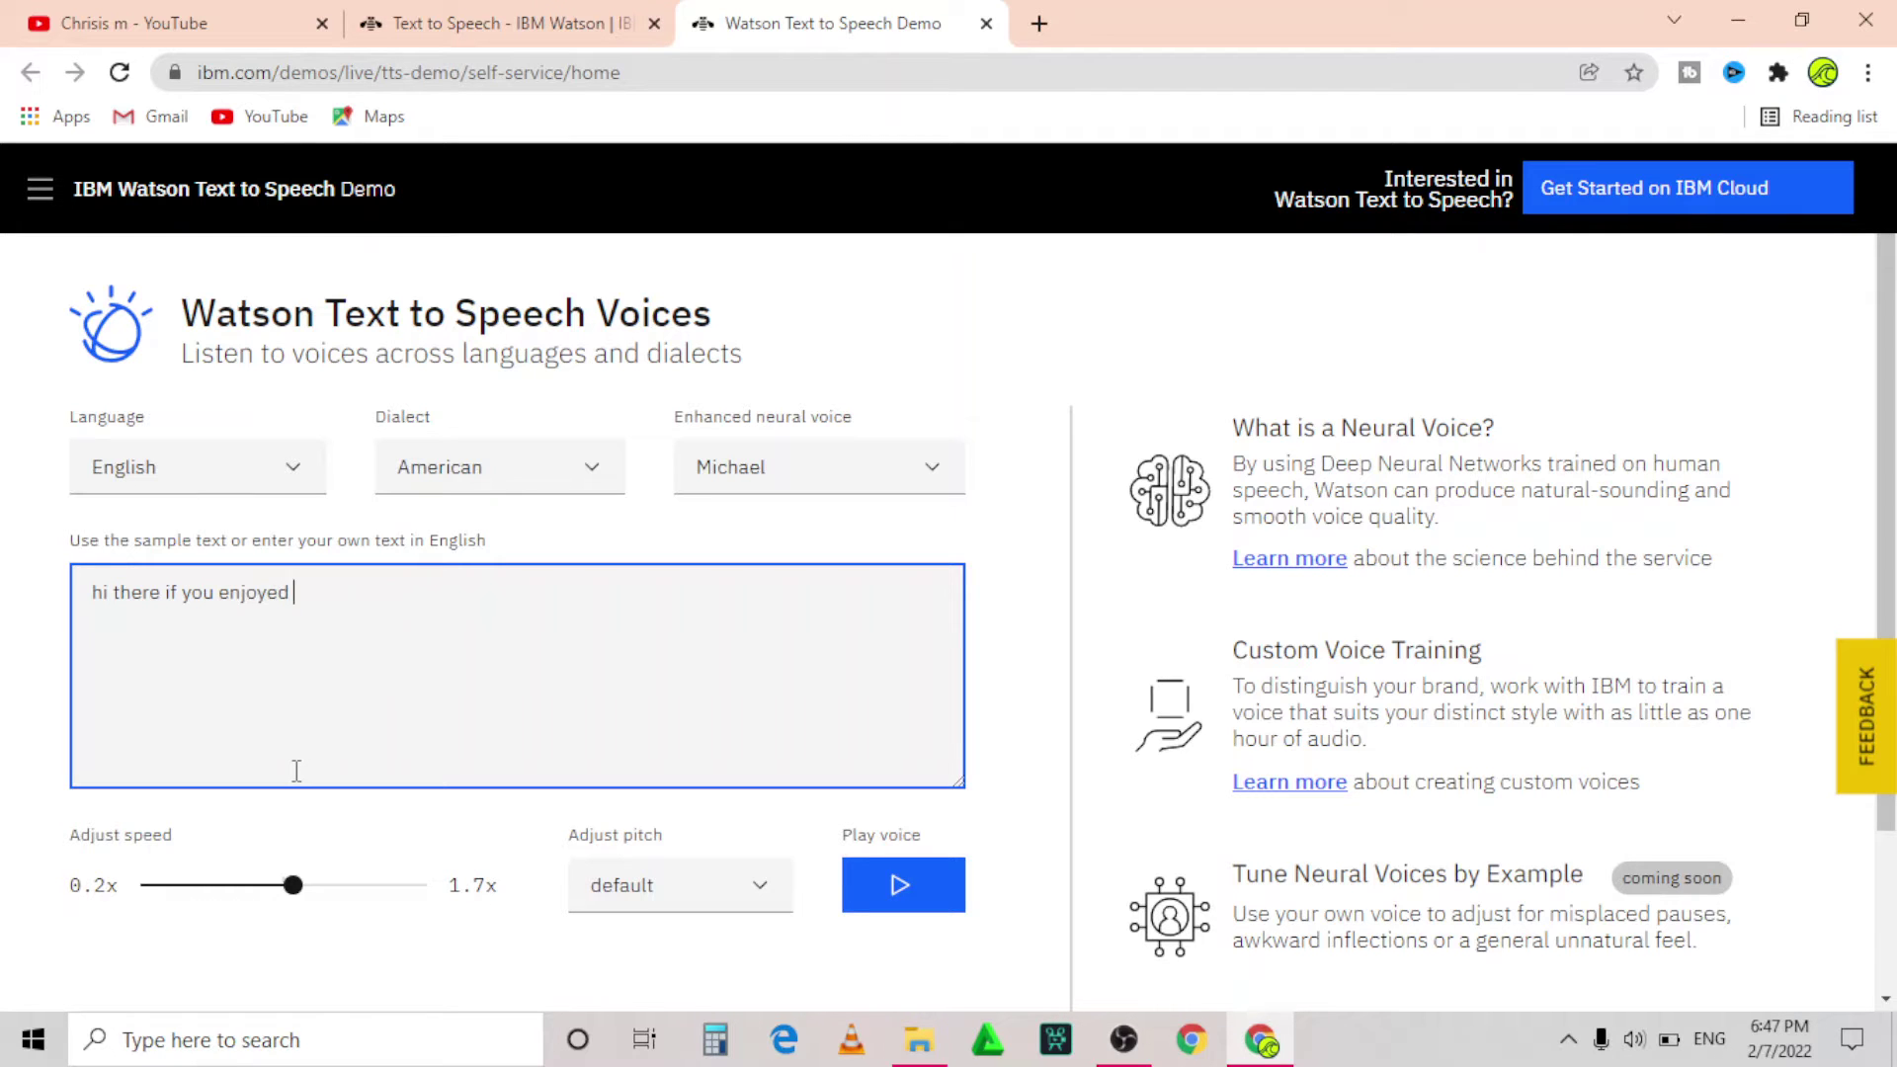
type("the videp")
type(" please subscribe to m")
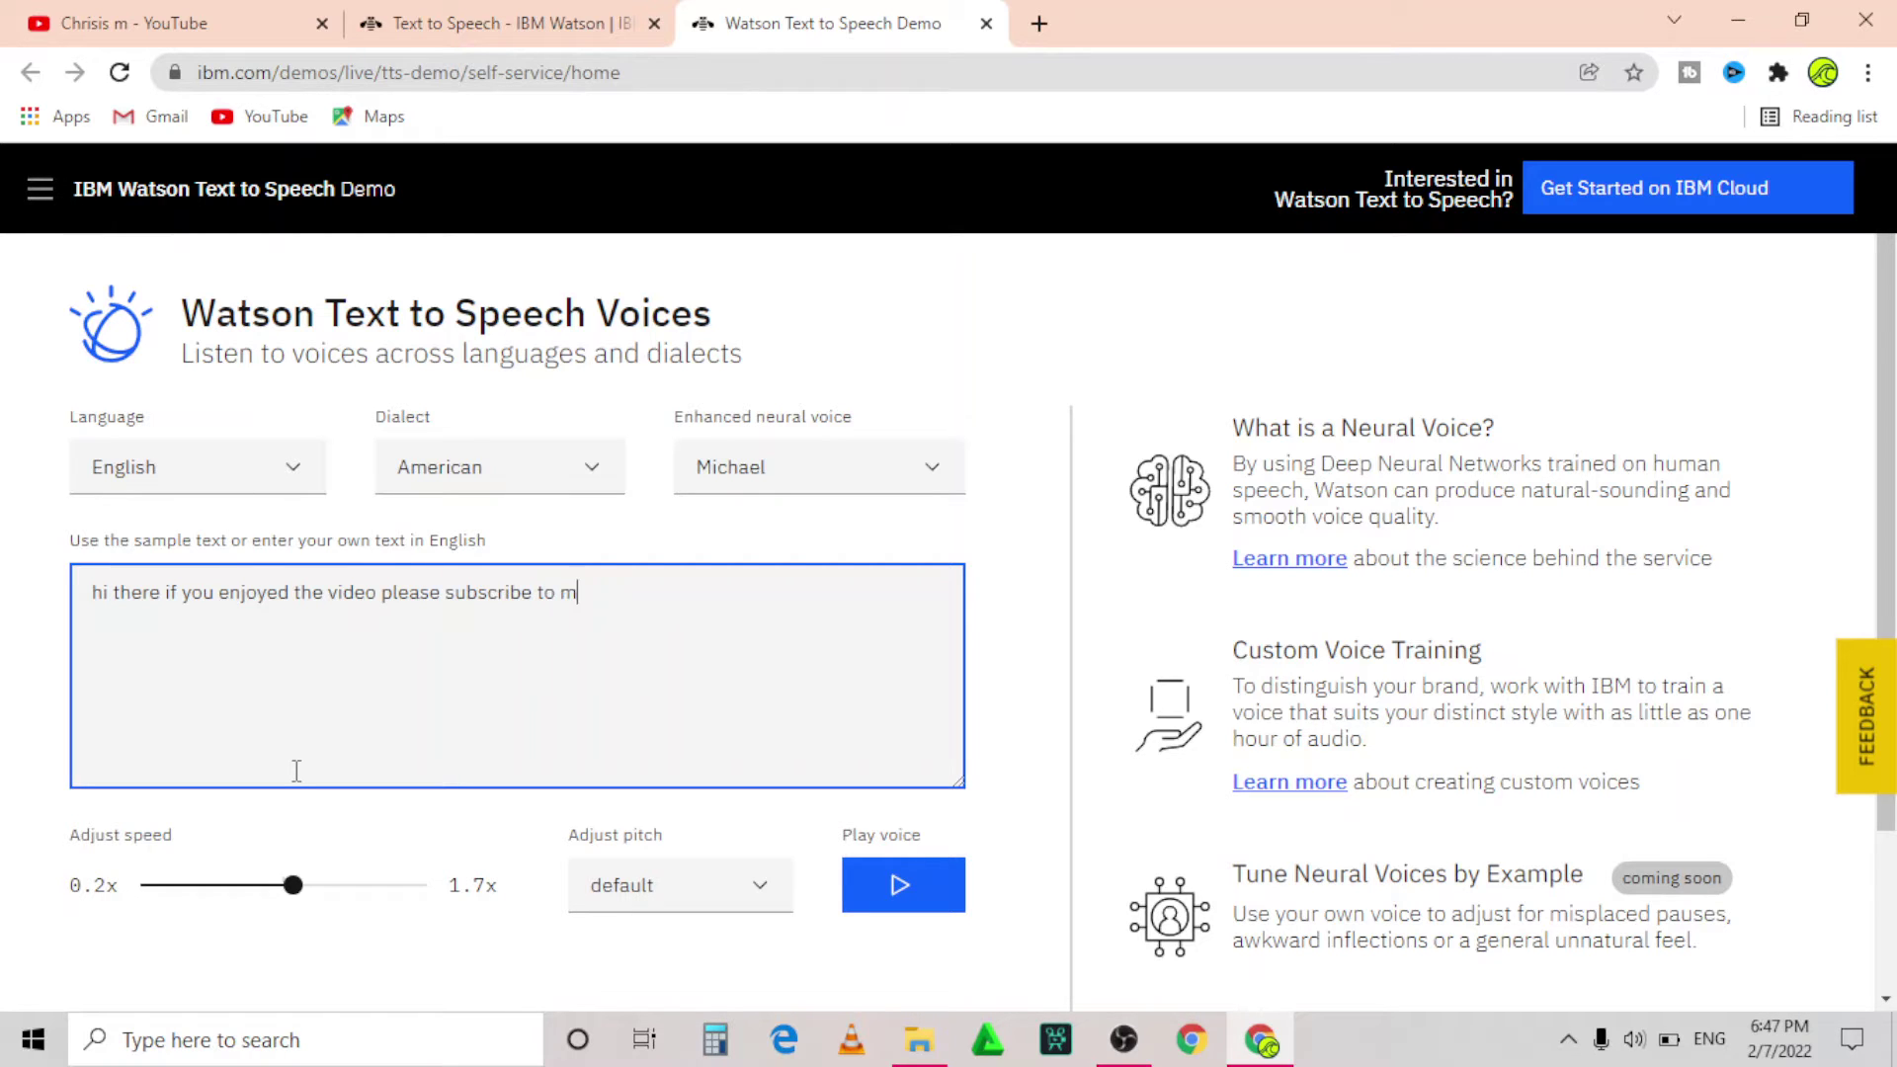
type("y channel it will help ")
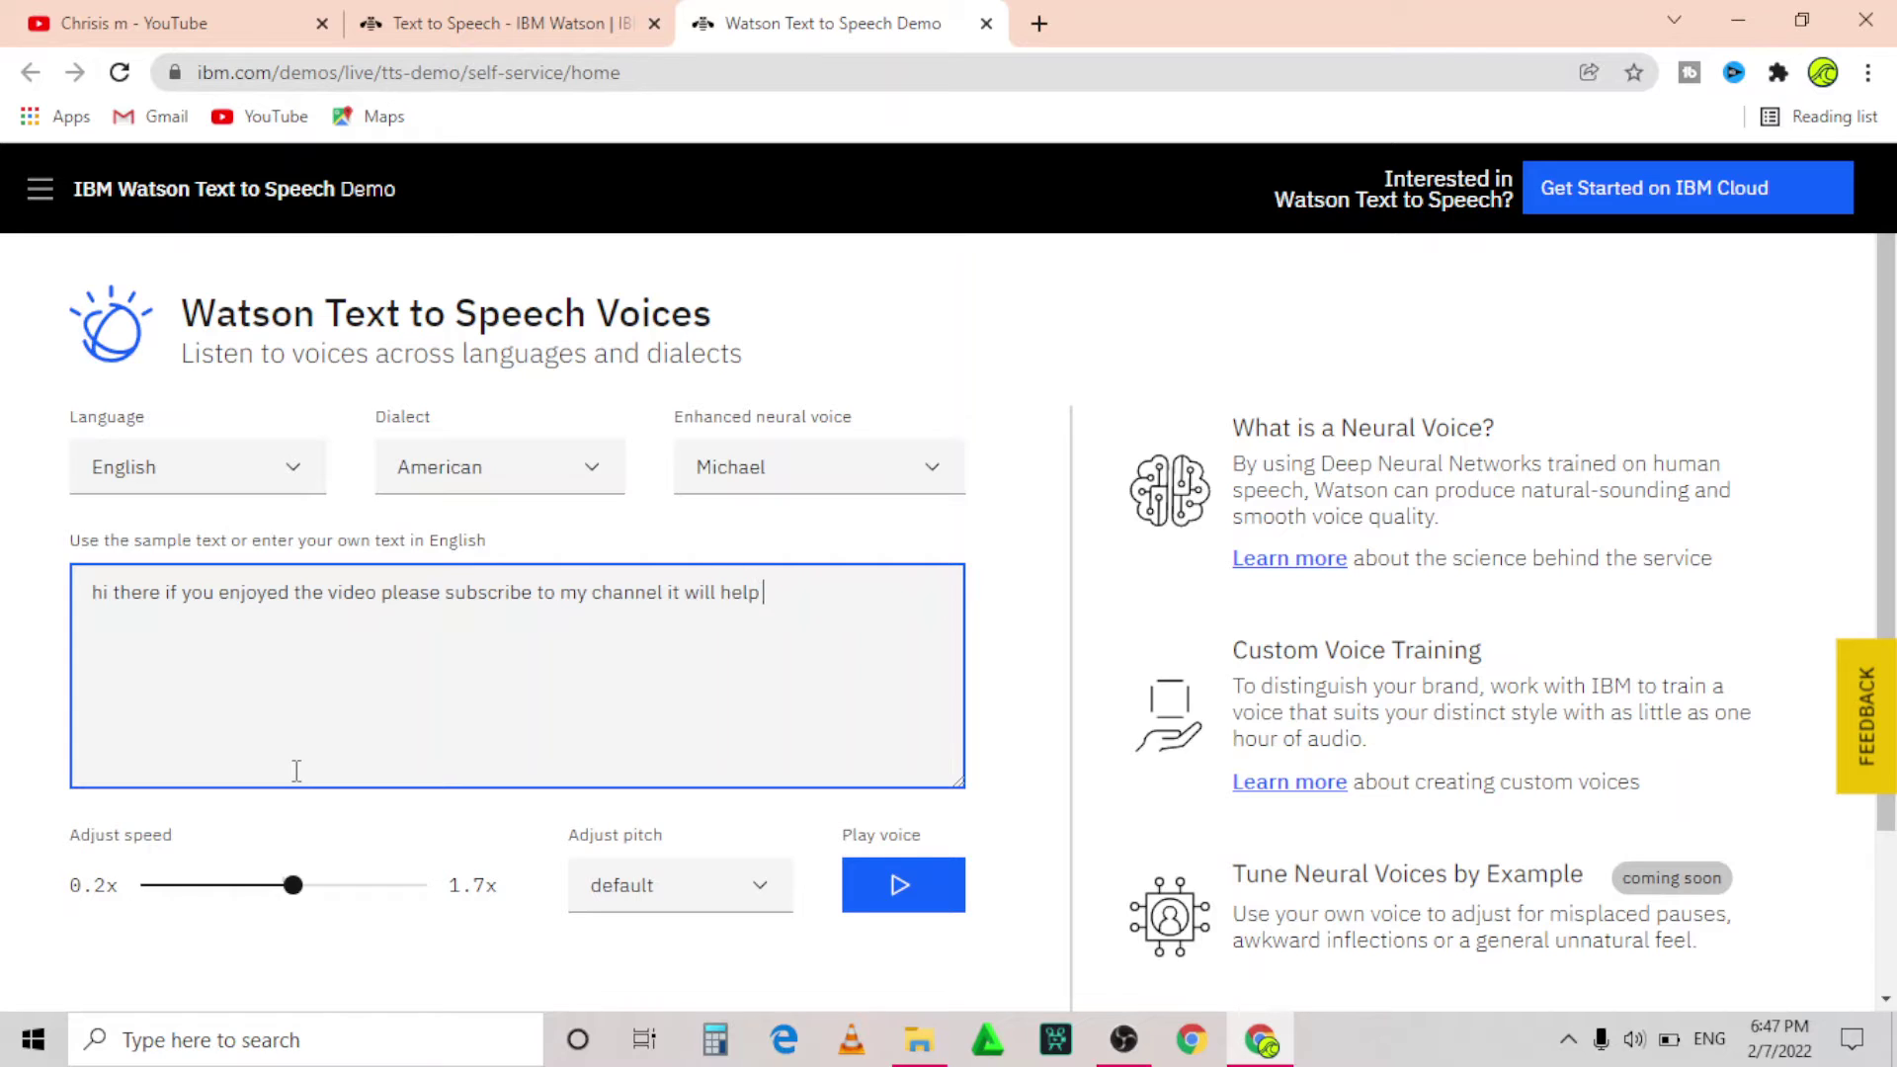
type("to grow my channel and f")
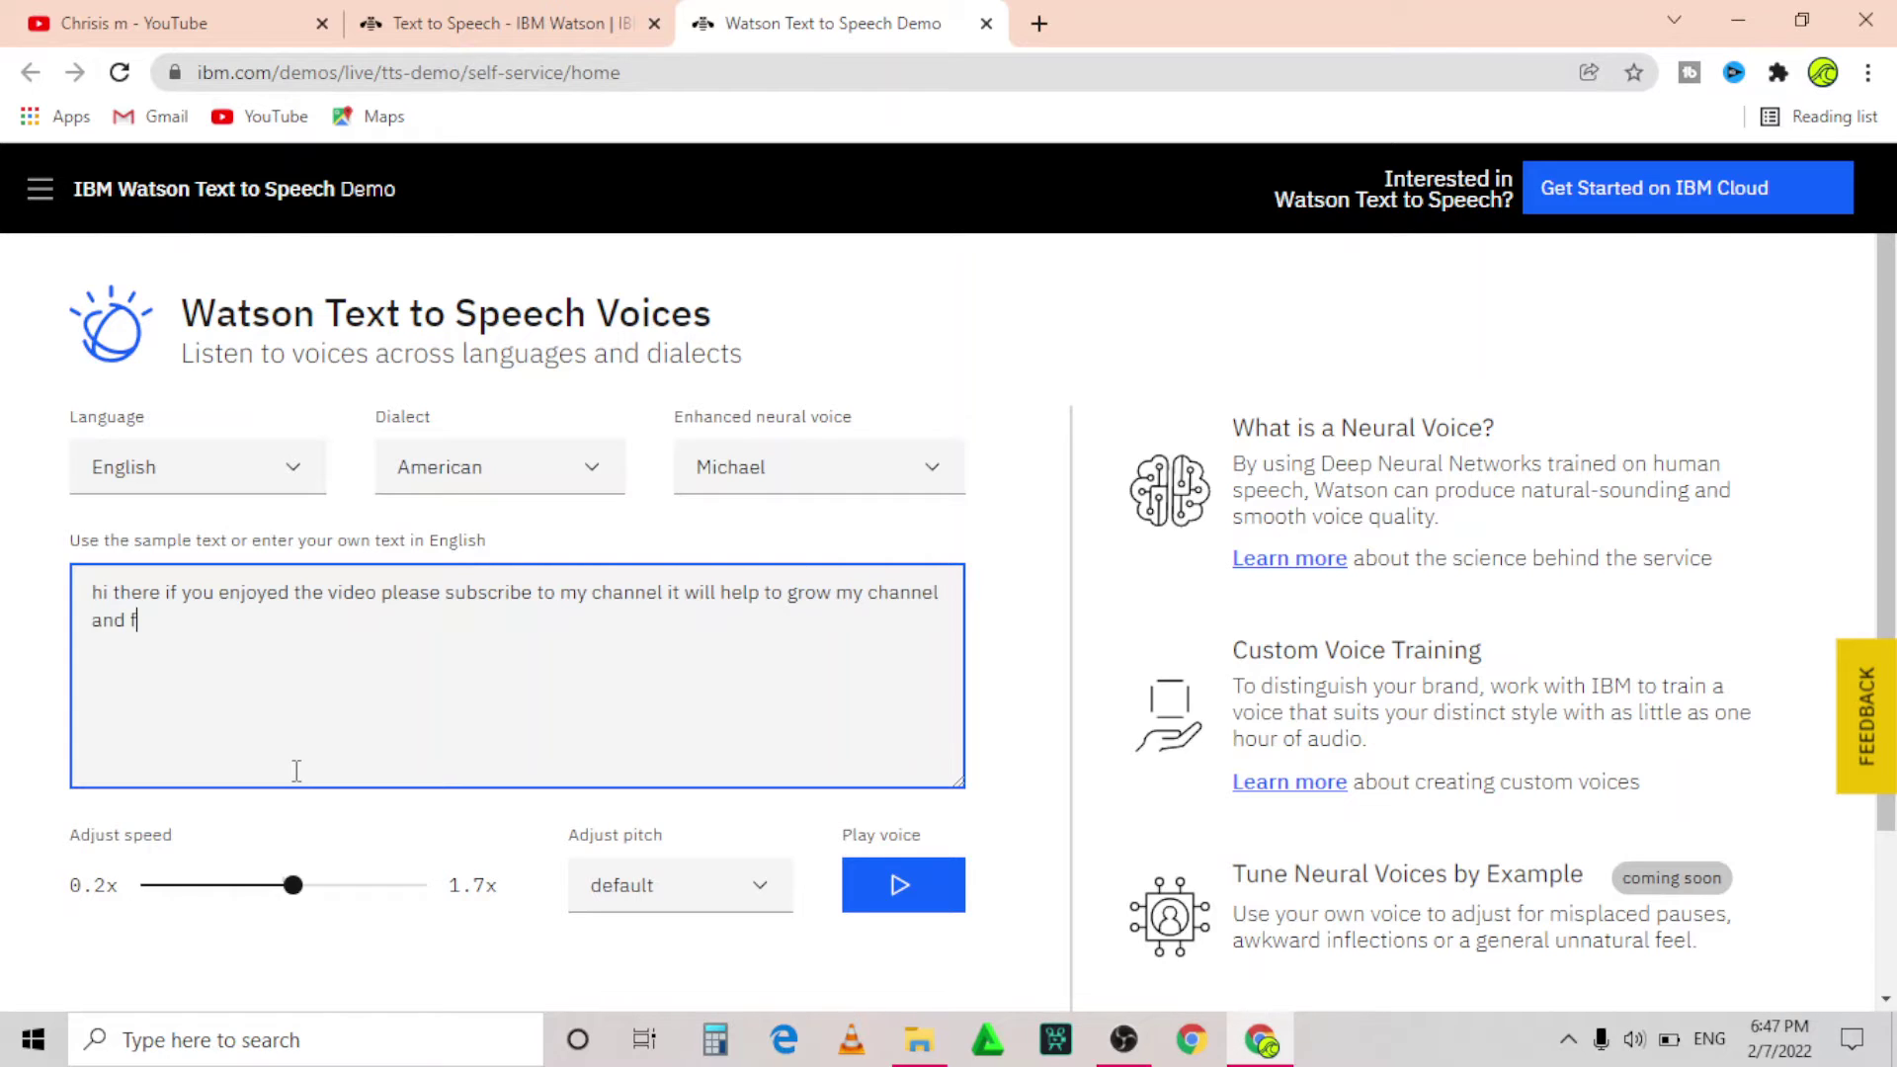
type("or me to create more video")
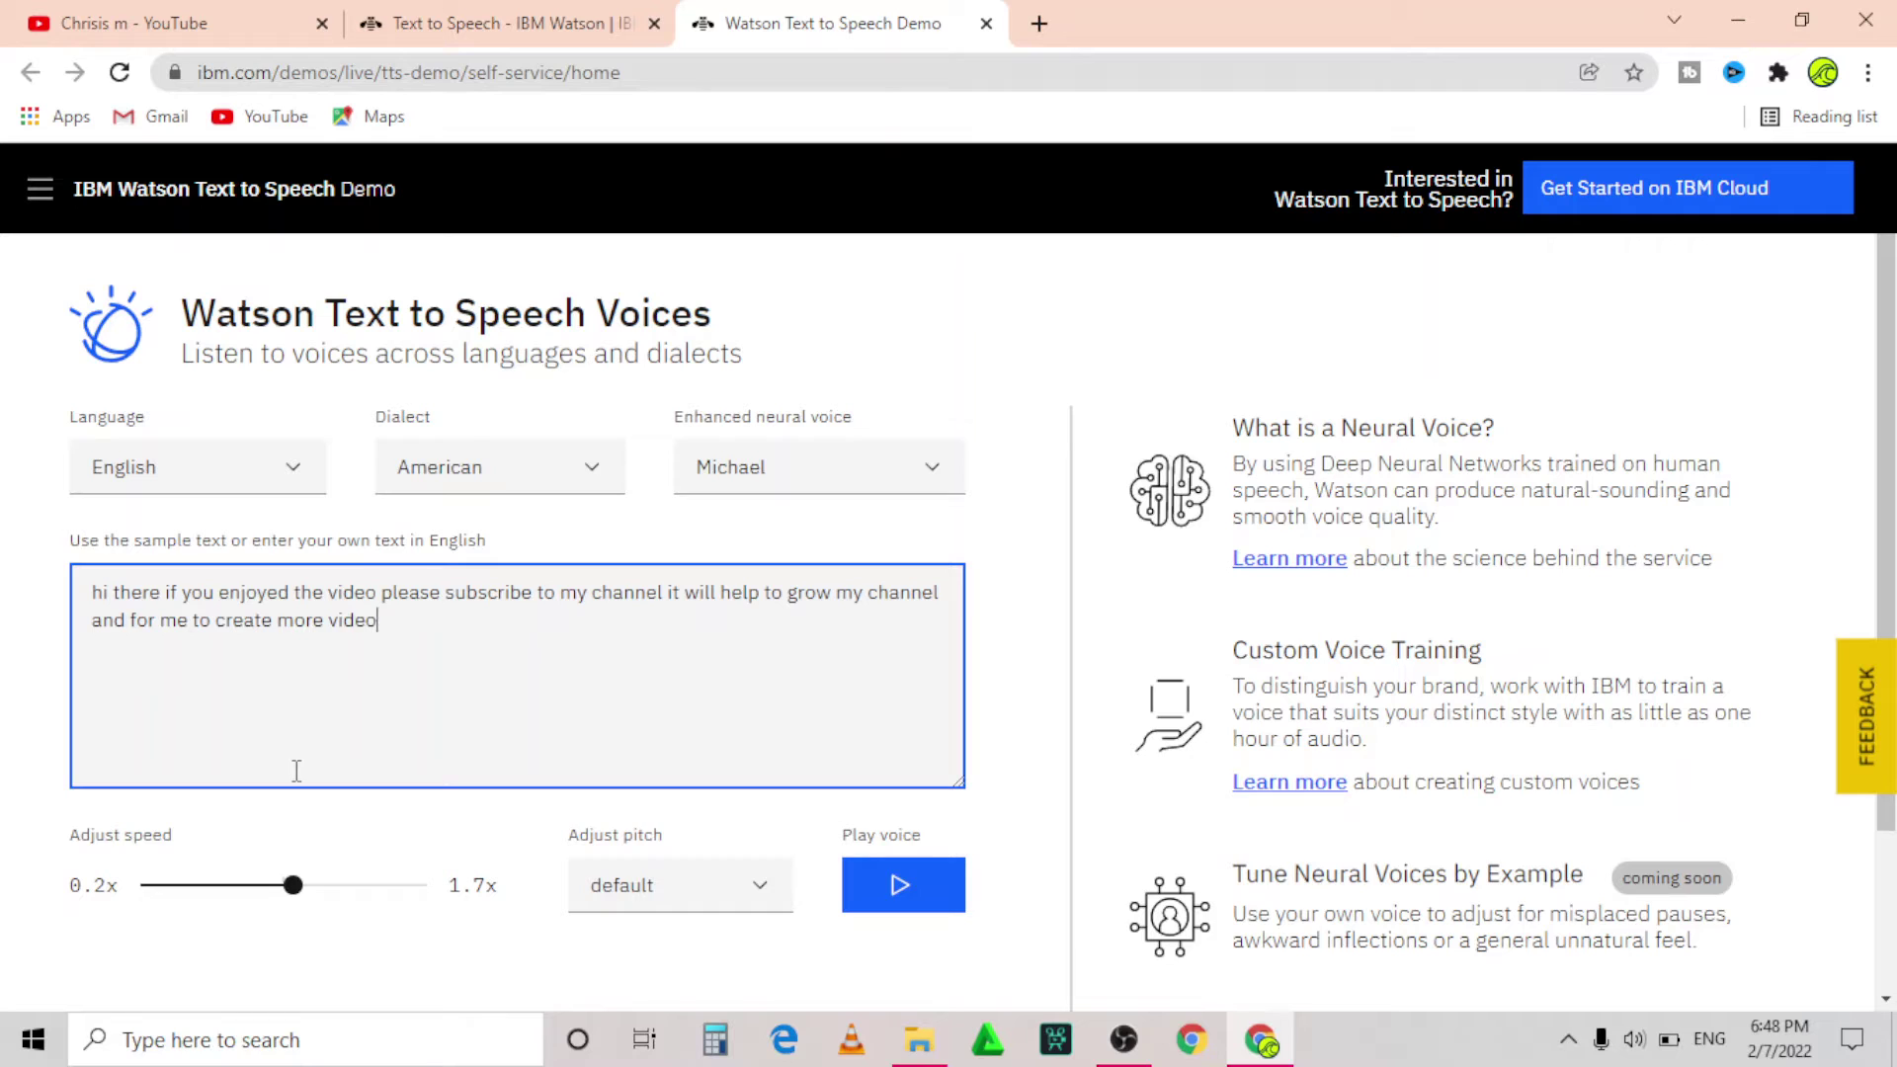
type("s like this one")
- Add commas after 'hi there' and 'my channel', insert 'because', and play the edited message
left_click(161, 593)
type(",")
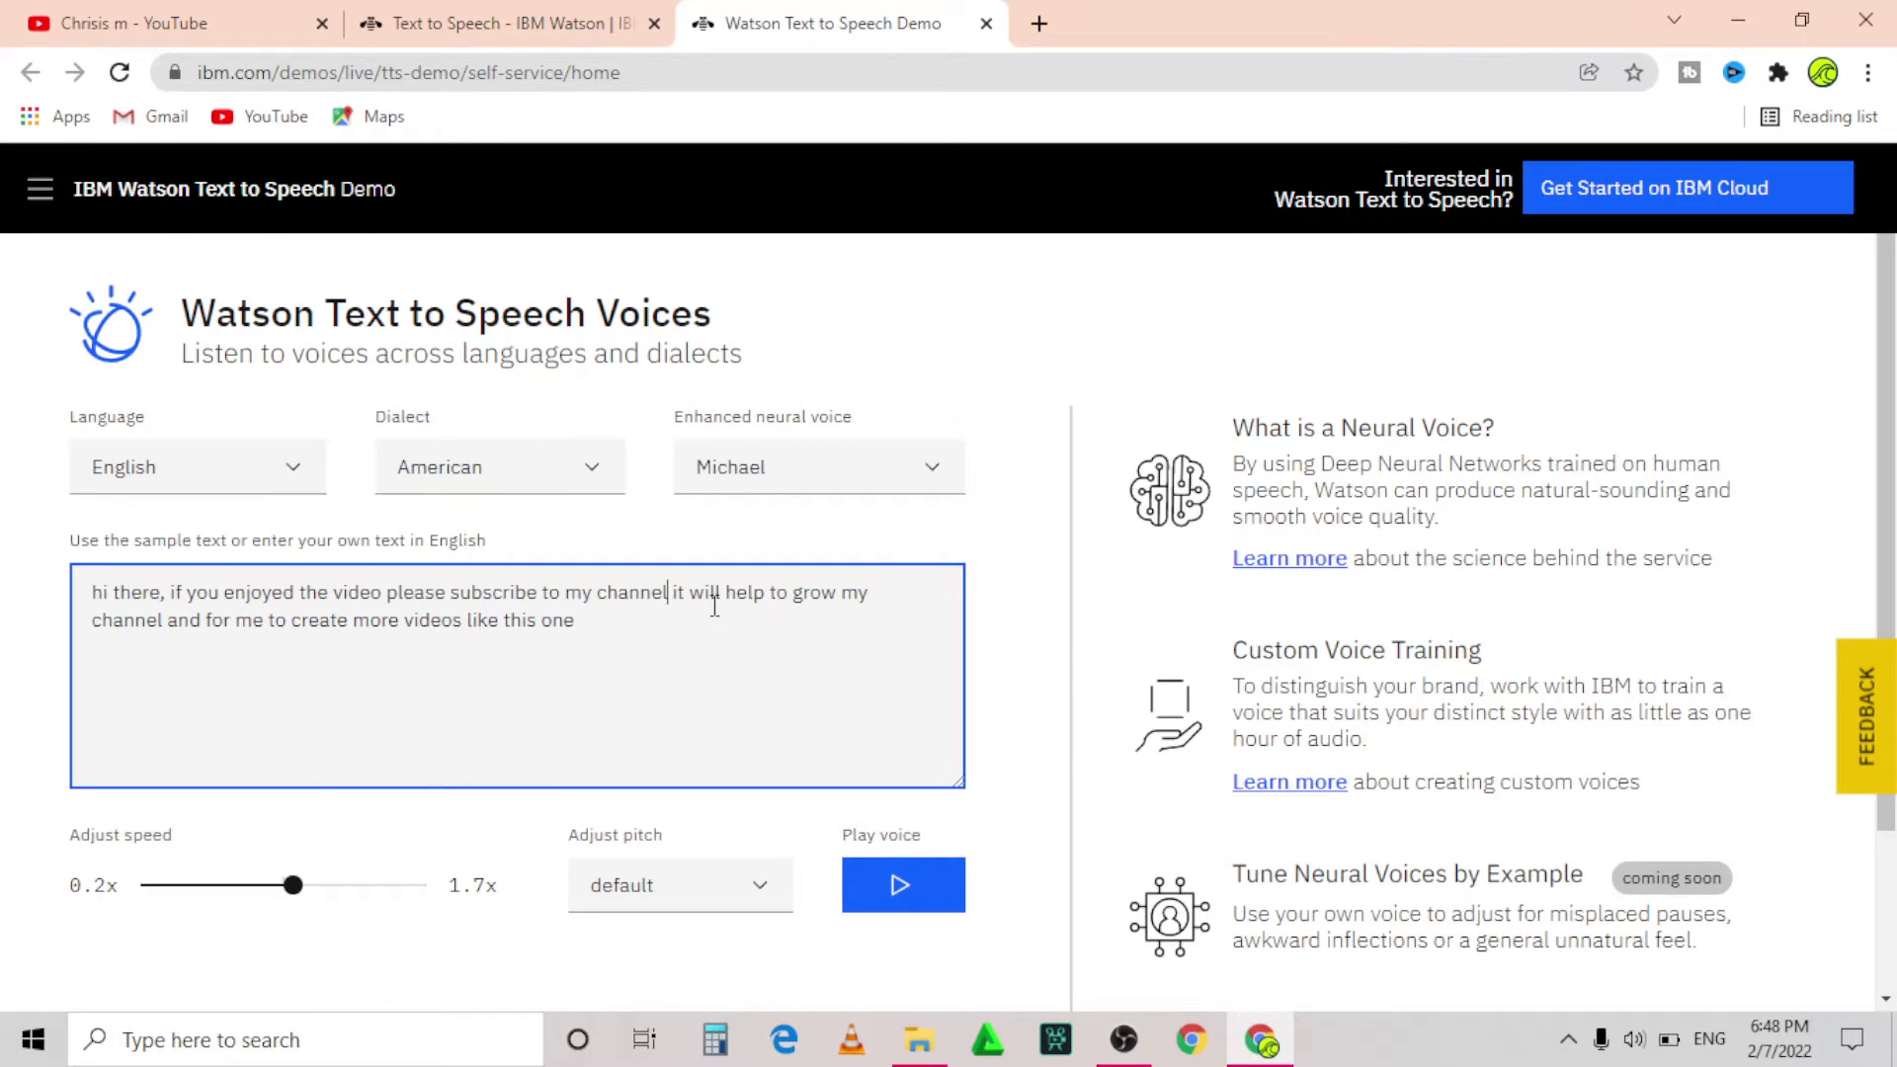
left_click(673, 593)
type(",")
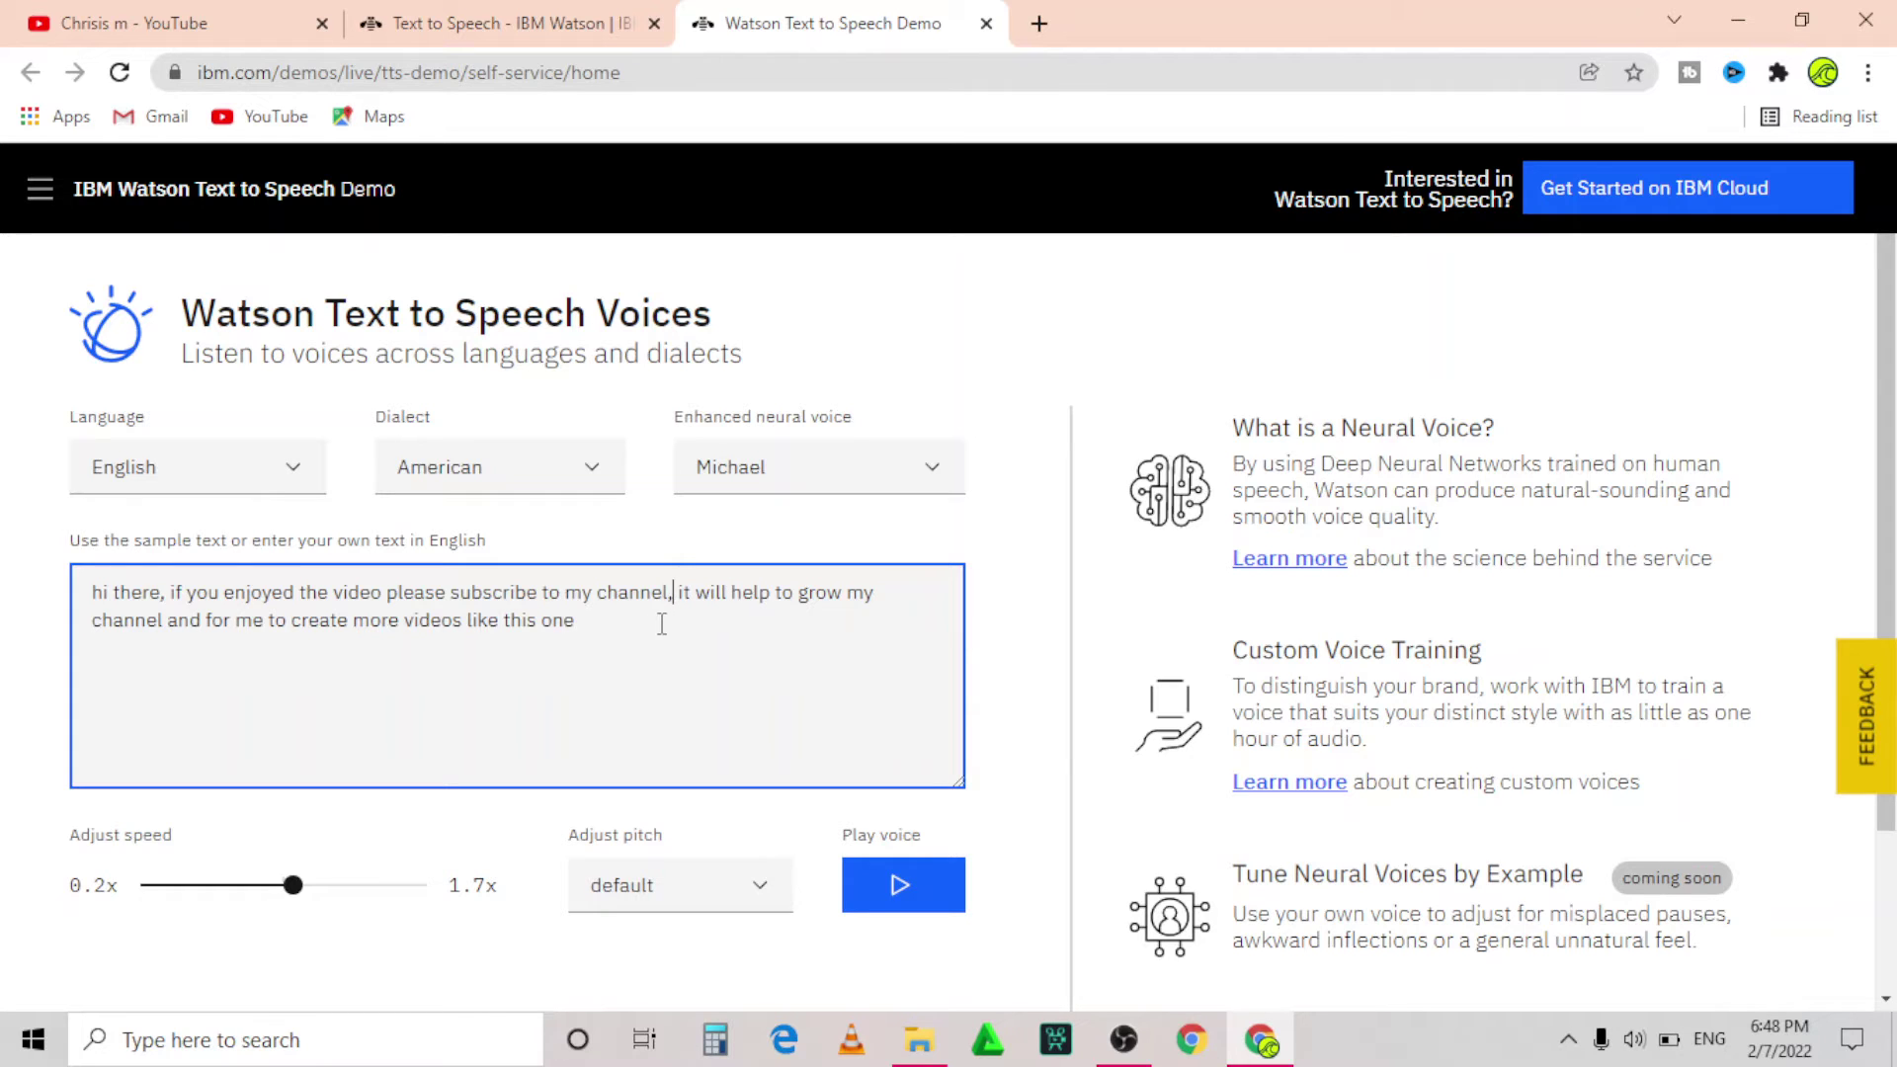
key("BackSpace")
type("because")
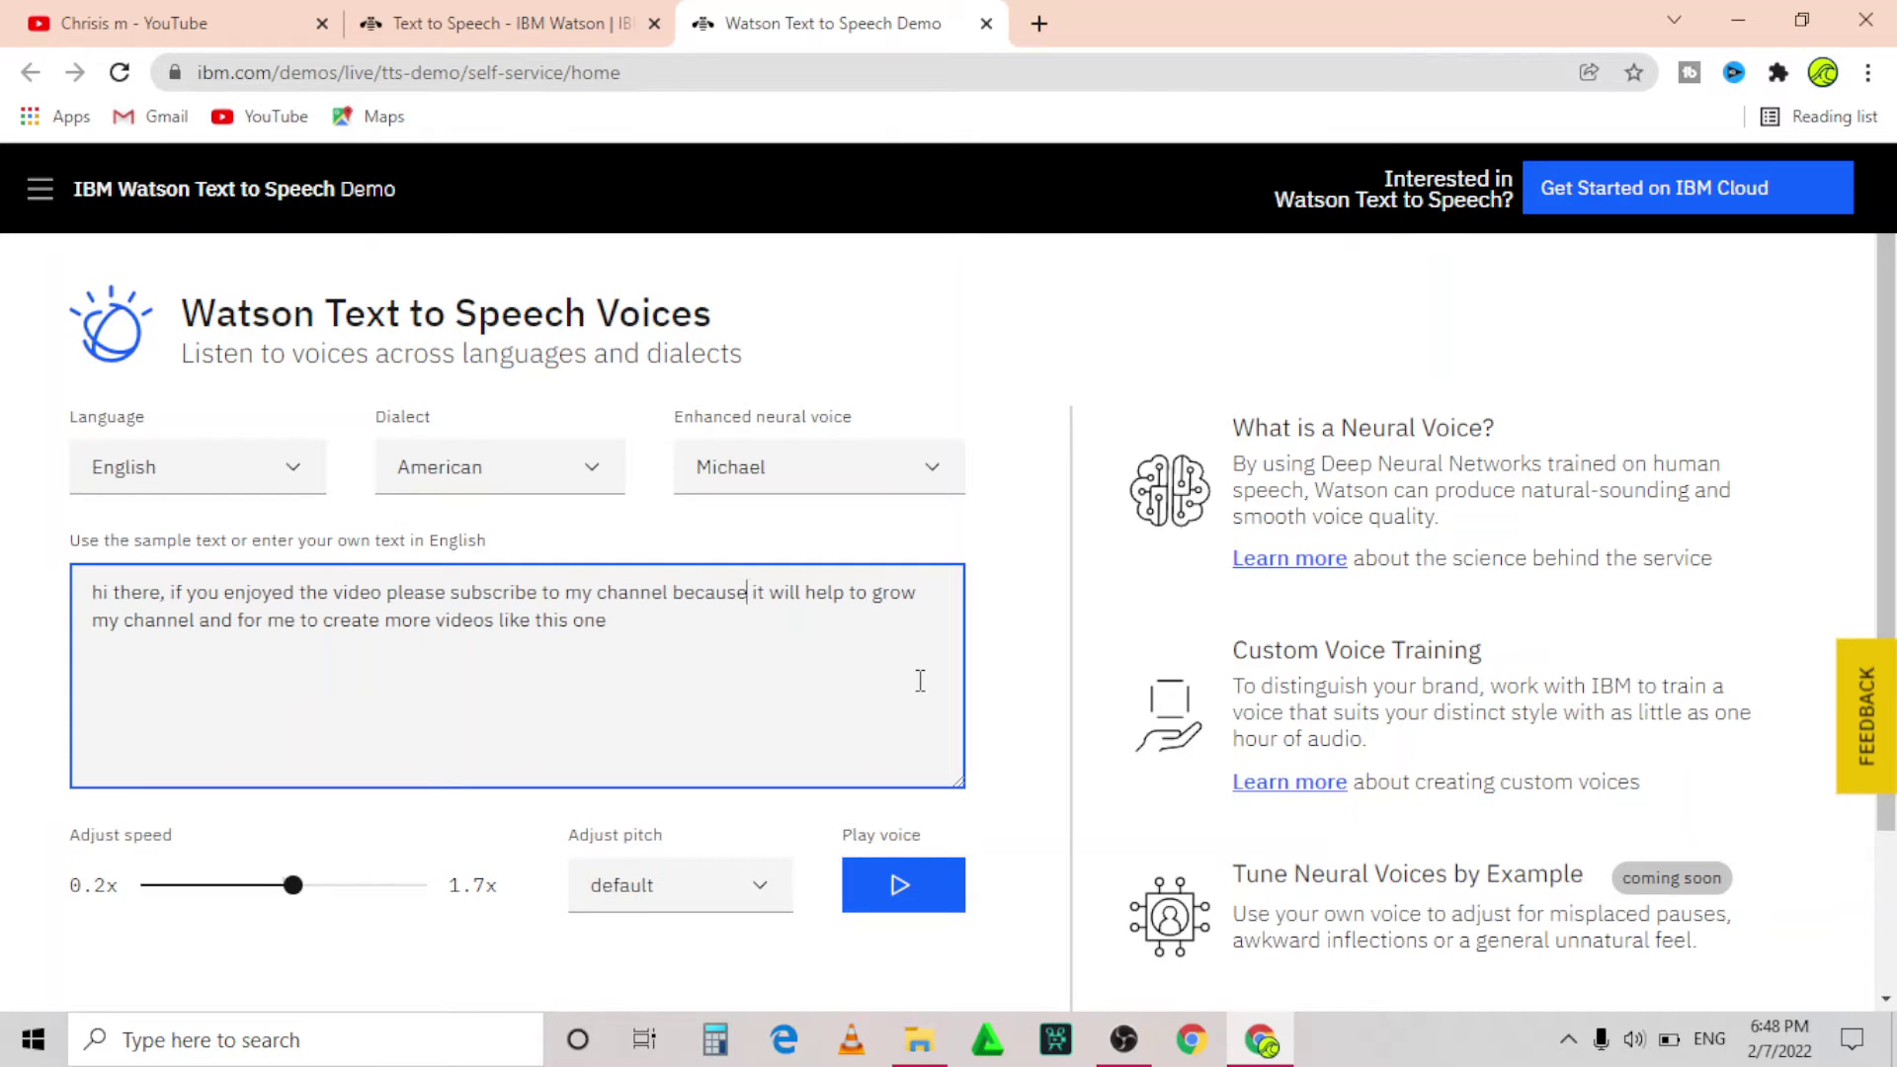
type(",")
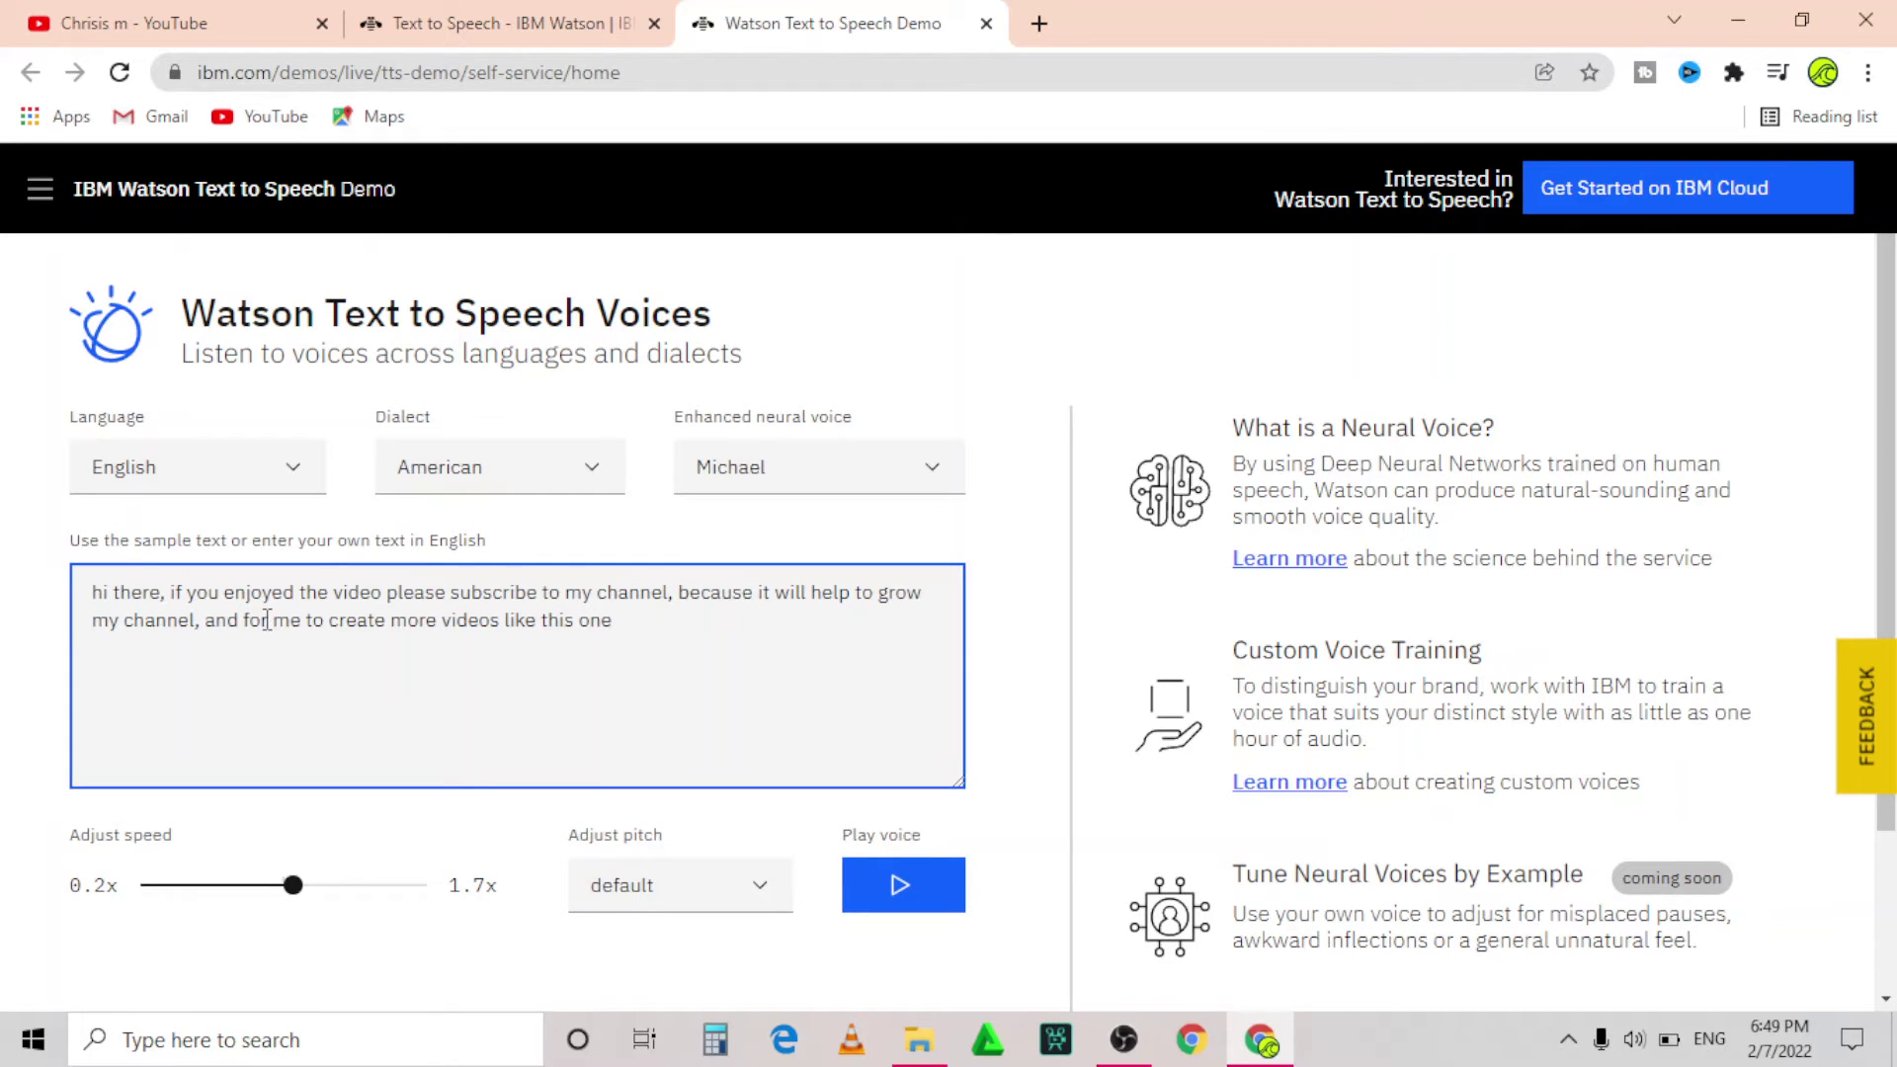
left_click(883, 894)
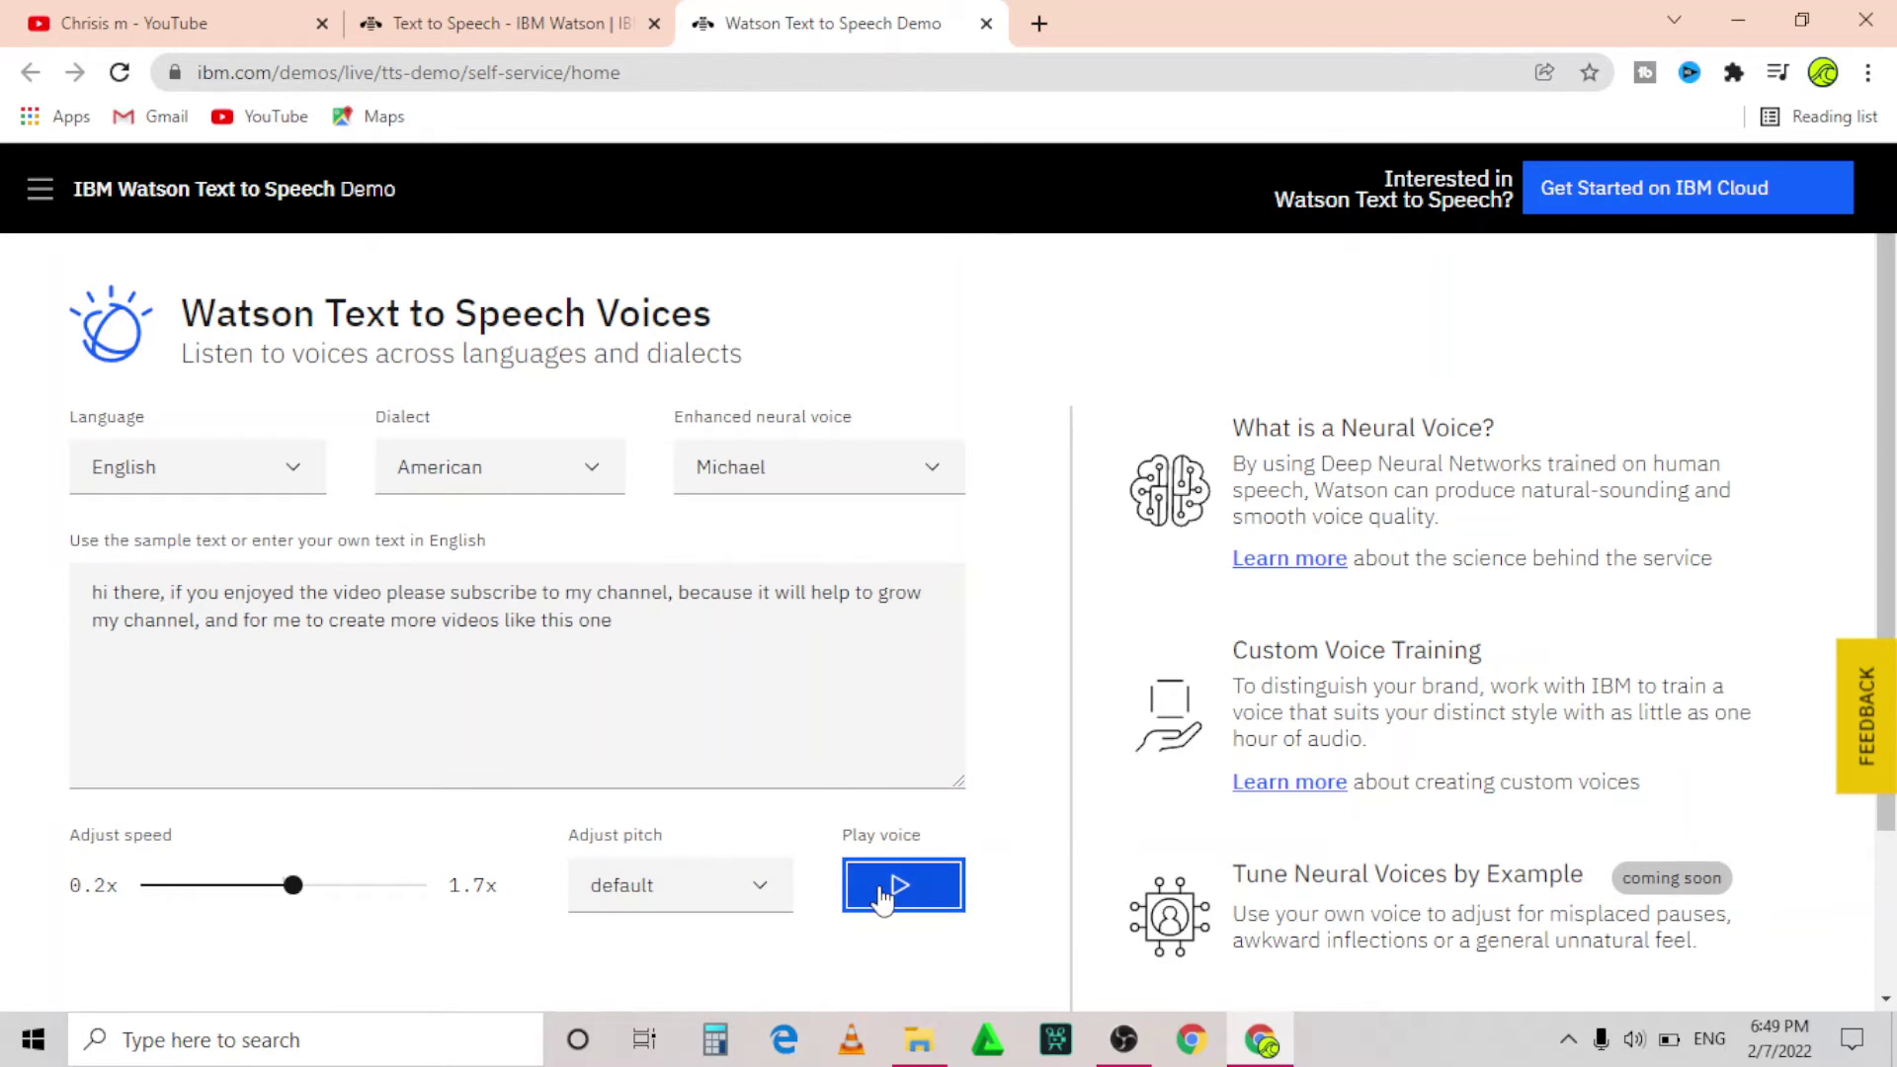
left_click(883, 894)
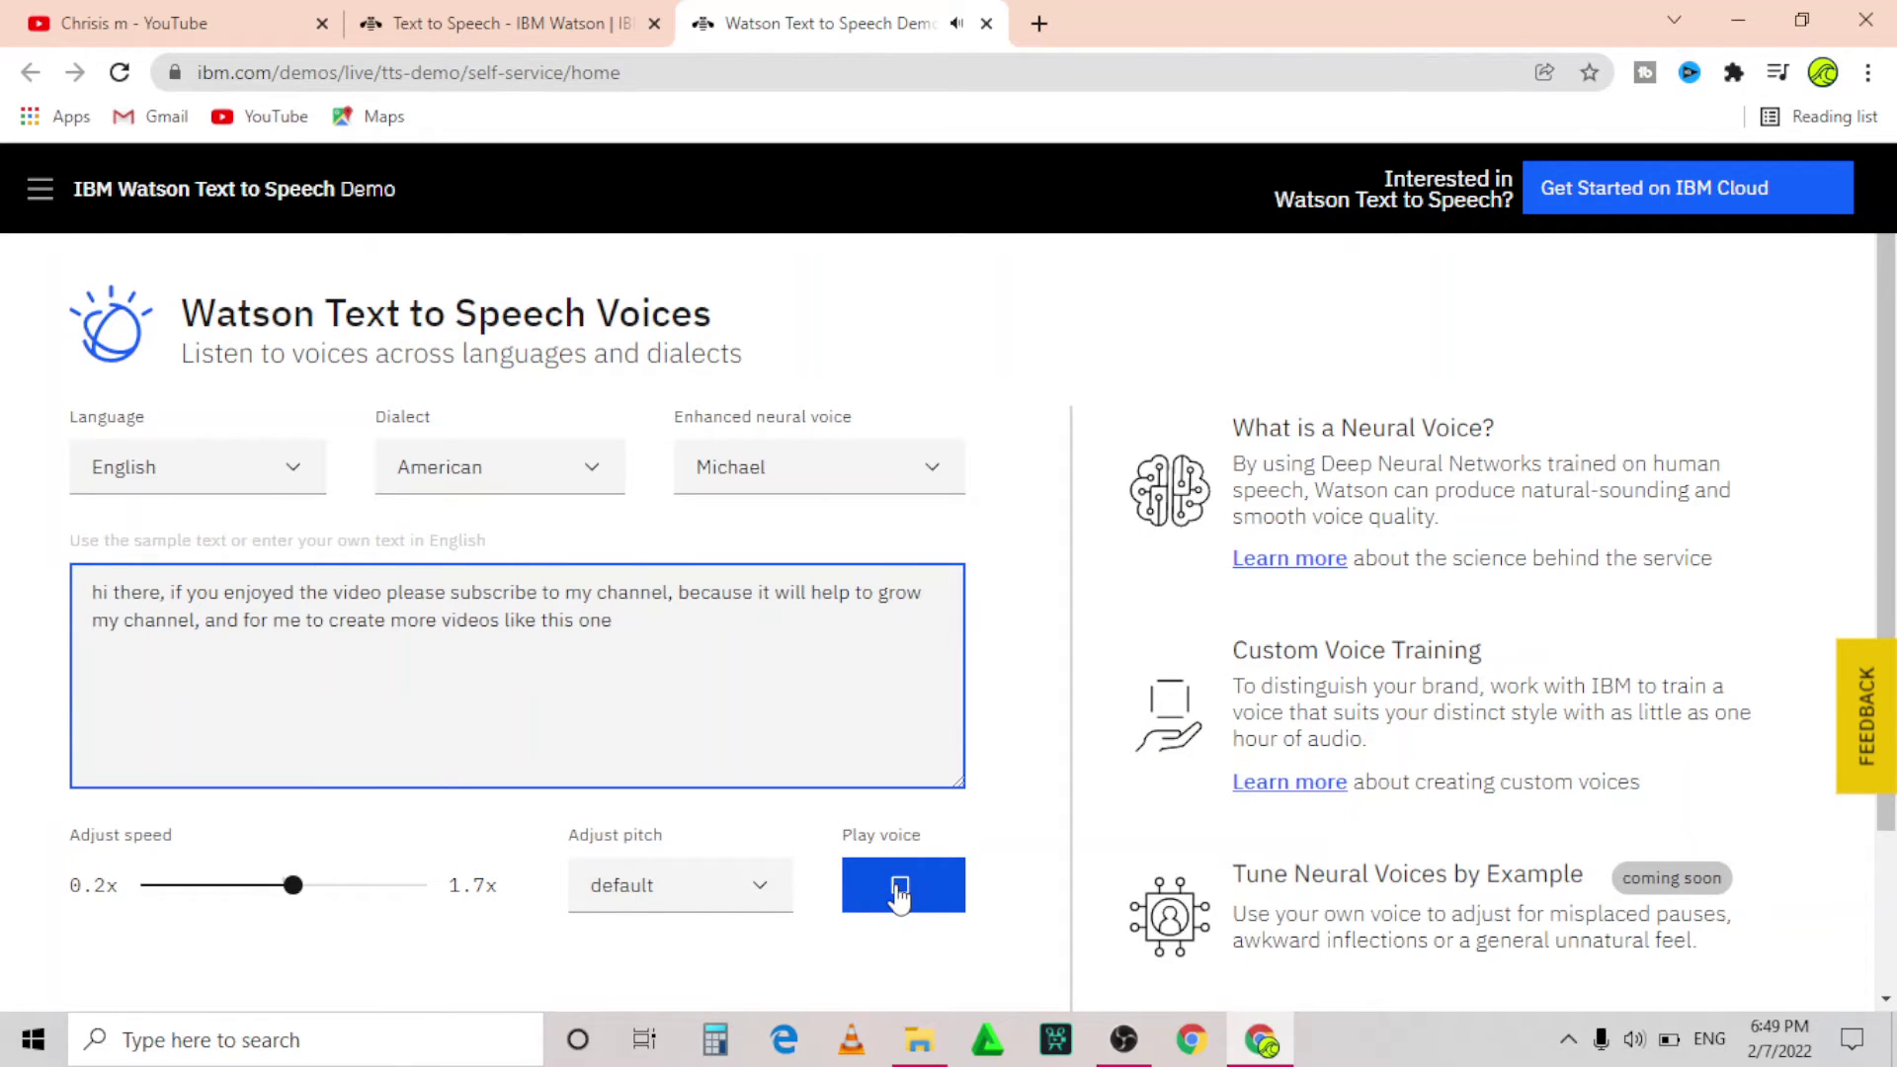
left_click(899, 889)
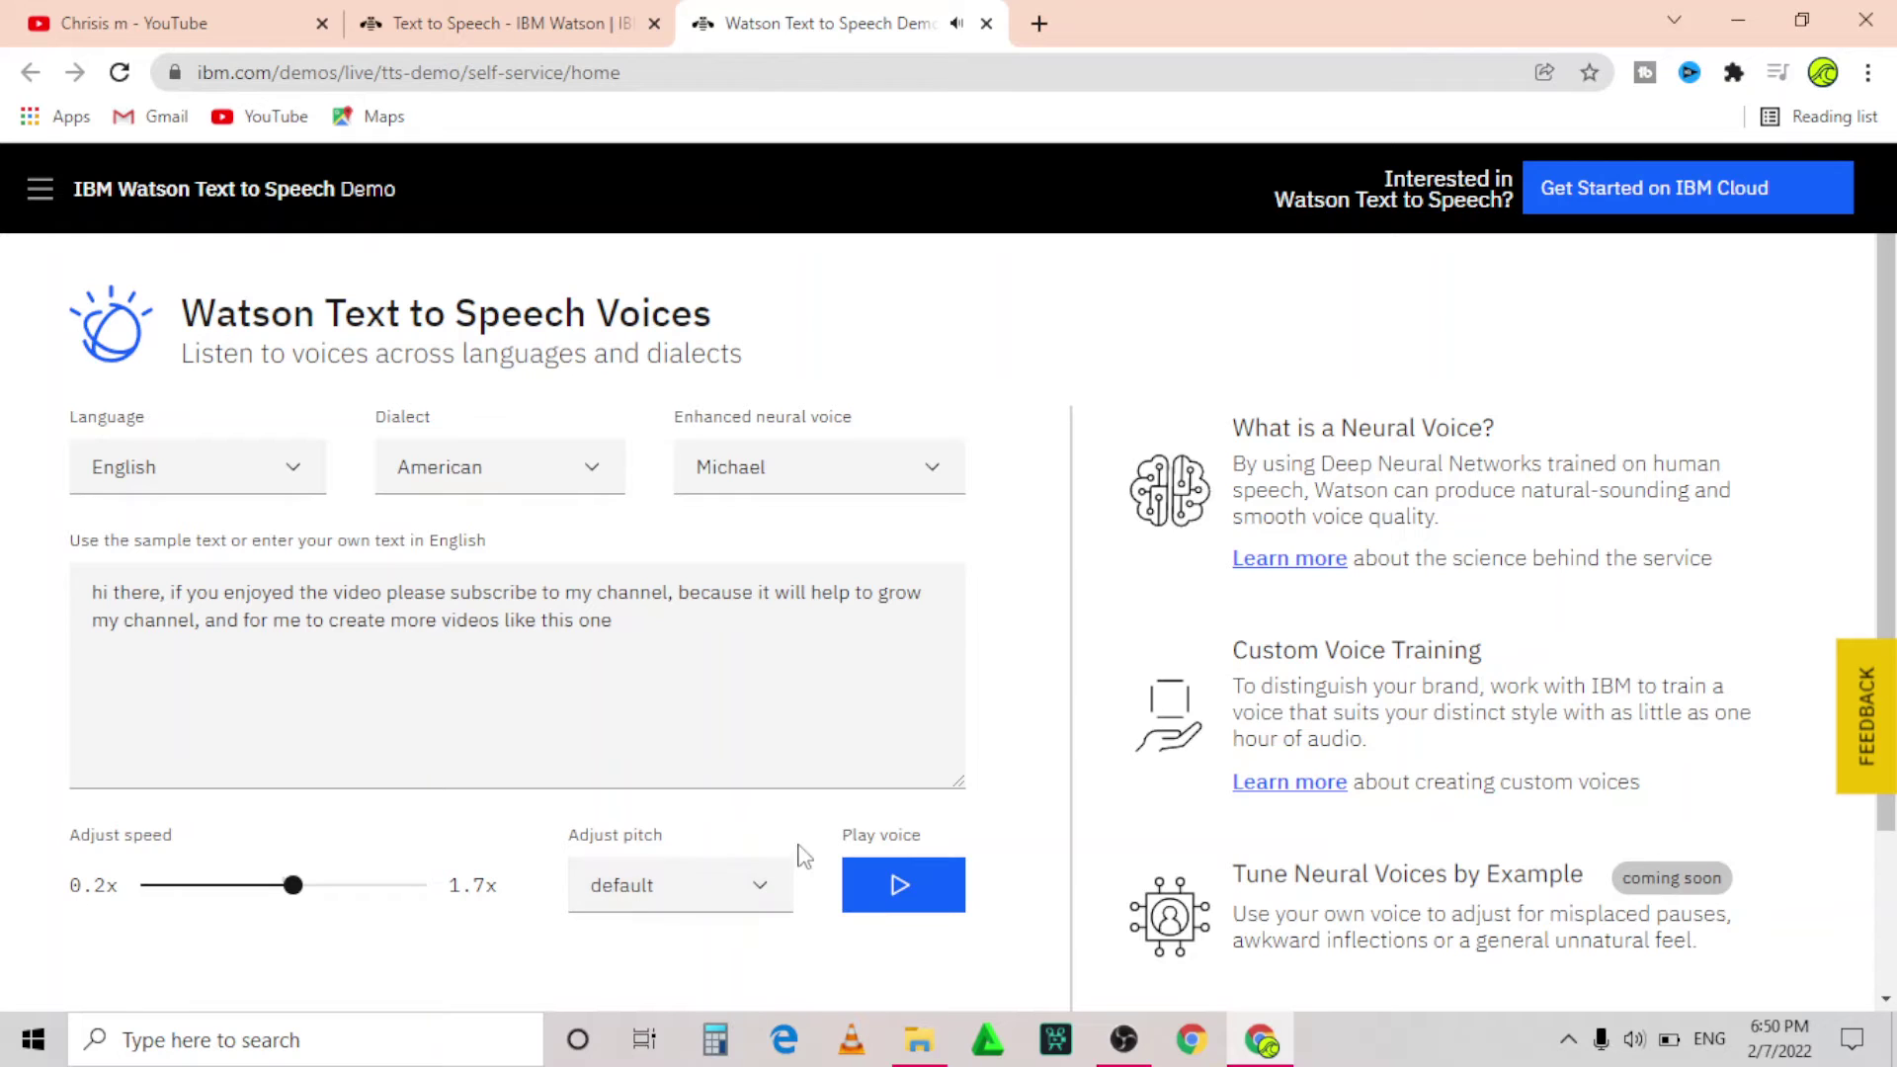
left_click(859, 475)
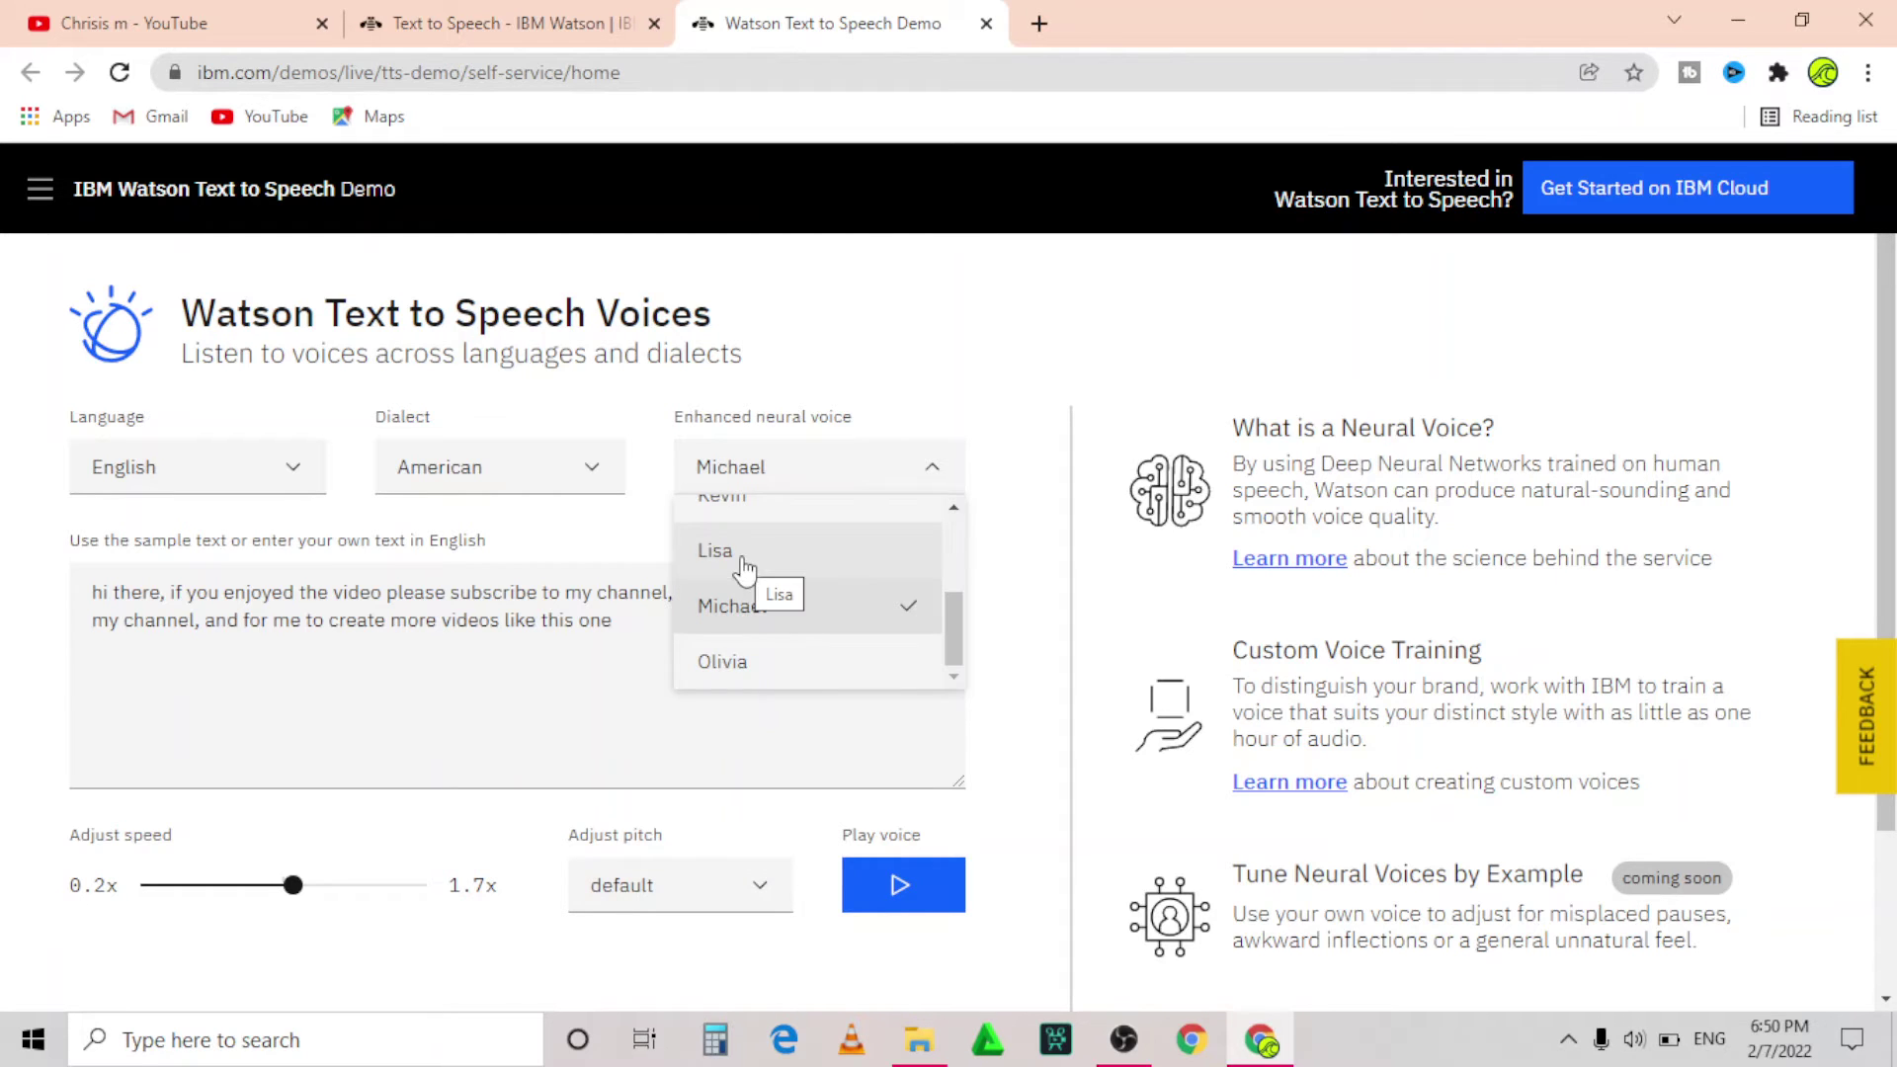
left_click(729, 512)
left_click(920, 892)
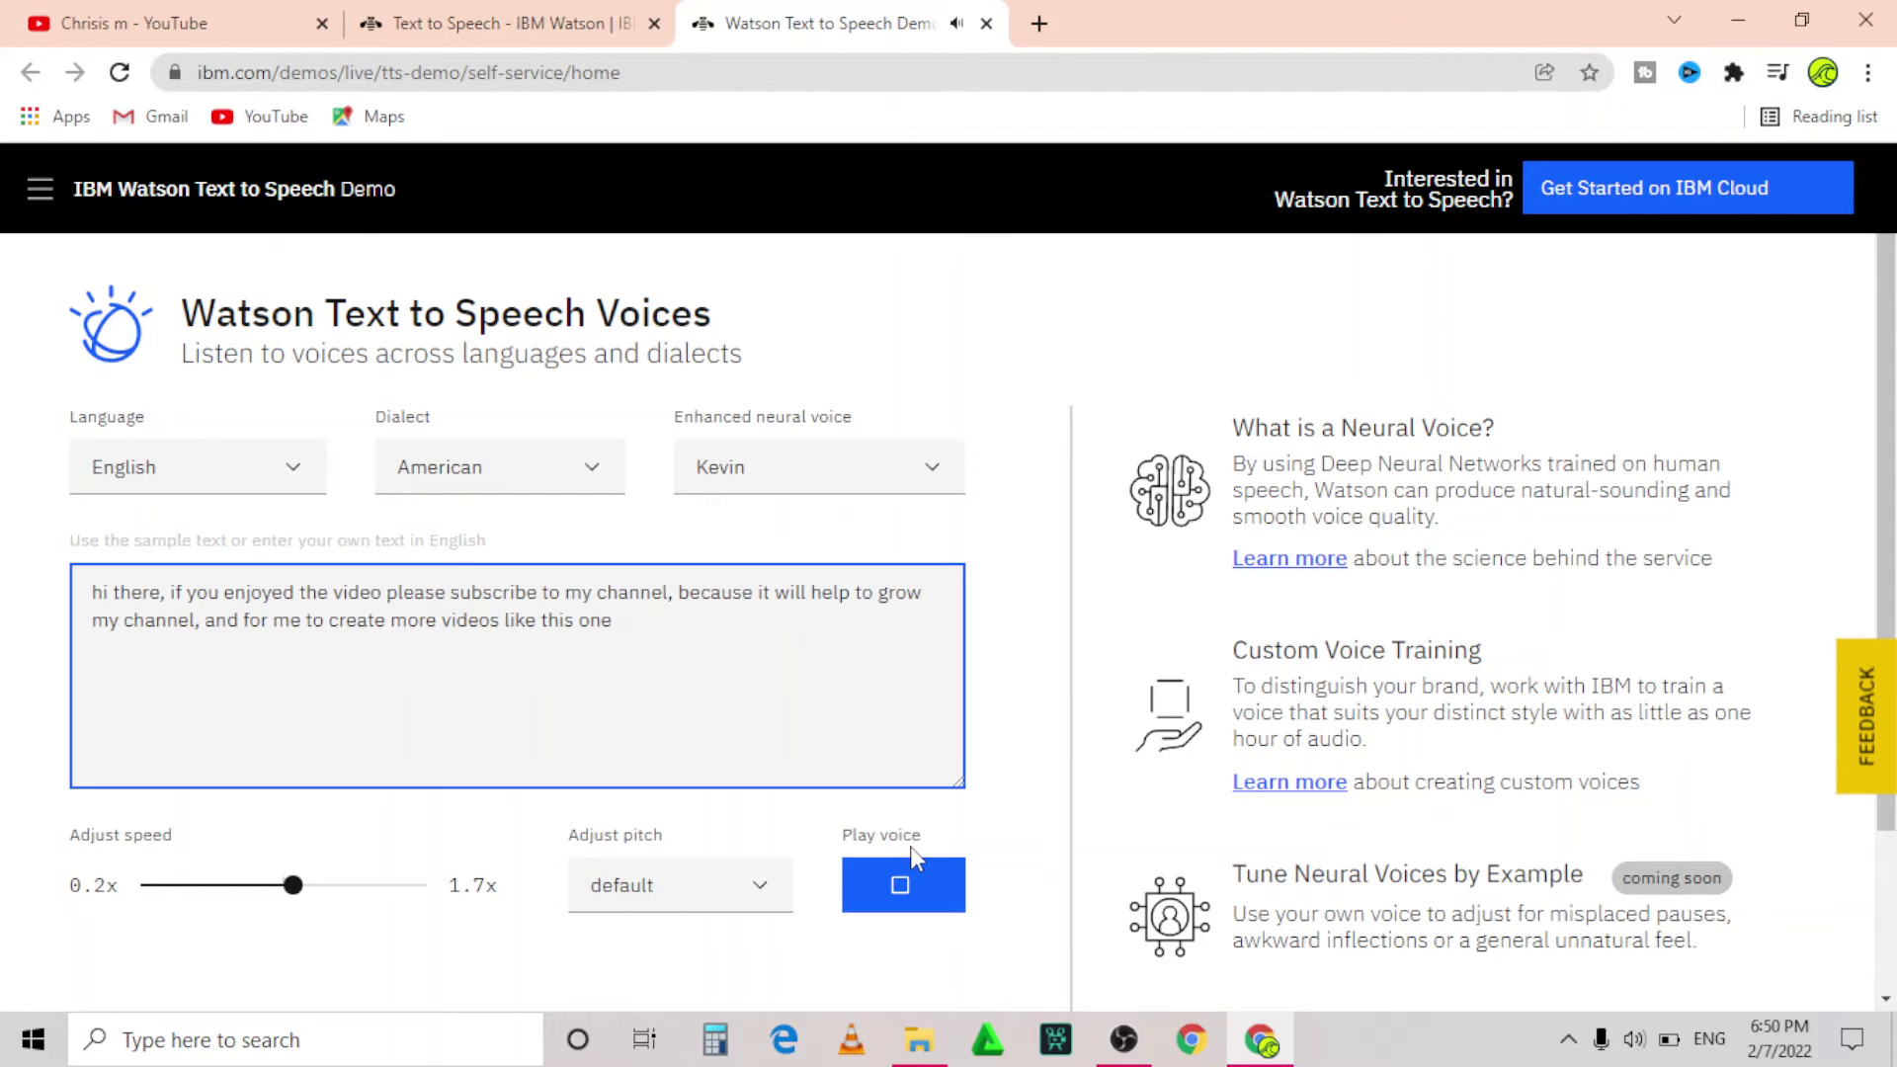
left_click(812, 481)
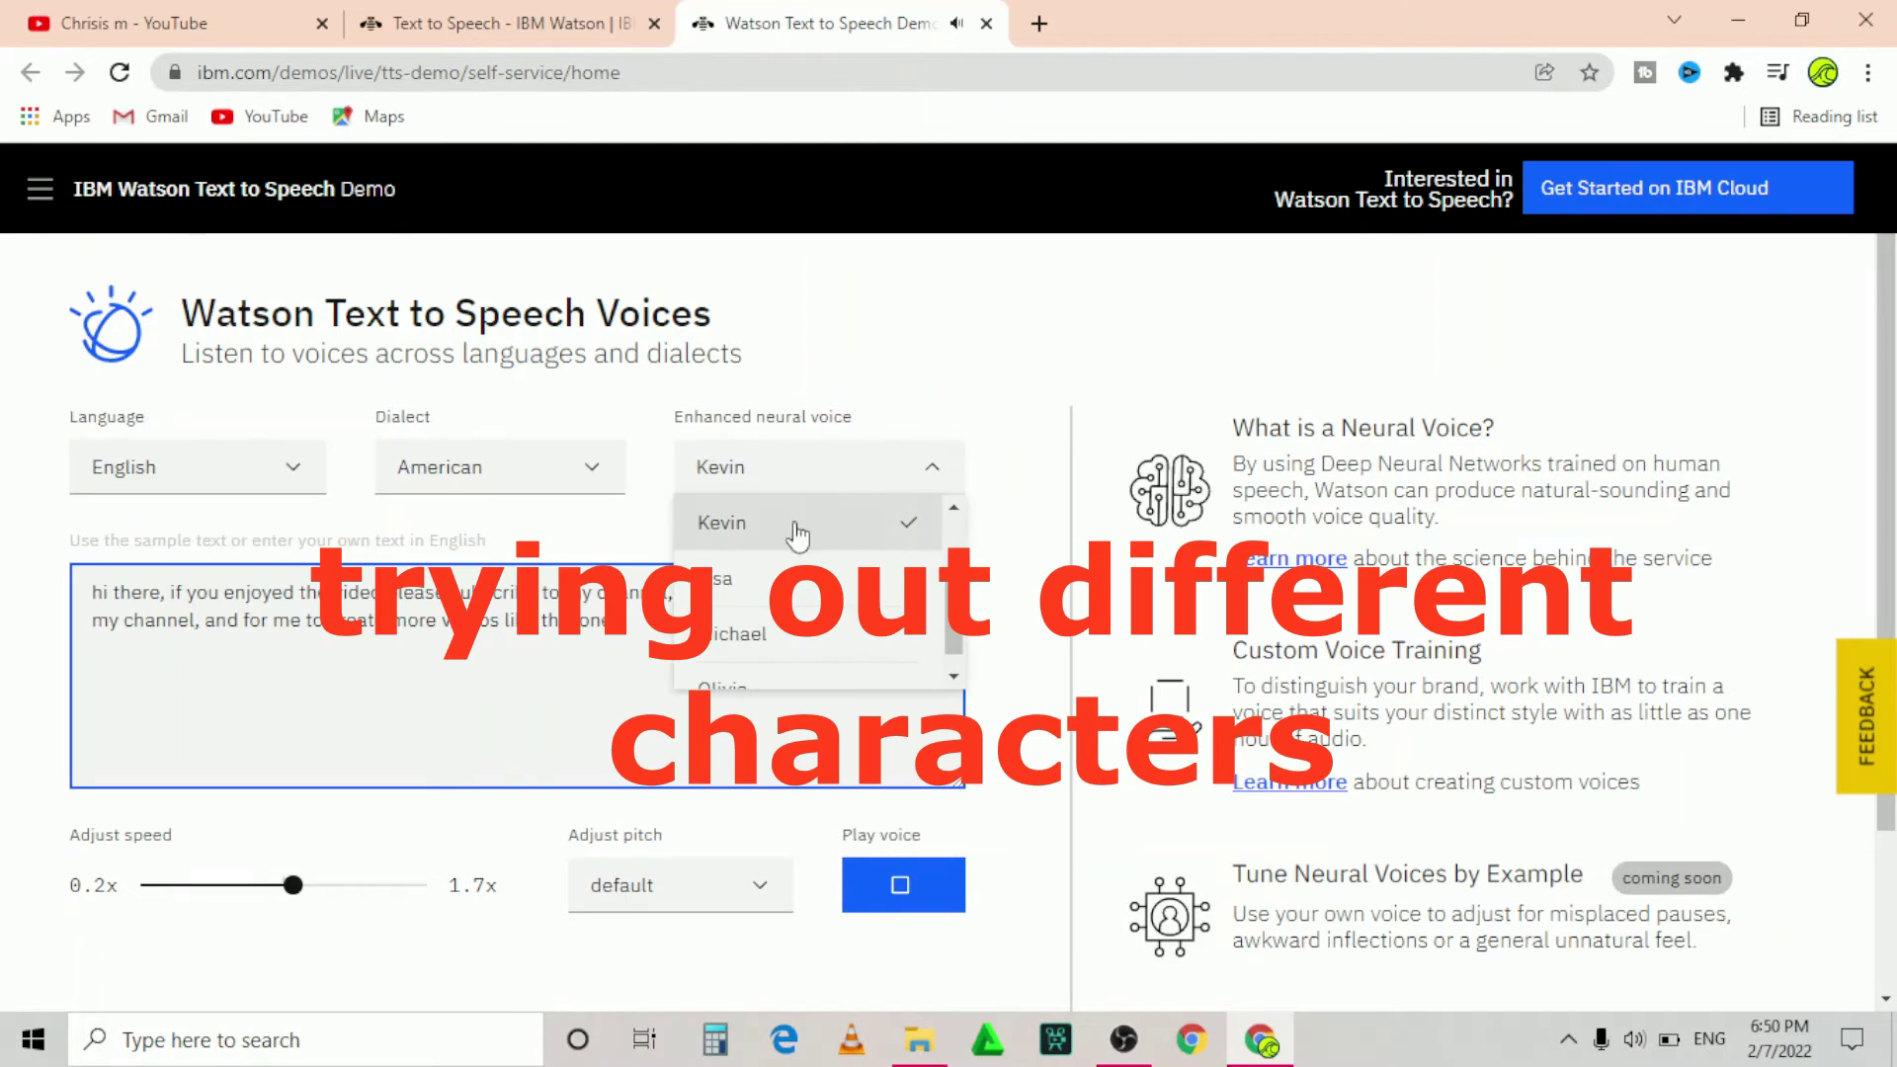
left_click(761, 641)
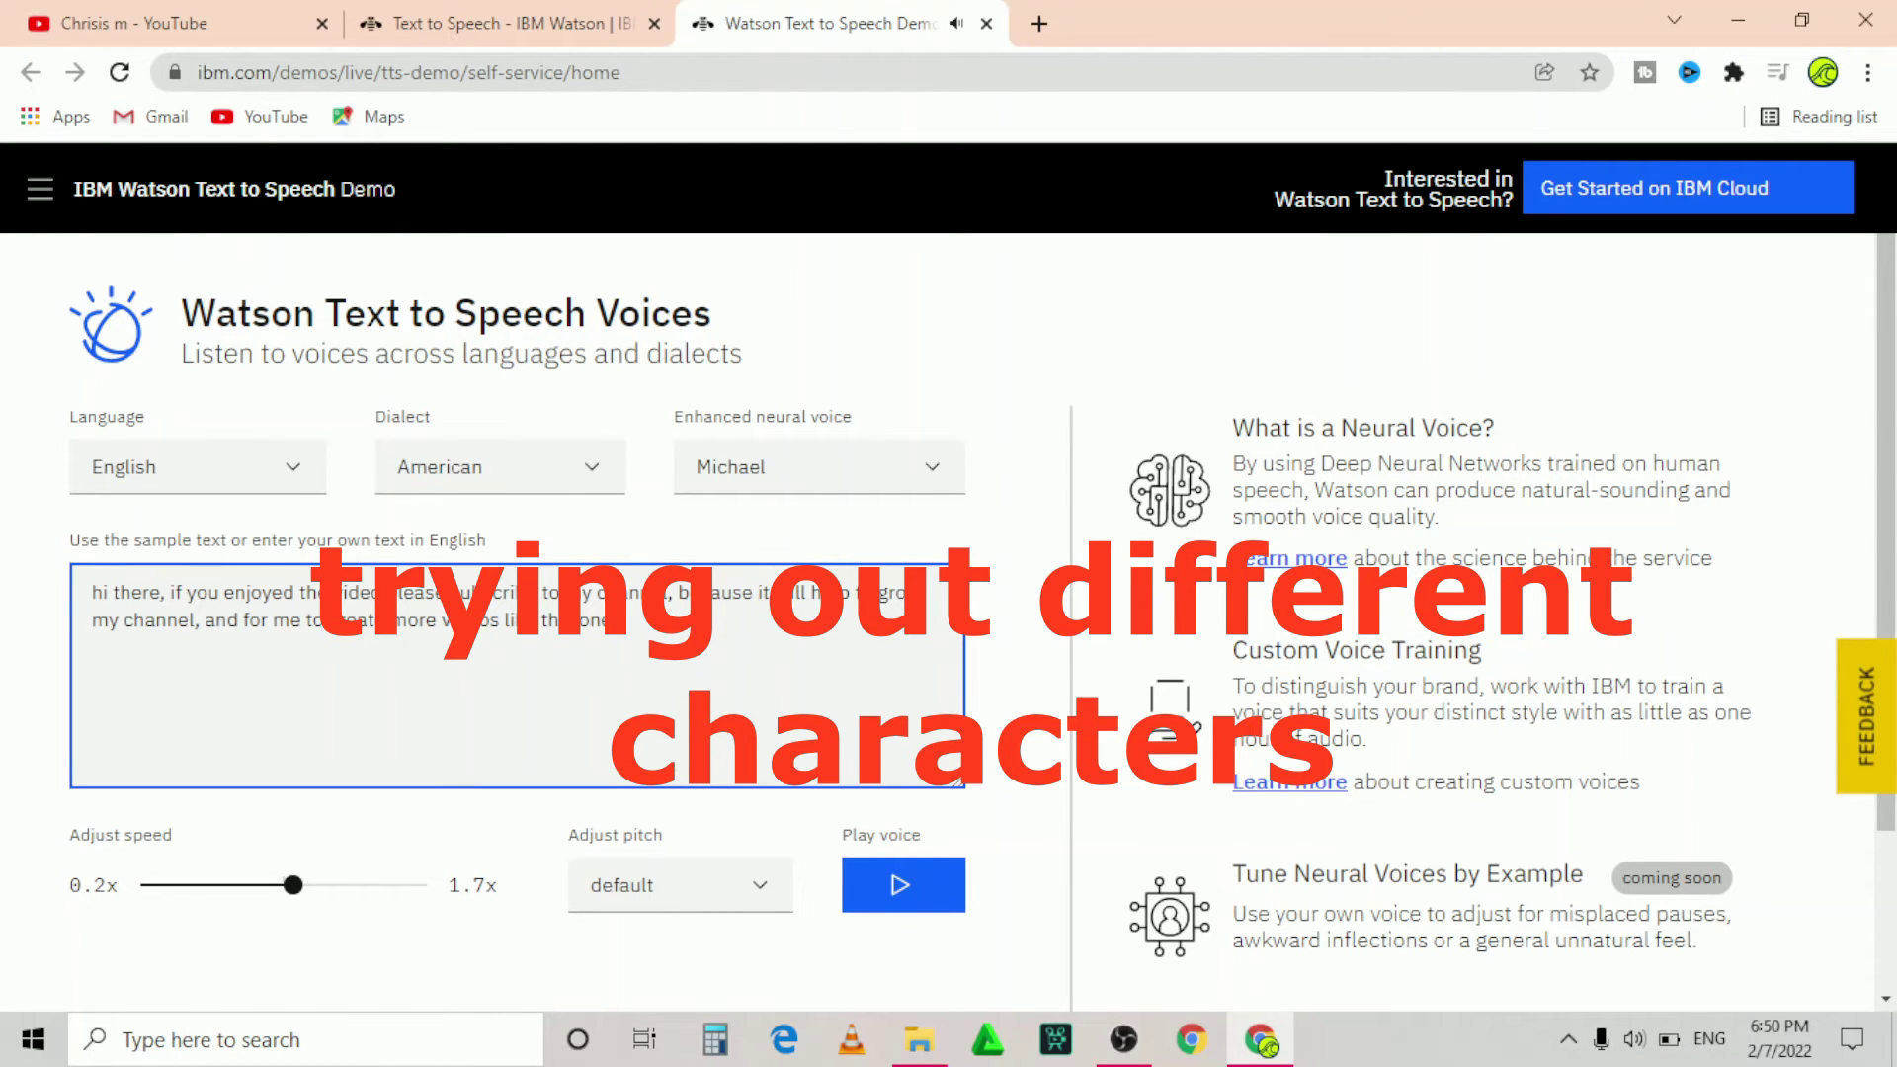
right_click(918, 904)
- In maximized DevTools, add a 'controls' attribute after autoplay on the page's audio element
key("Escape")
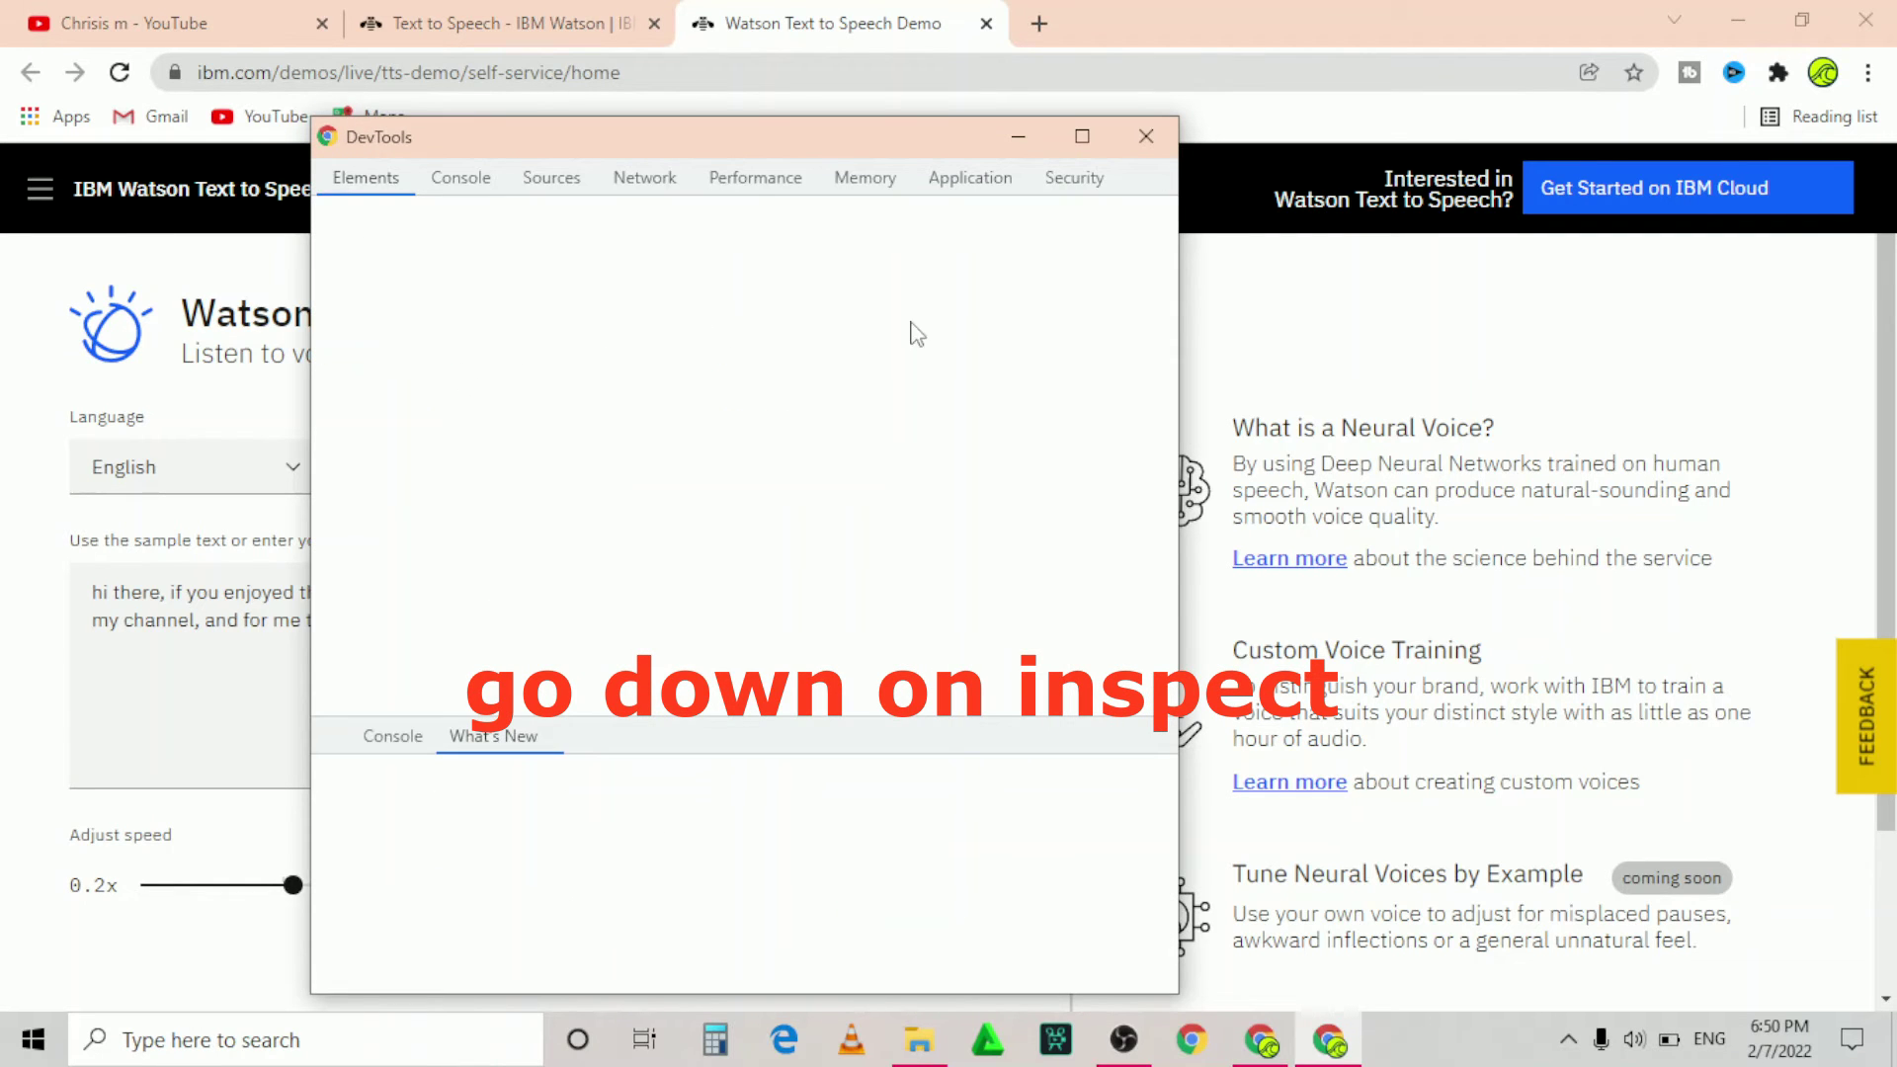
left_click(1082, 137)
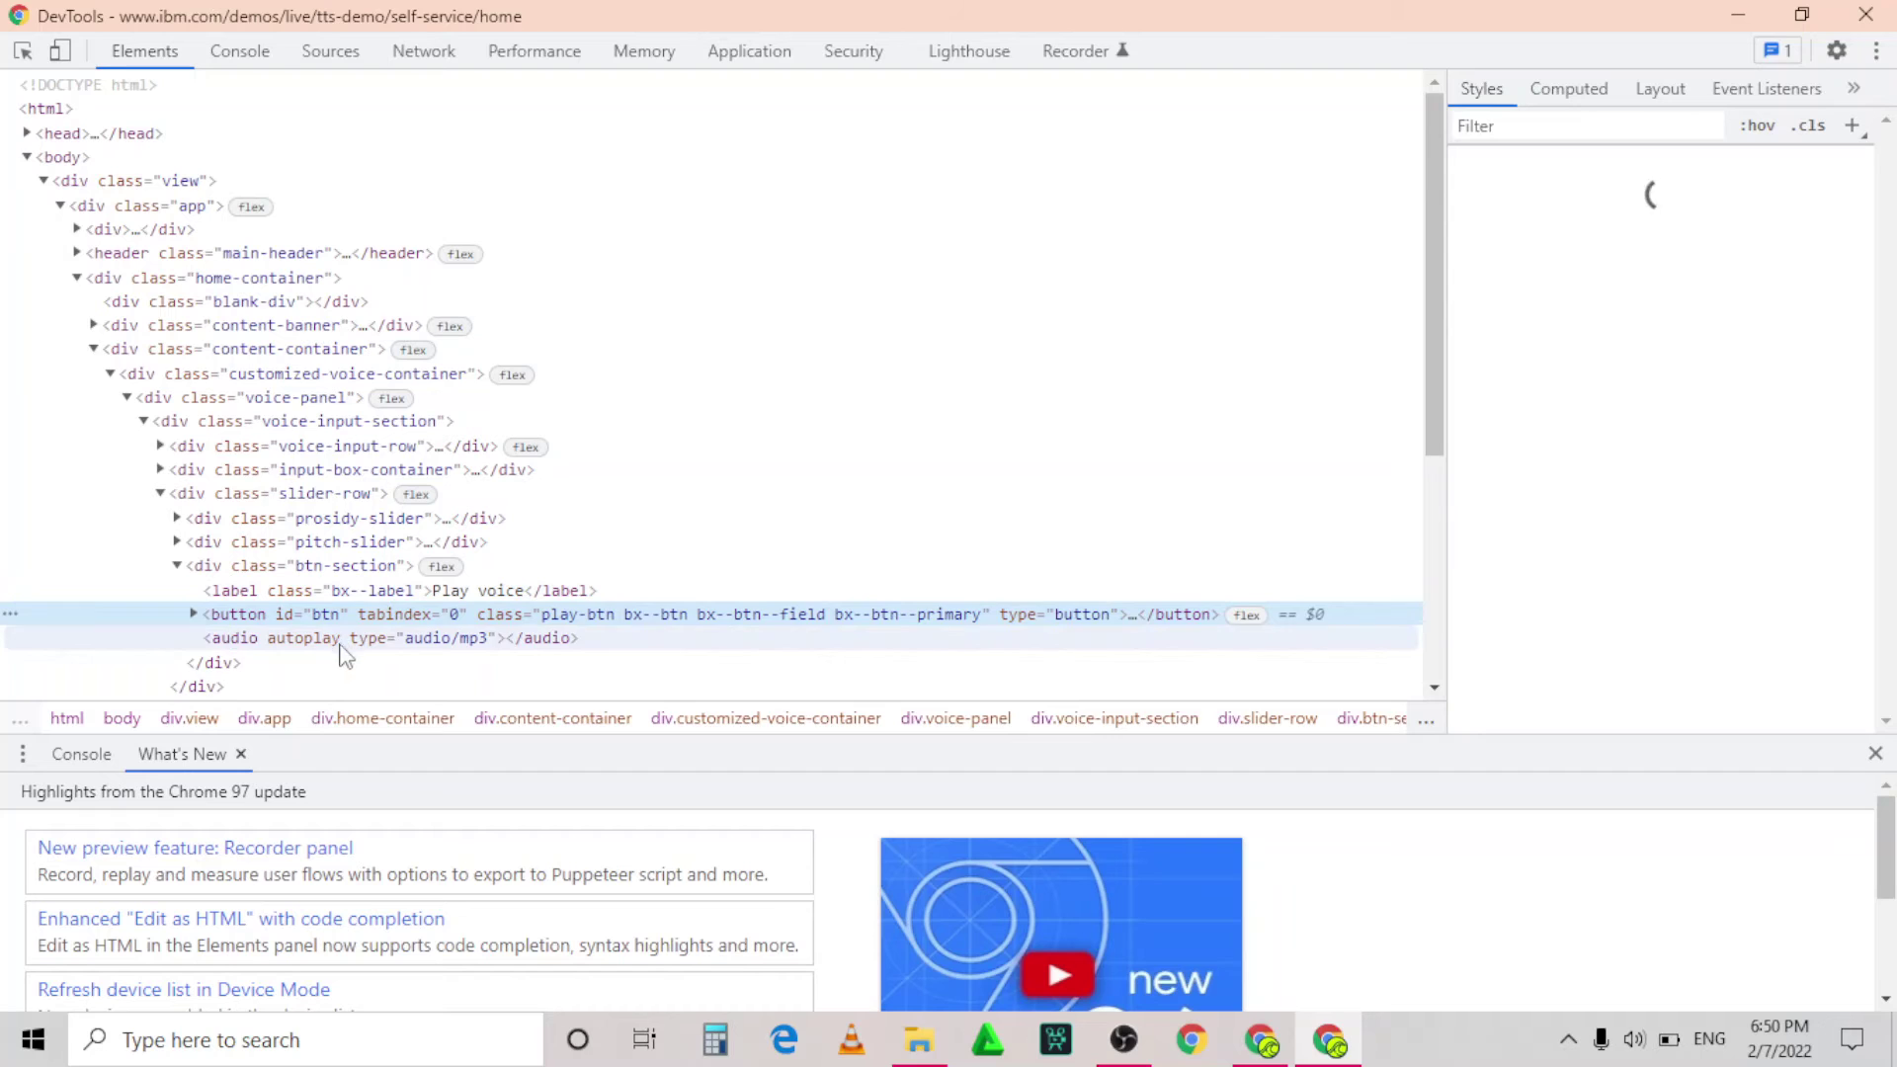
double_click(311, 638)
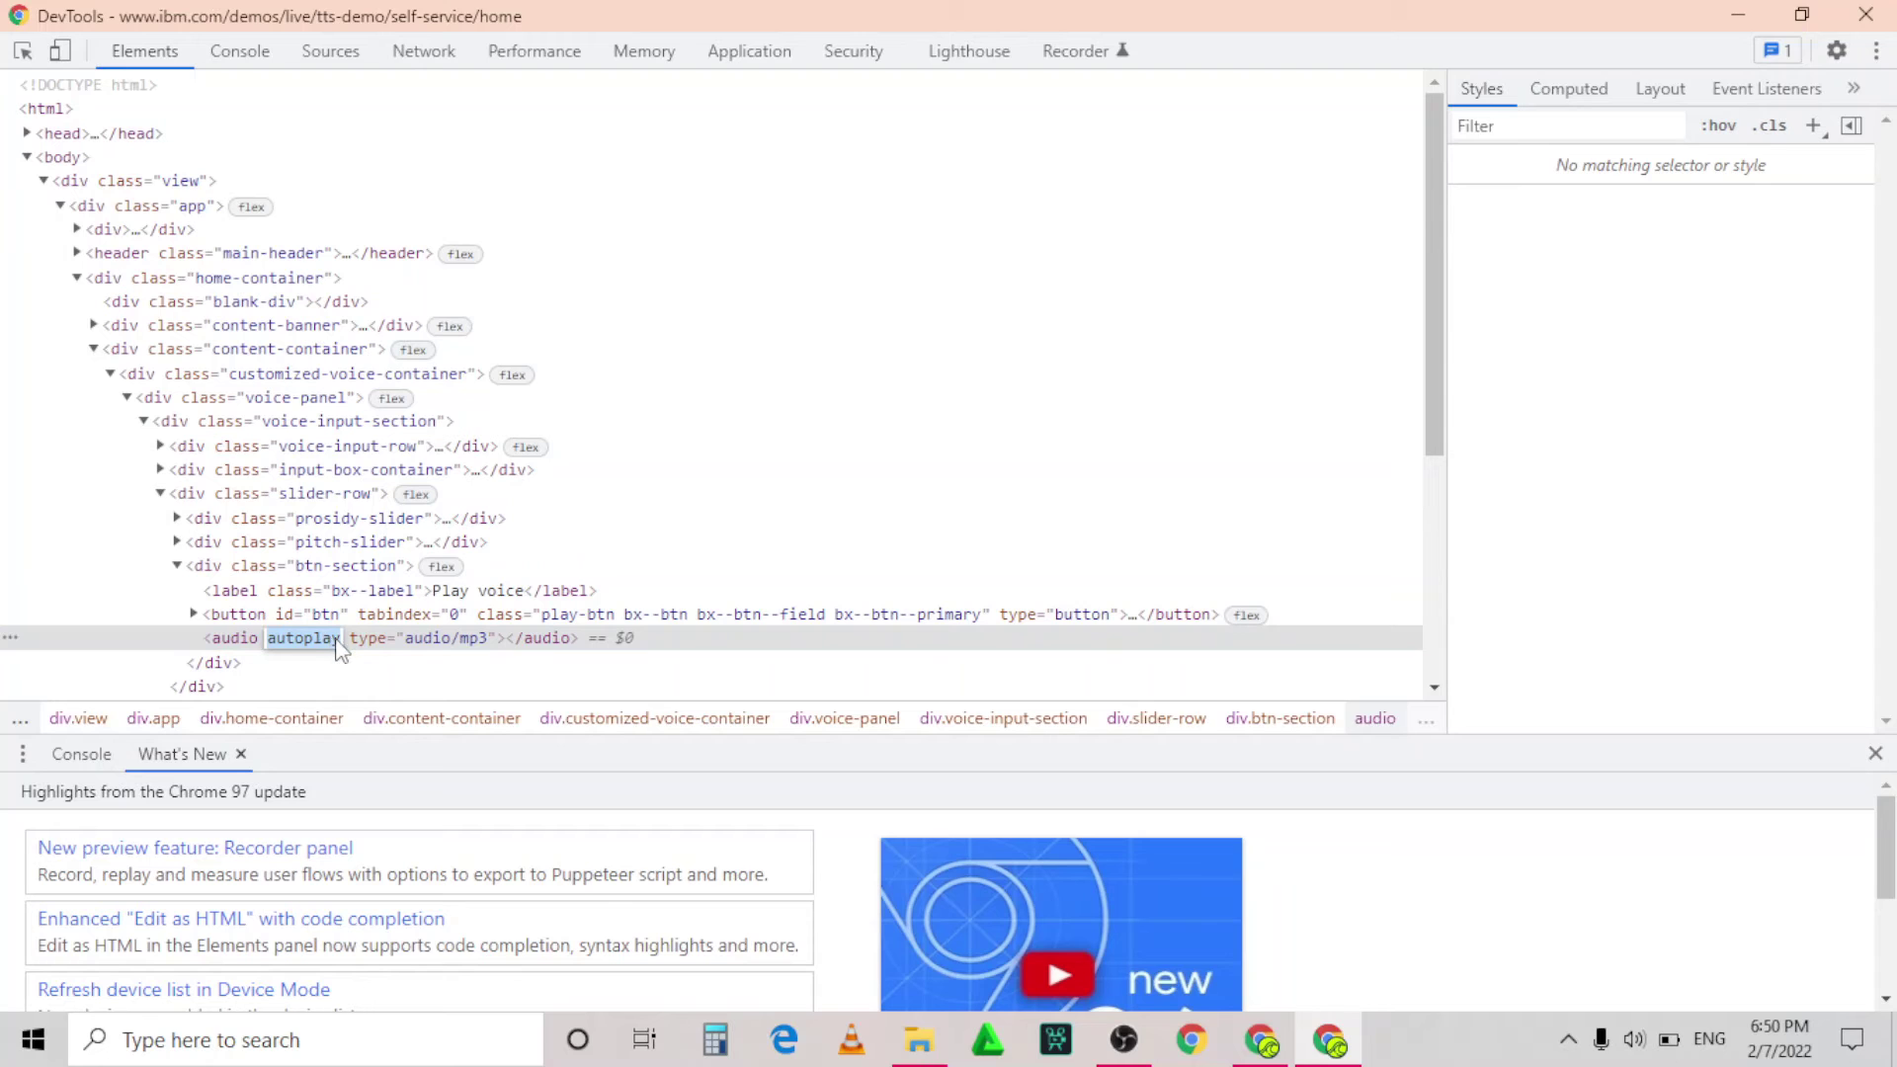
left_click(341, 641)
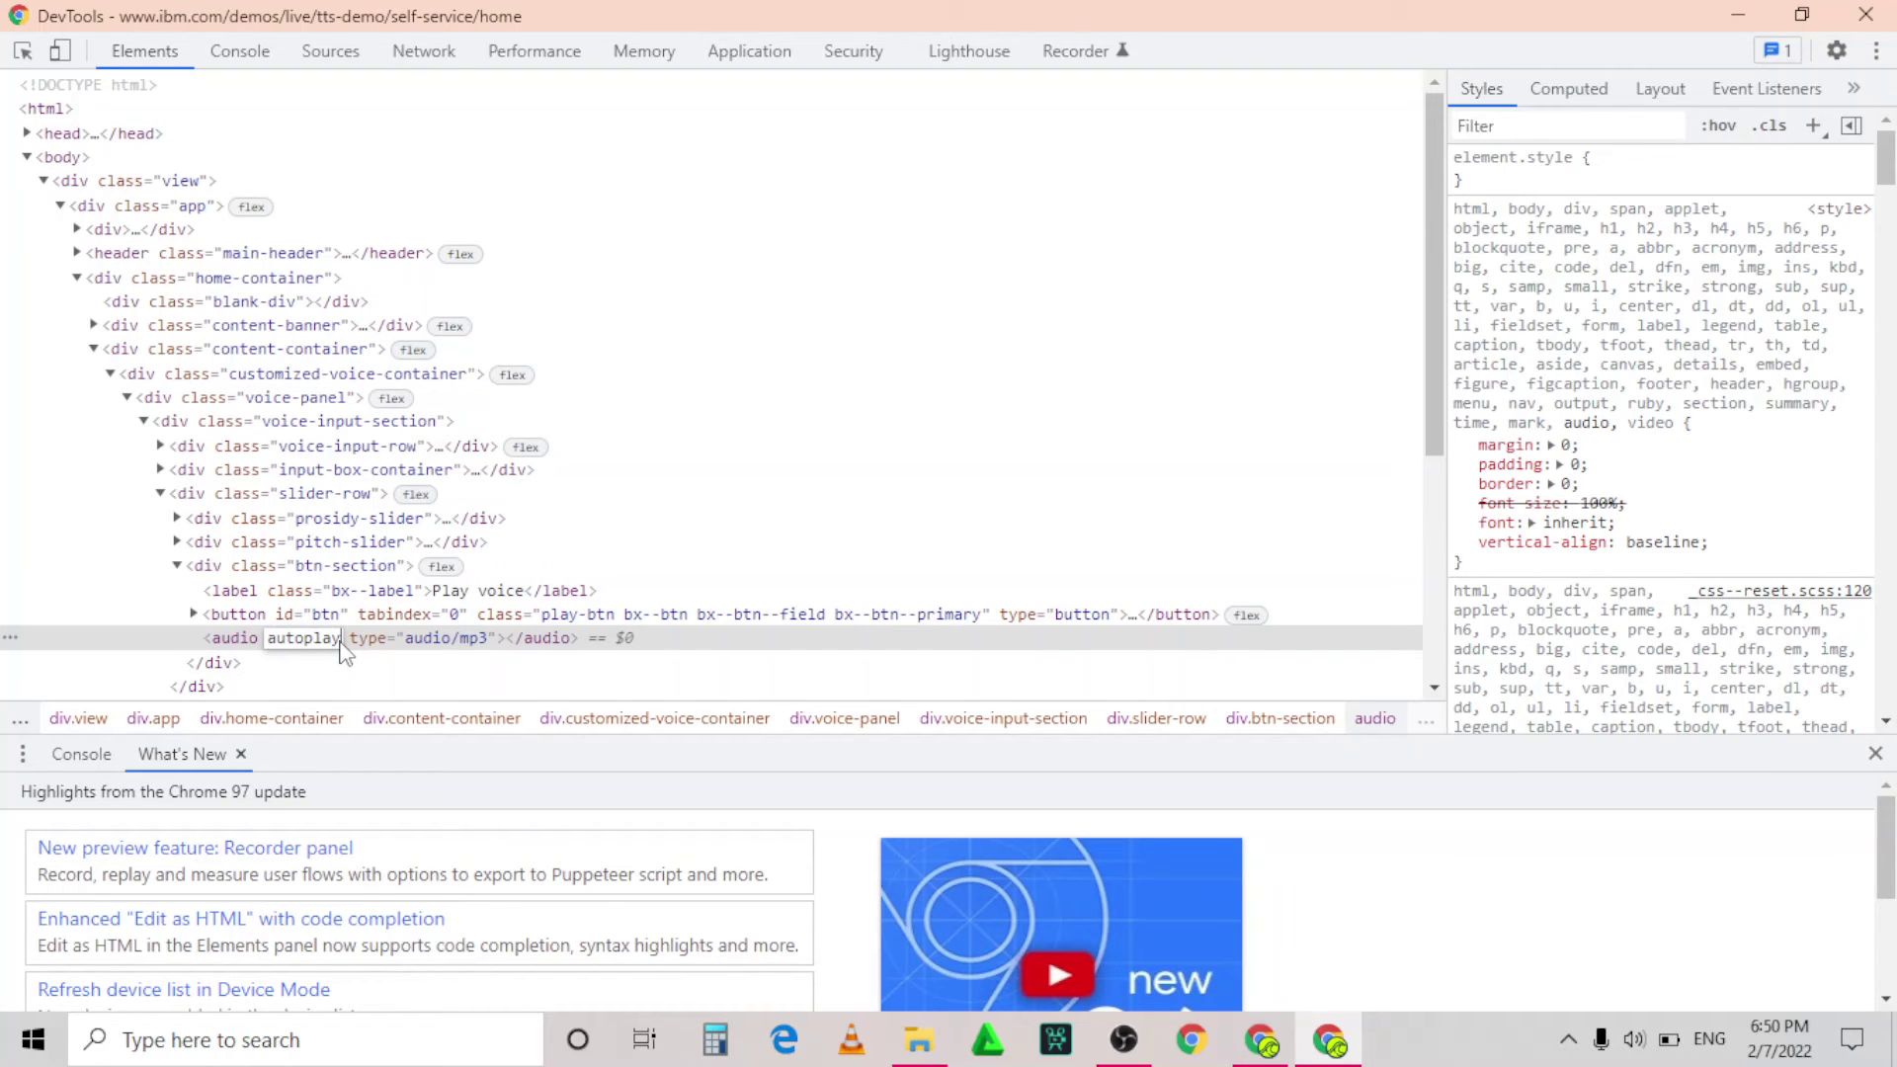
type("cont")
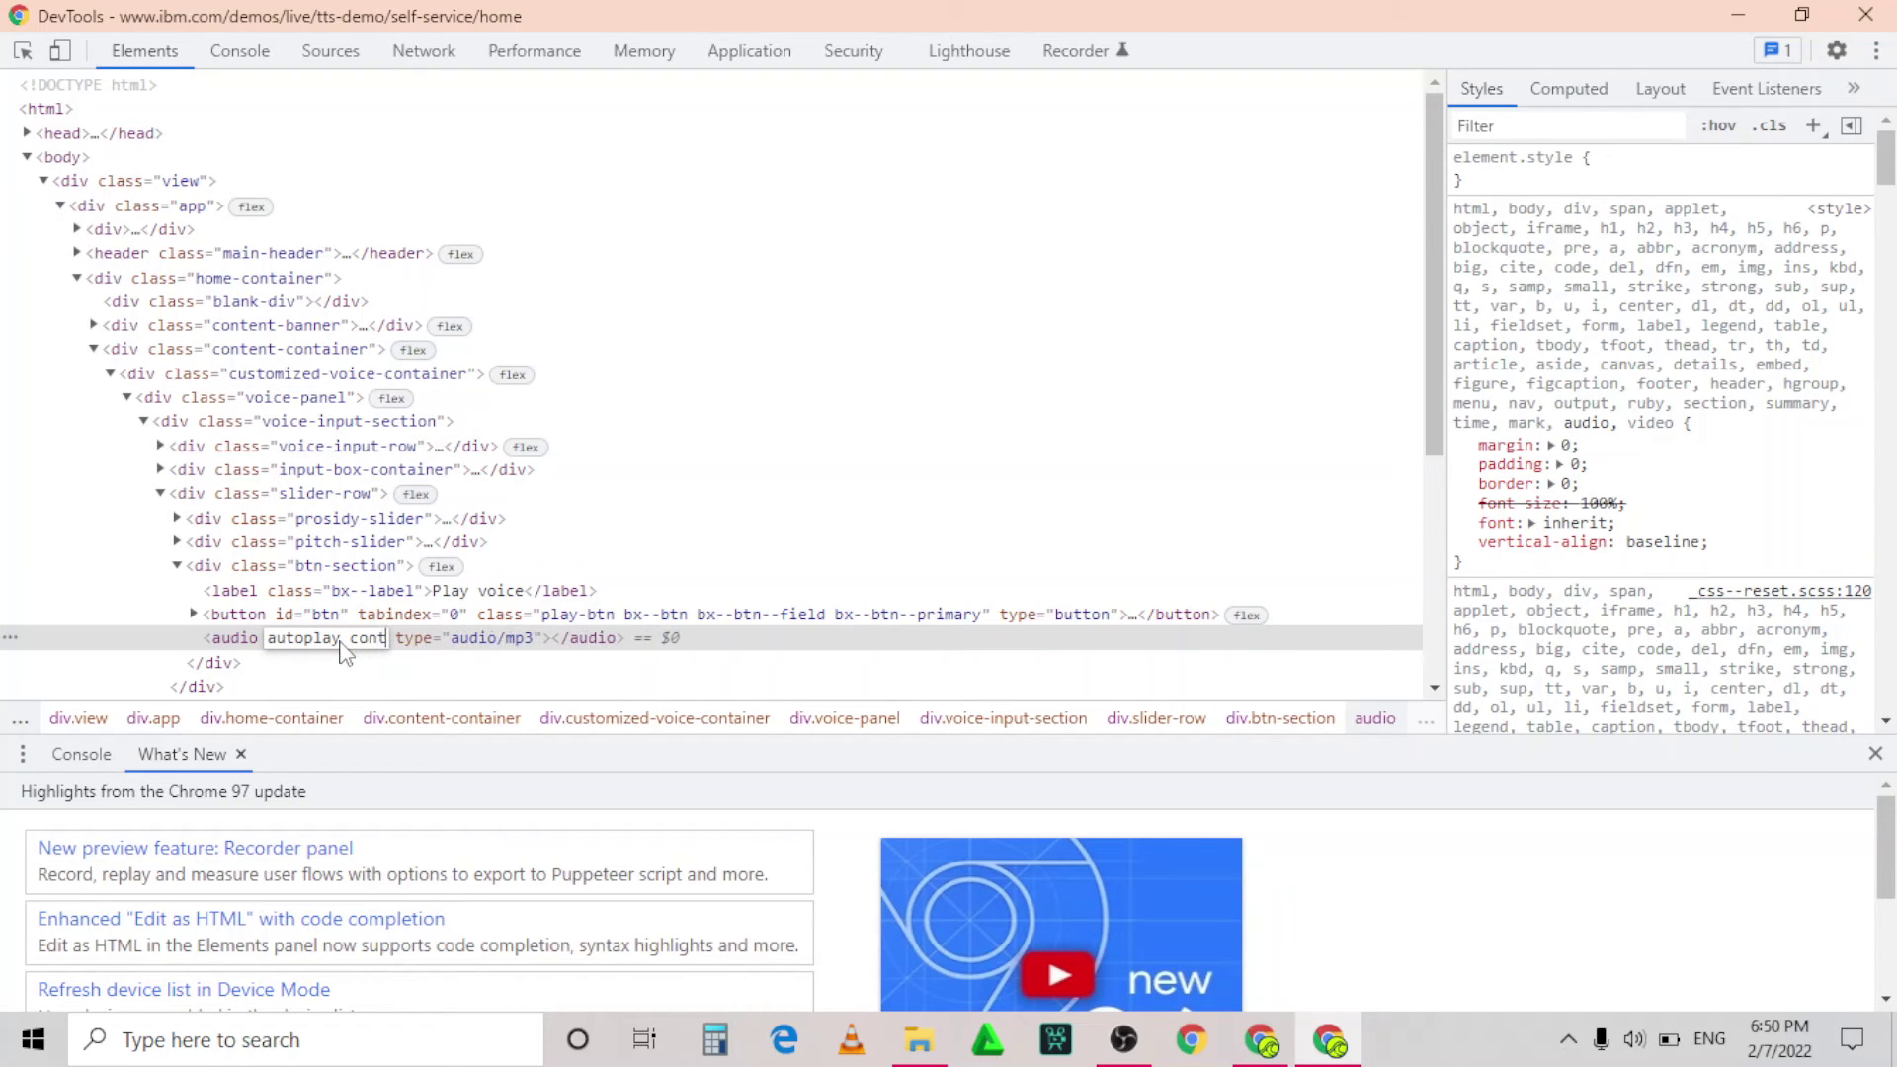
type("rols")
key("Return")
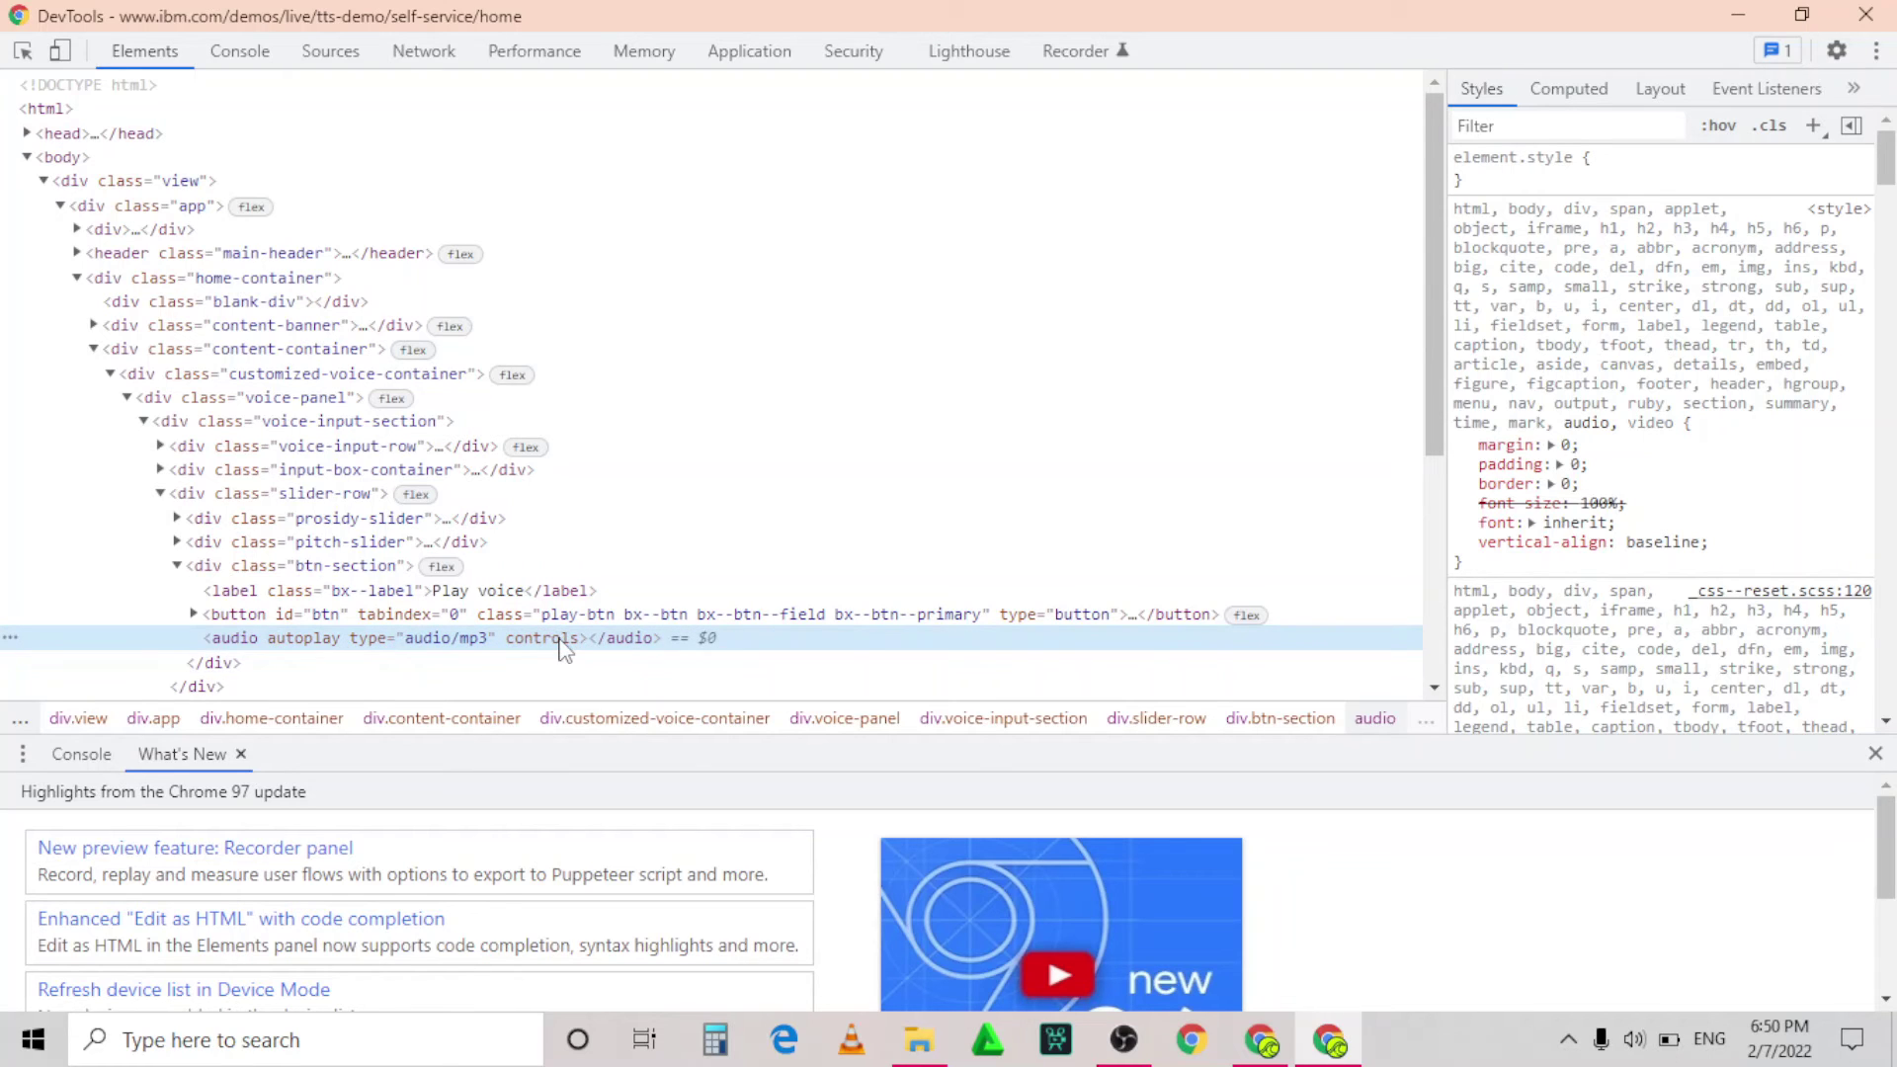
left_click(1738, 15)
- Play the Michael-voiced message in the visible audio player, regenerating it once
scroll(939, 876, "down", 1)
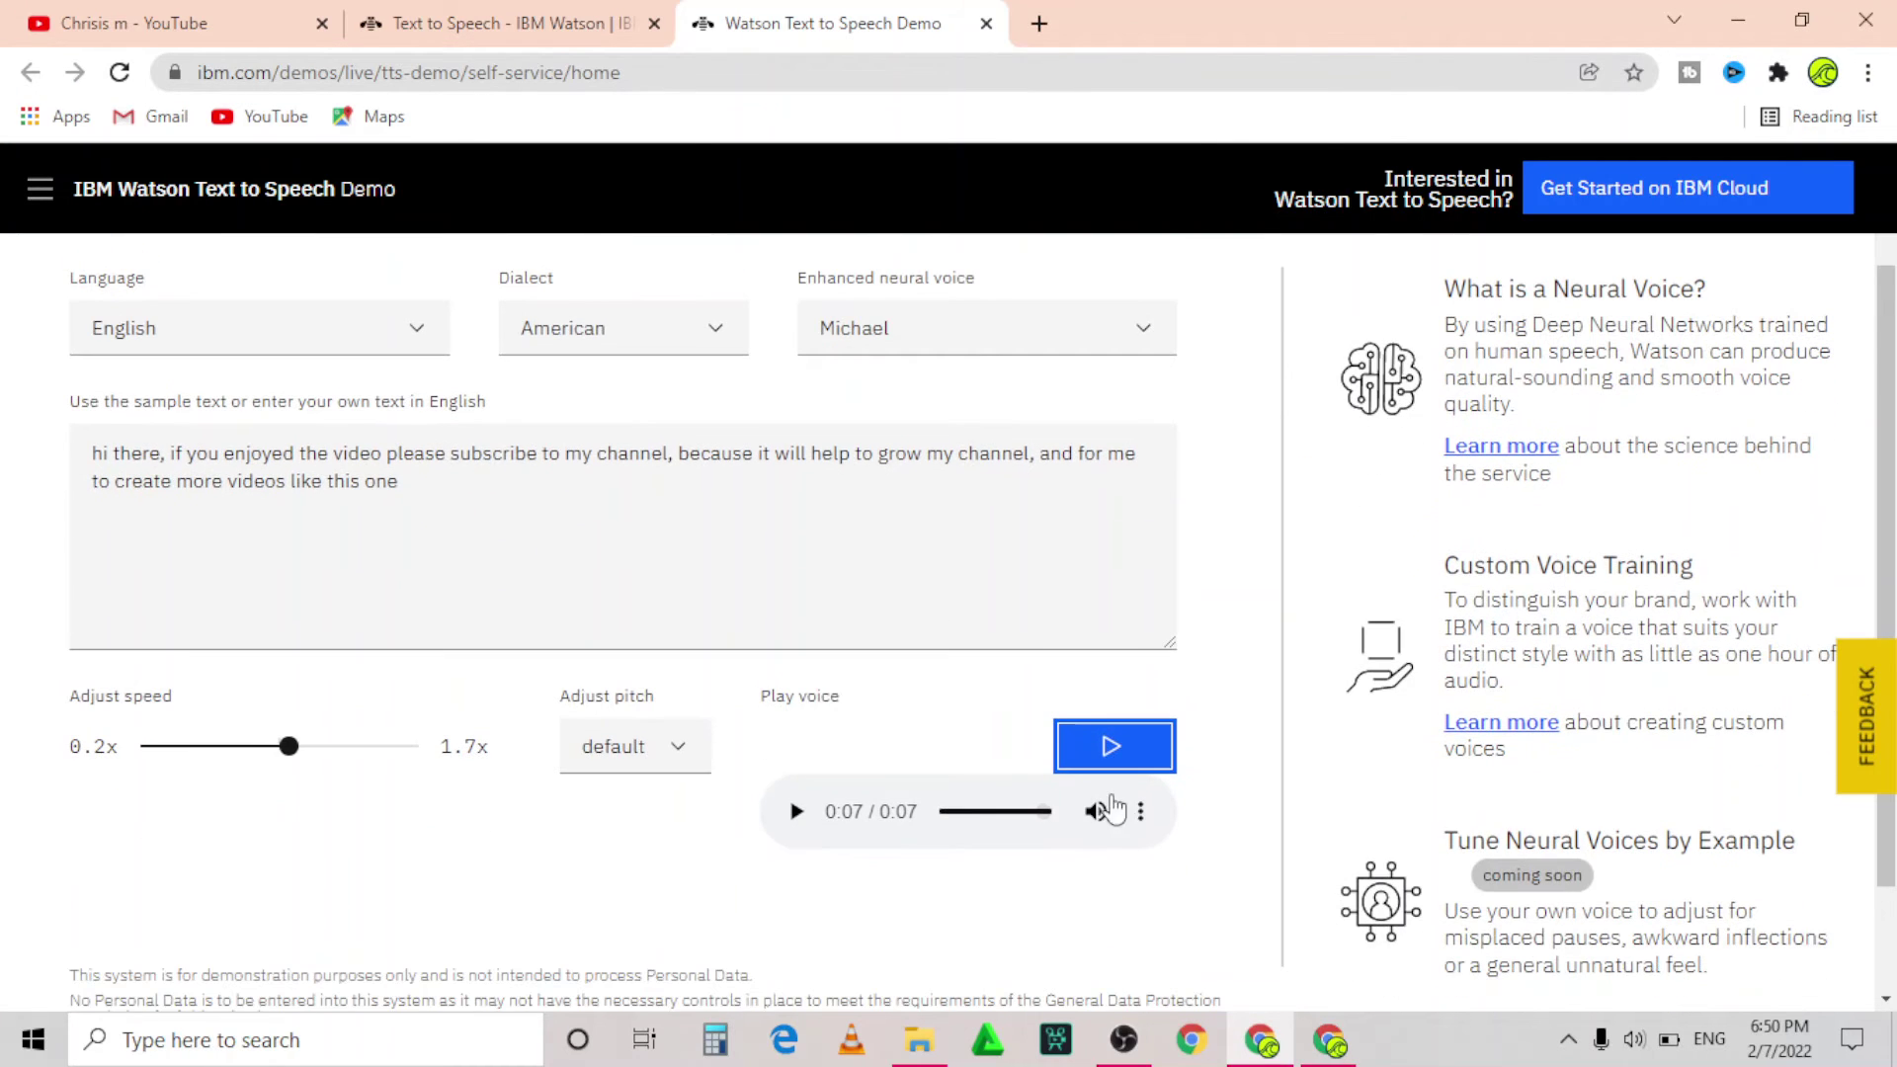
left_click(797, 812)
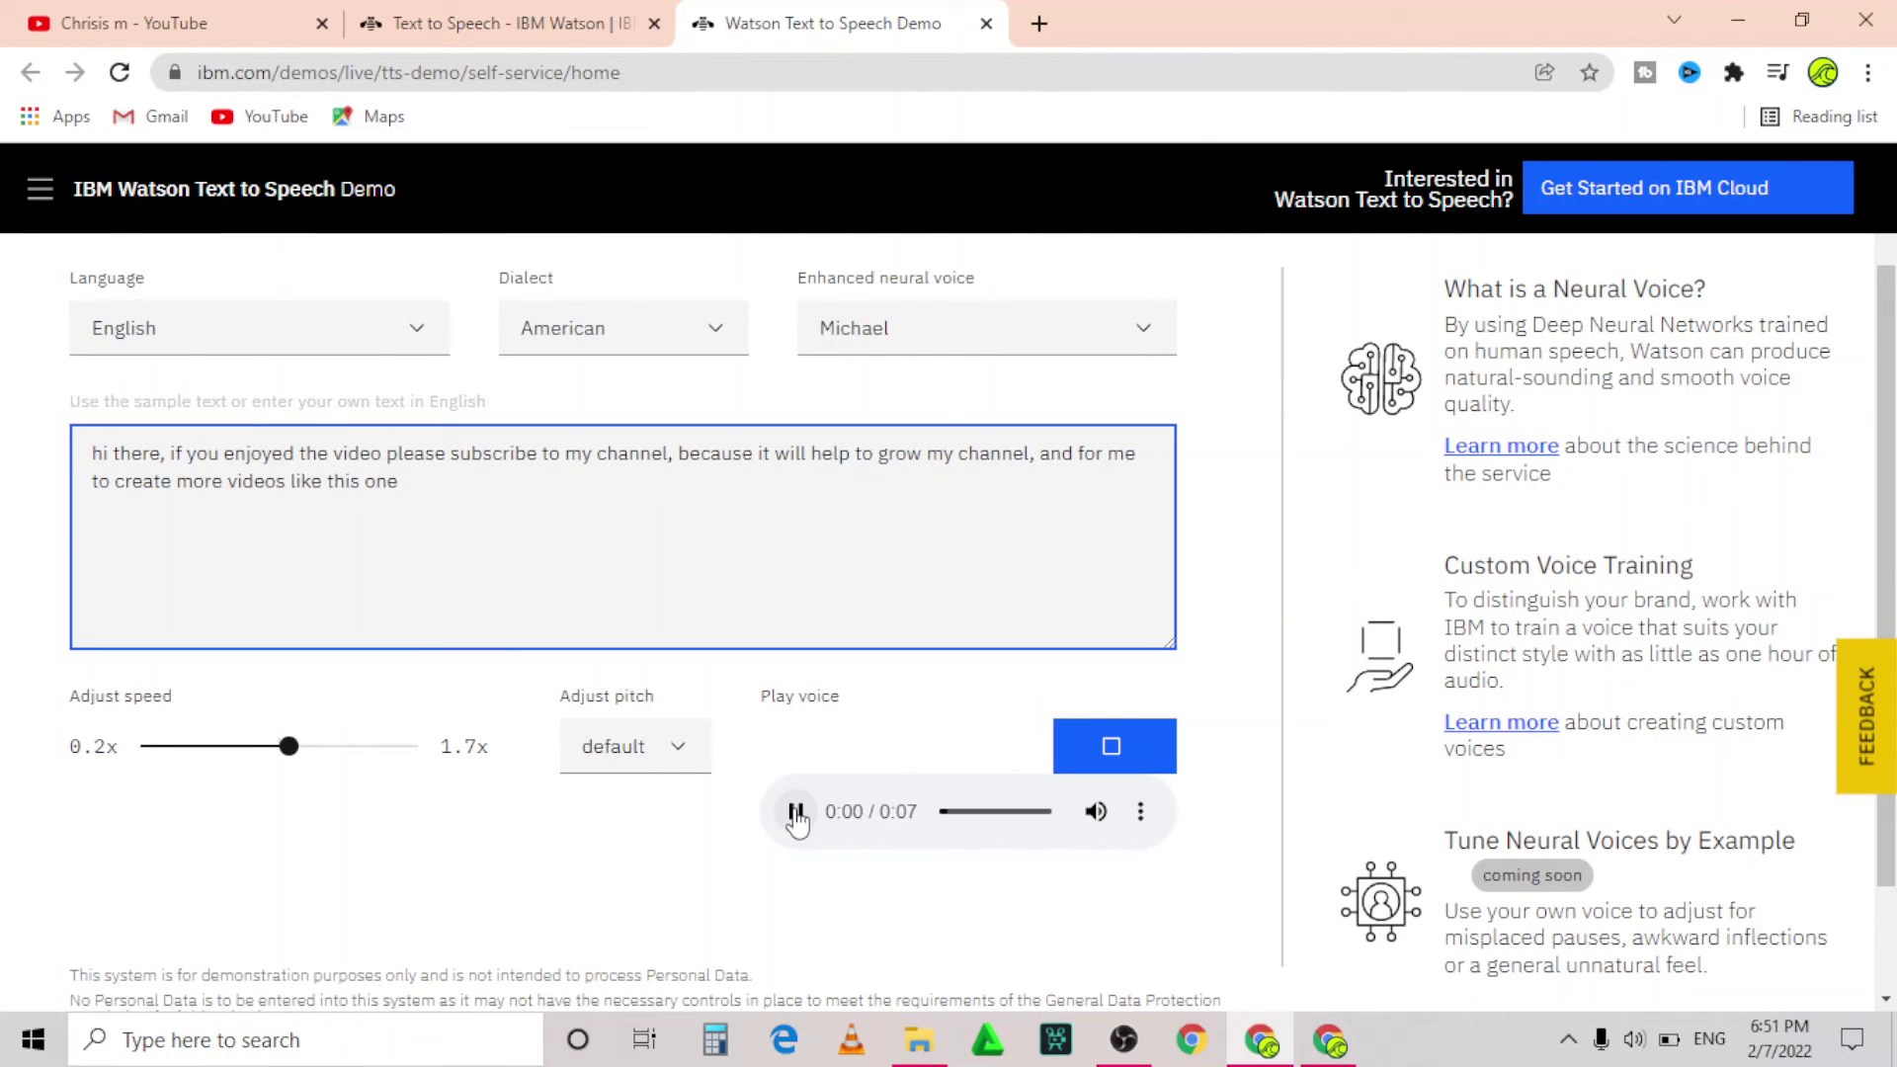
left_click(1114, 757)
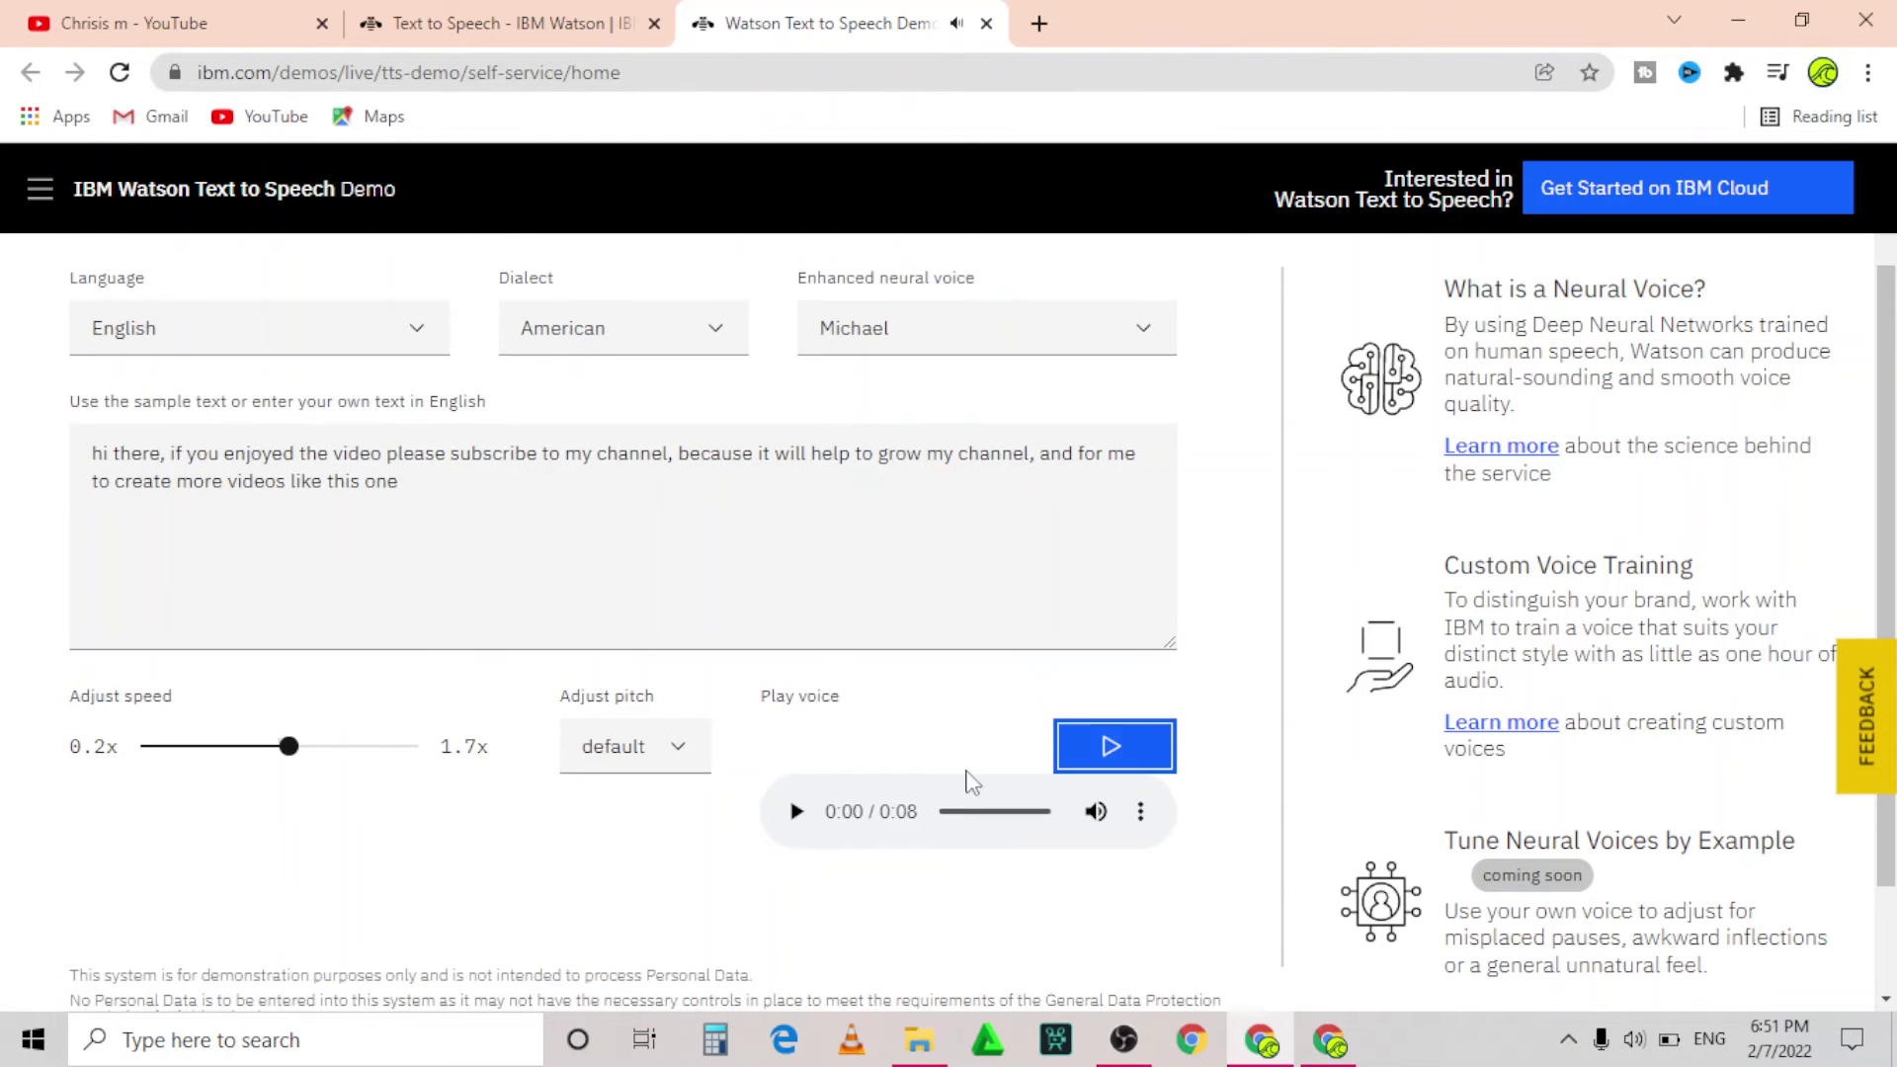
left_click(796, 812)
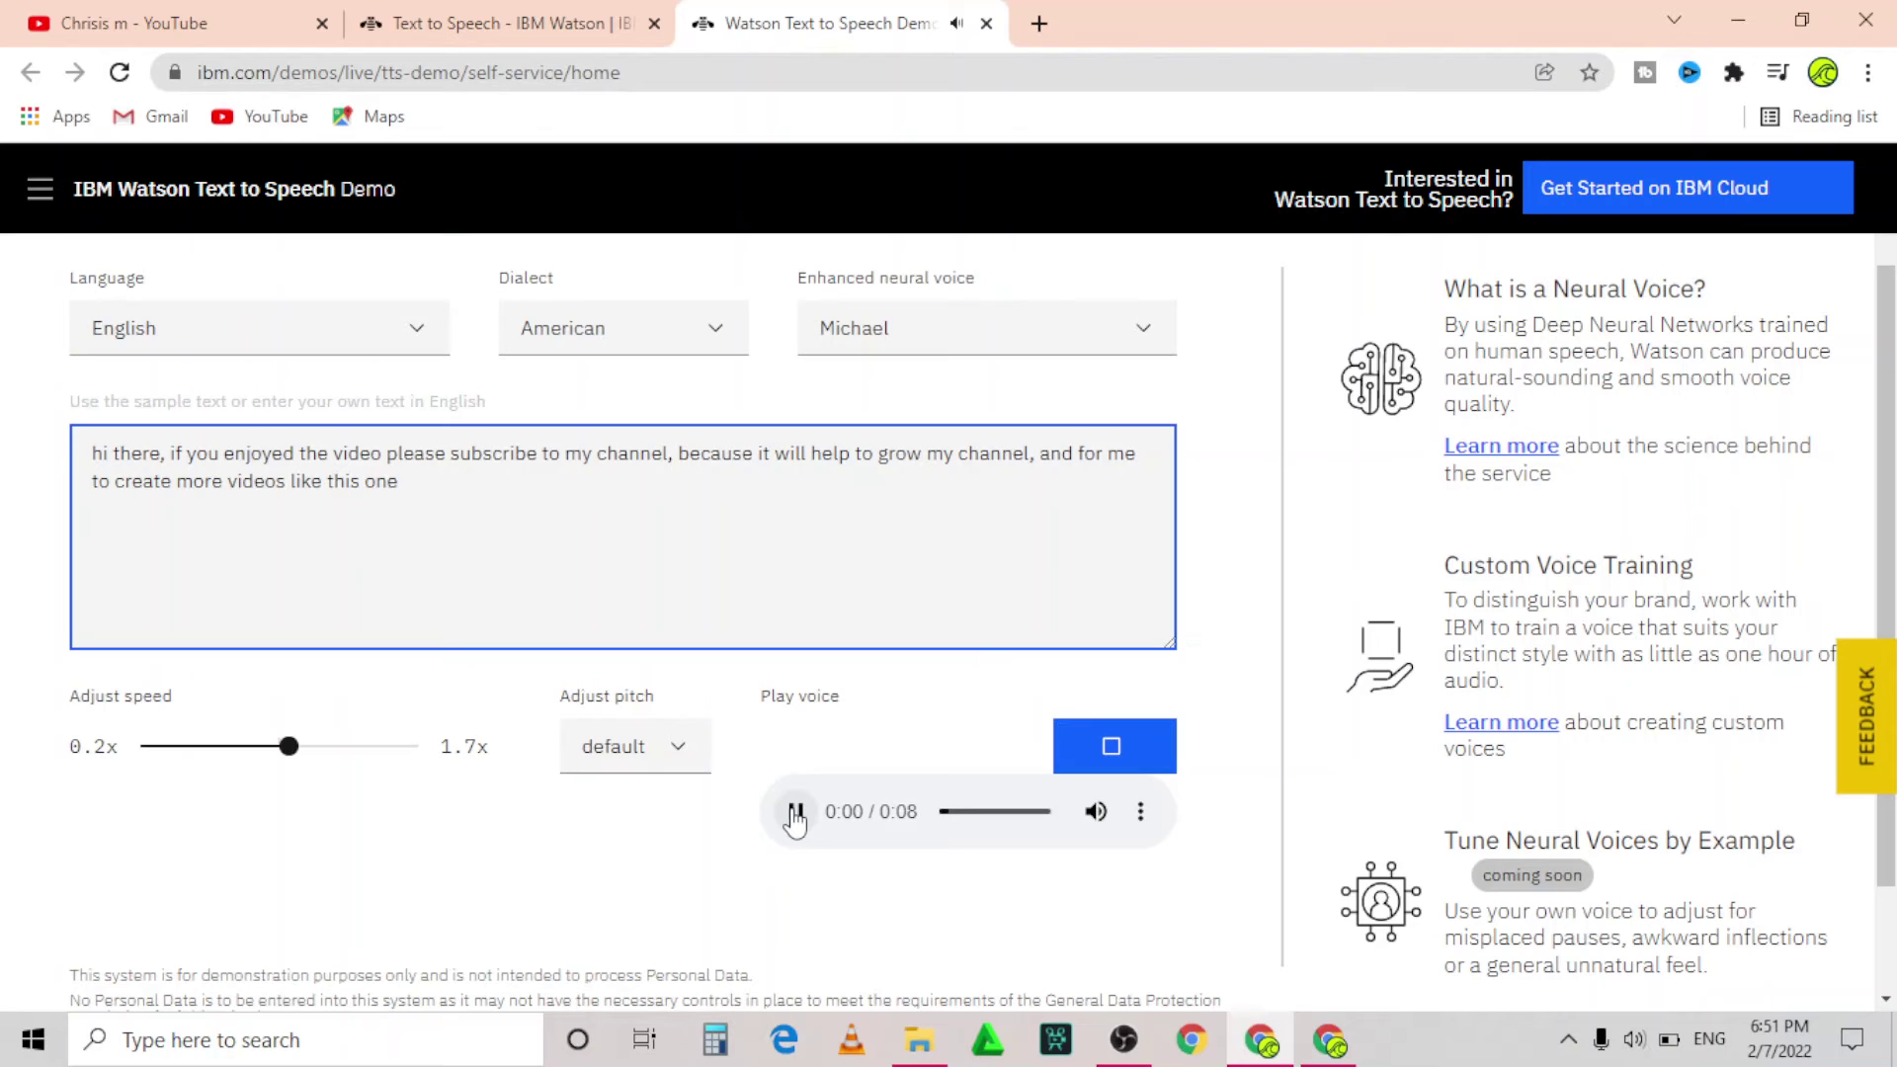
- Download the audio as newSynthesize (1).mp3 from the player's options menu
left_click(1143, 811)
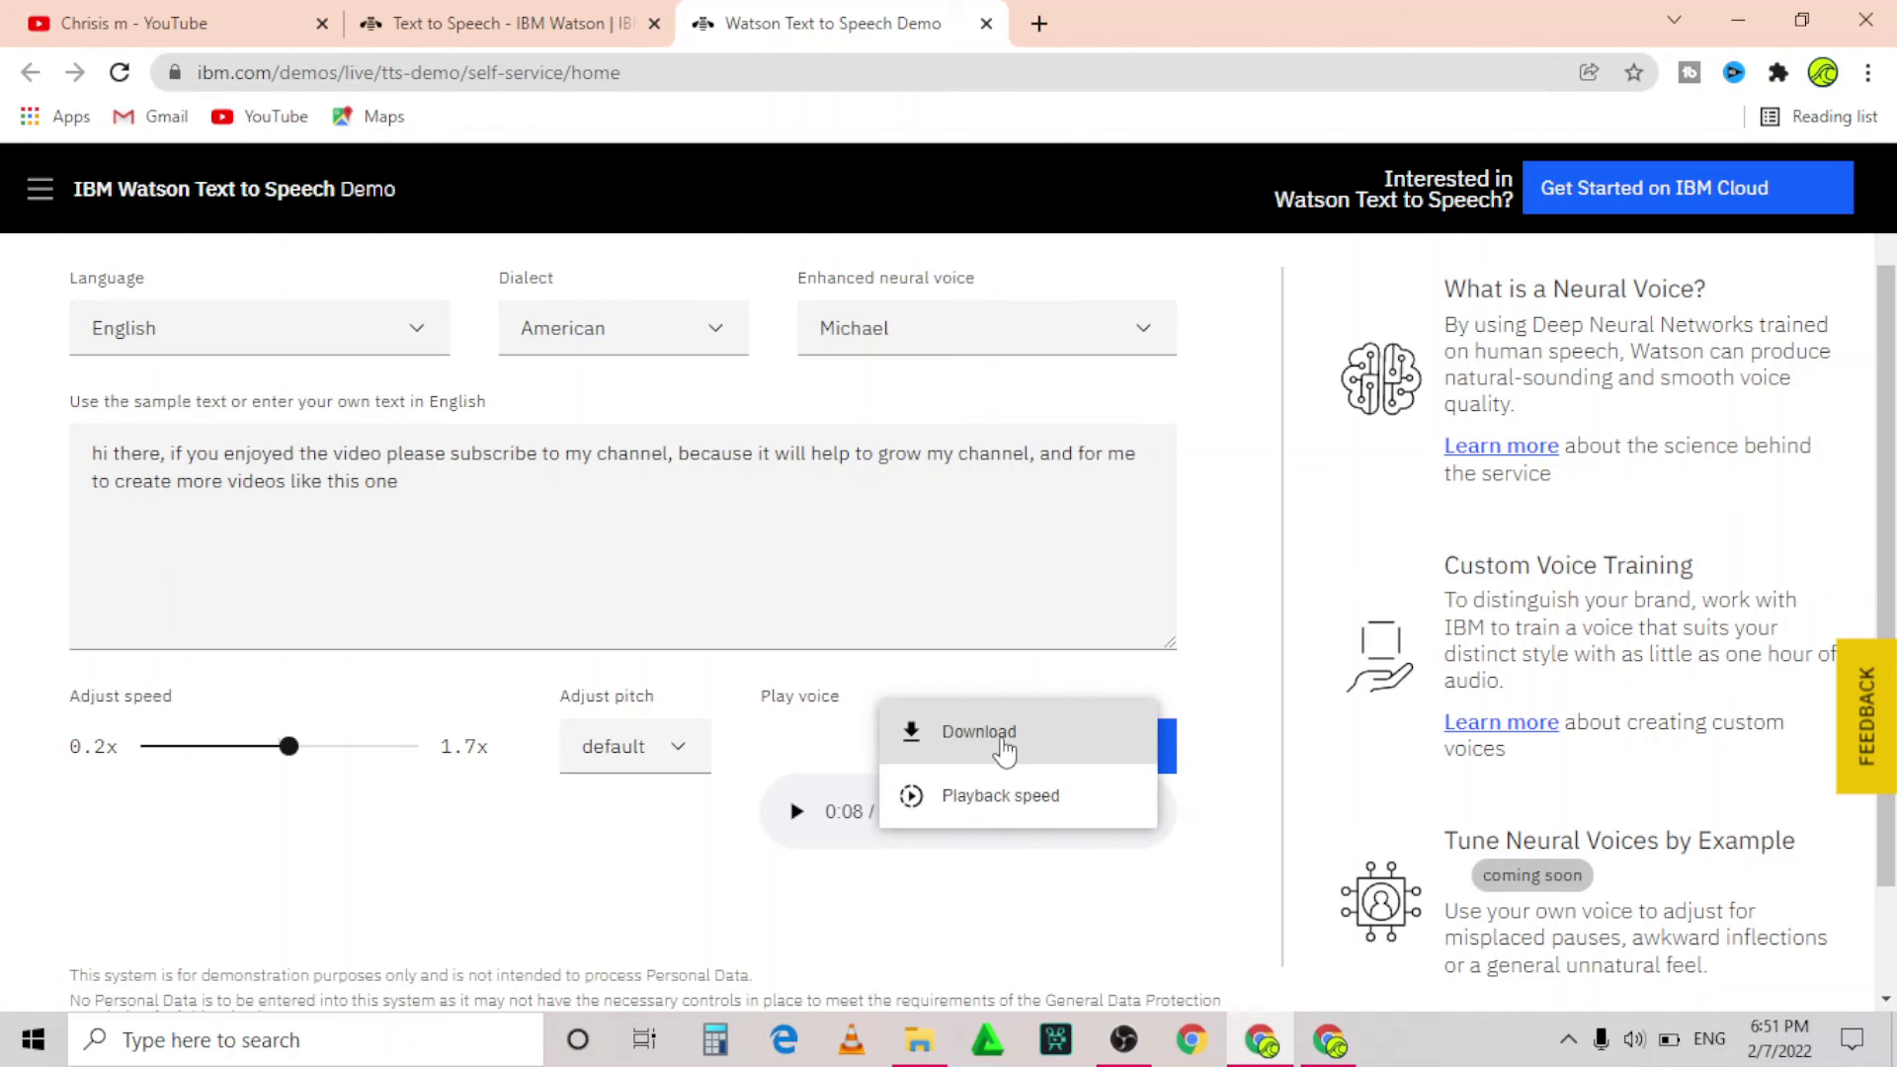
left_click(1006, 748)
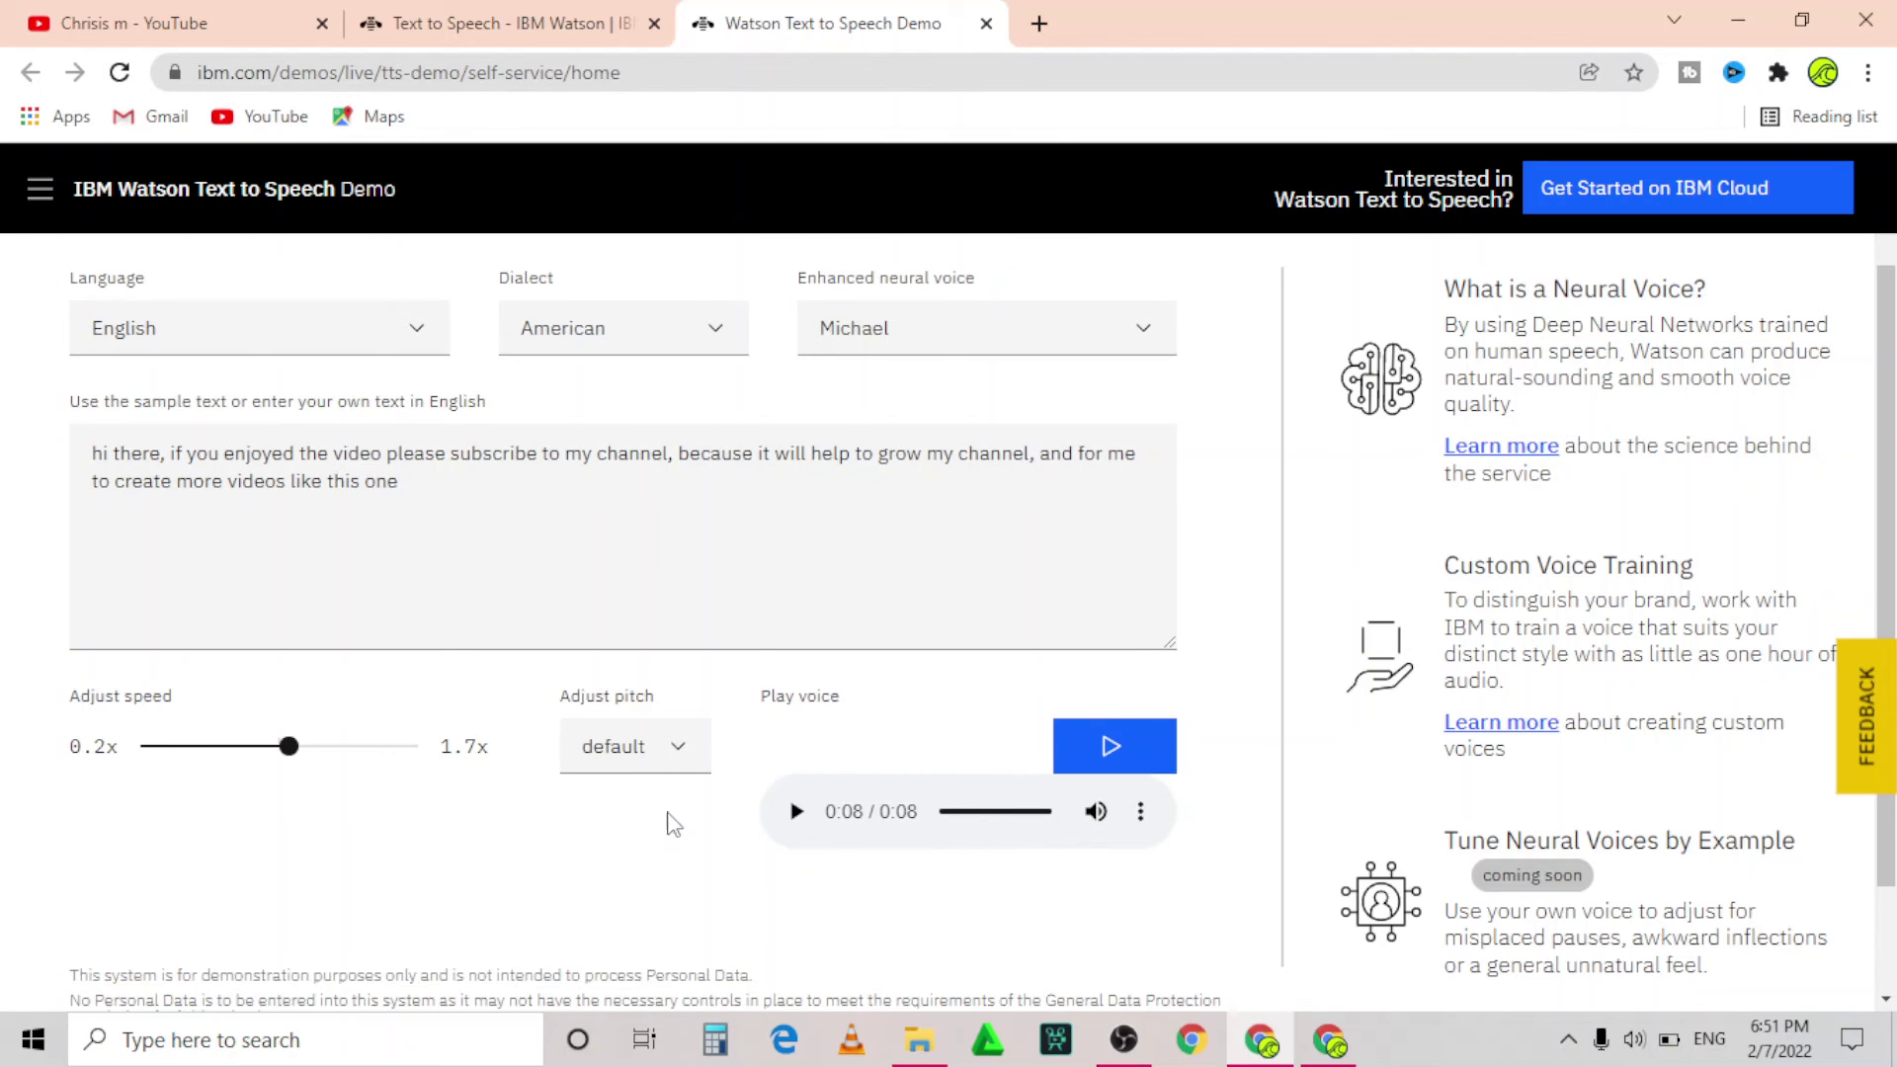
left_click(918, 1040)
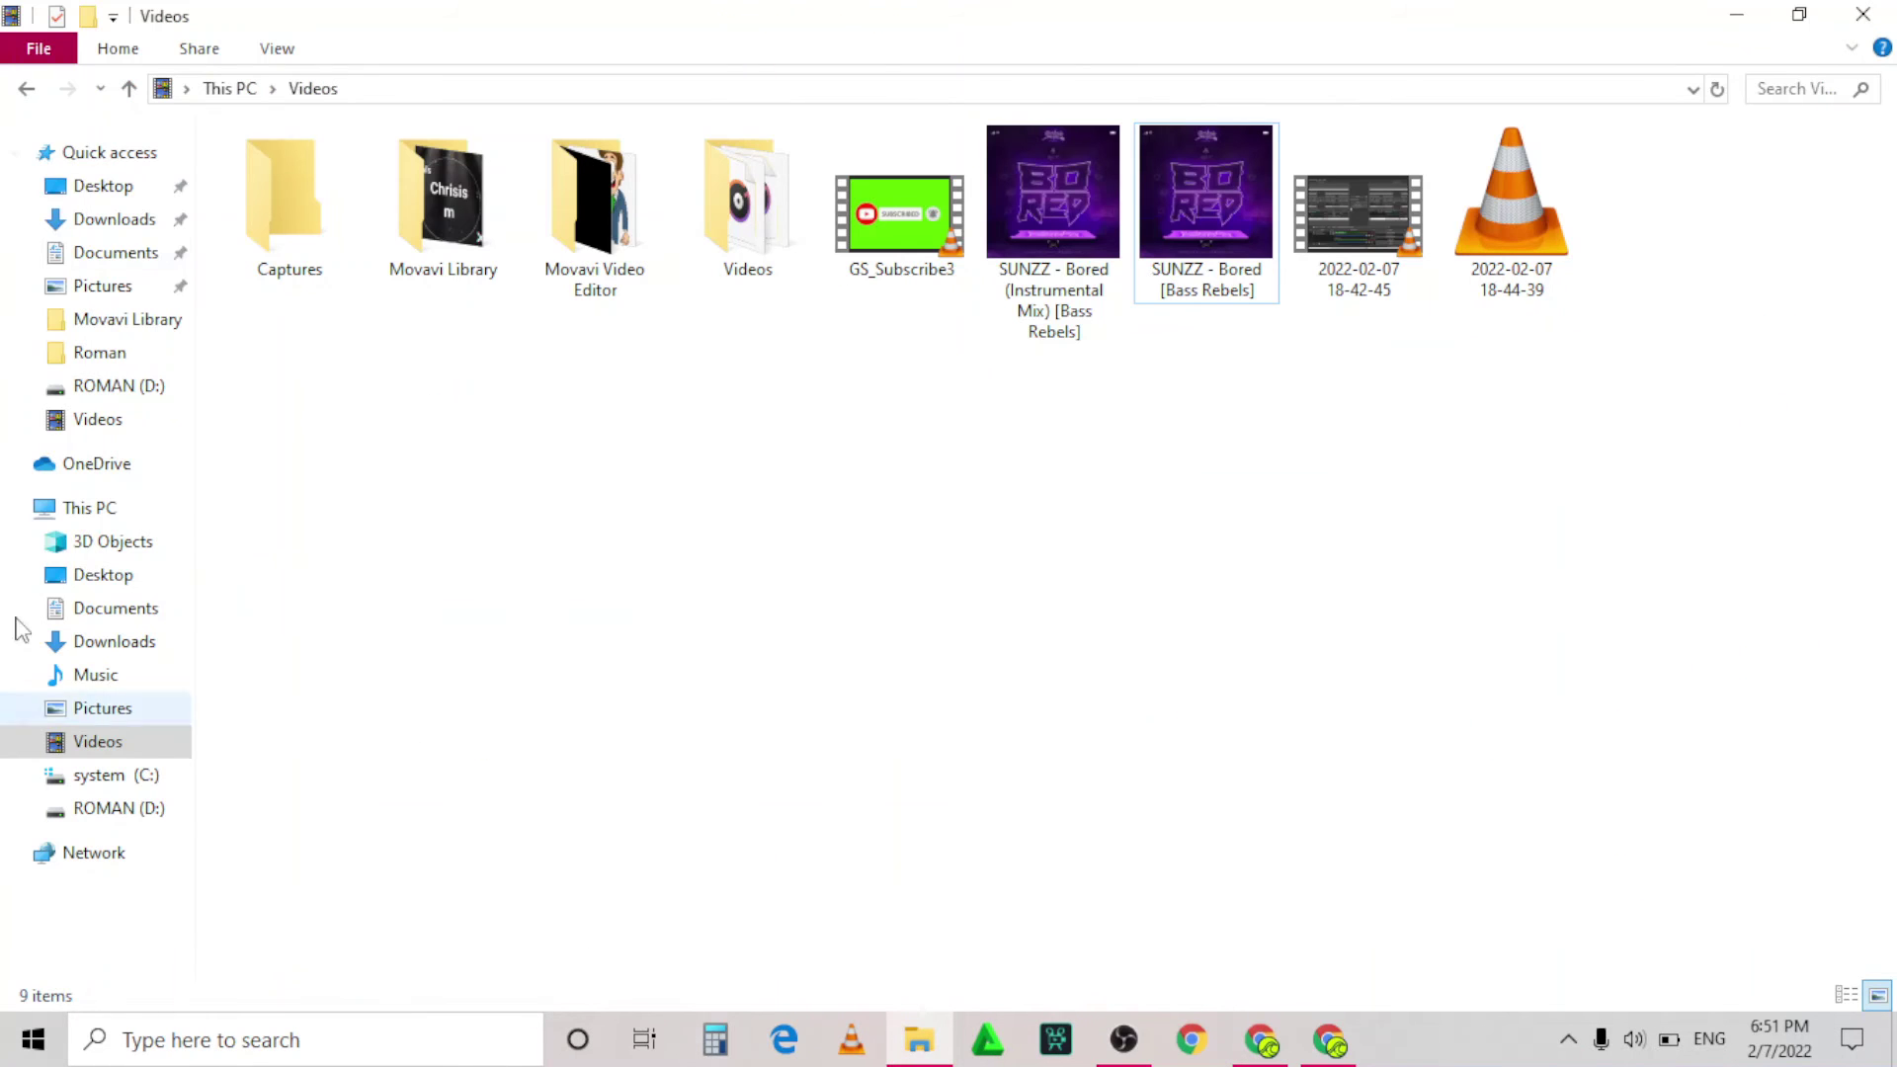
- Open newSynthesize (1) from the Downloads folder so it plays in Groove Music
left_click(89, 229)
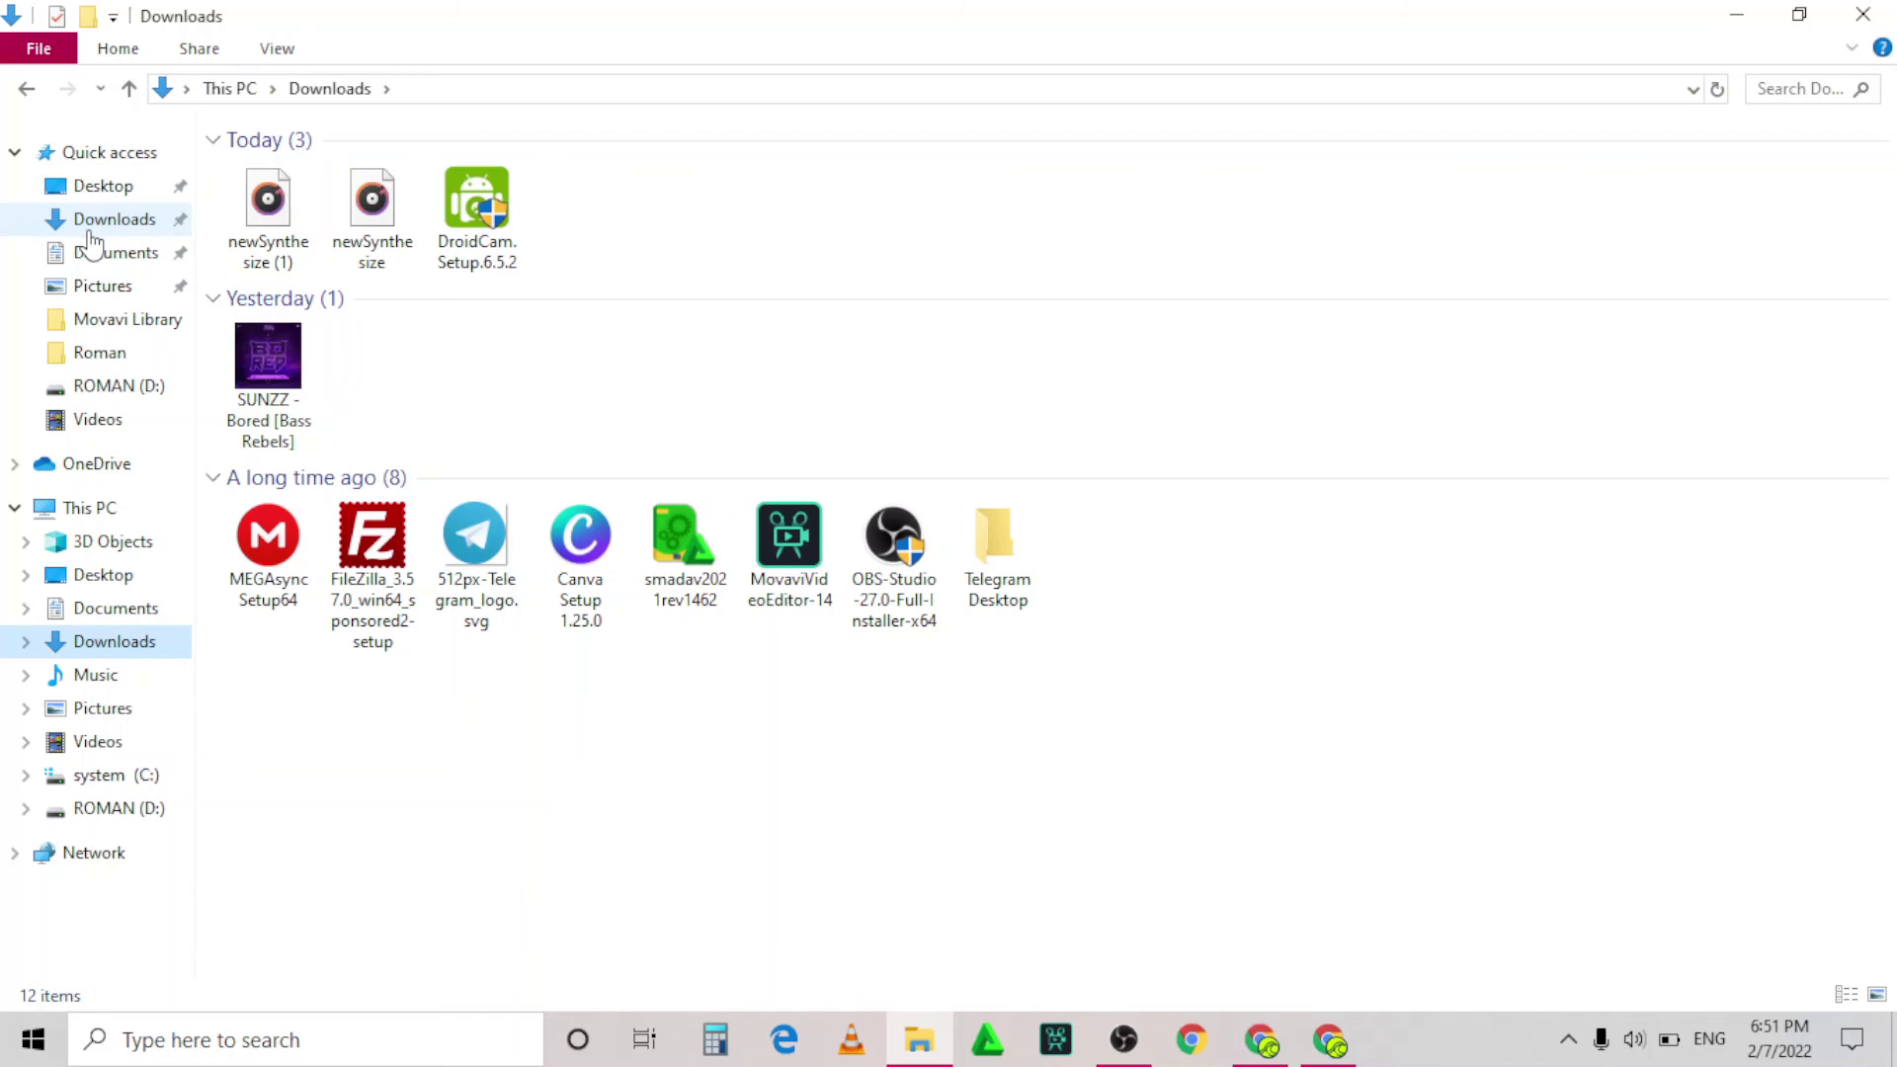
left_click(268, 234)
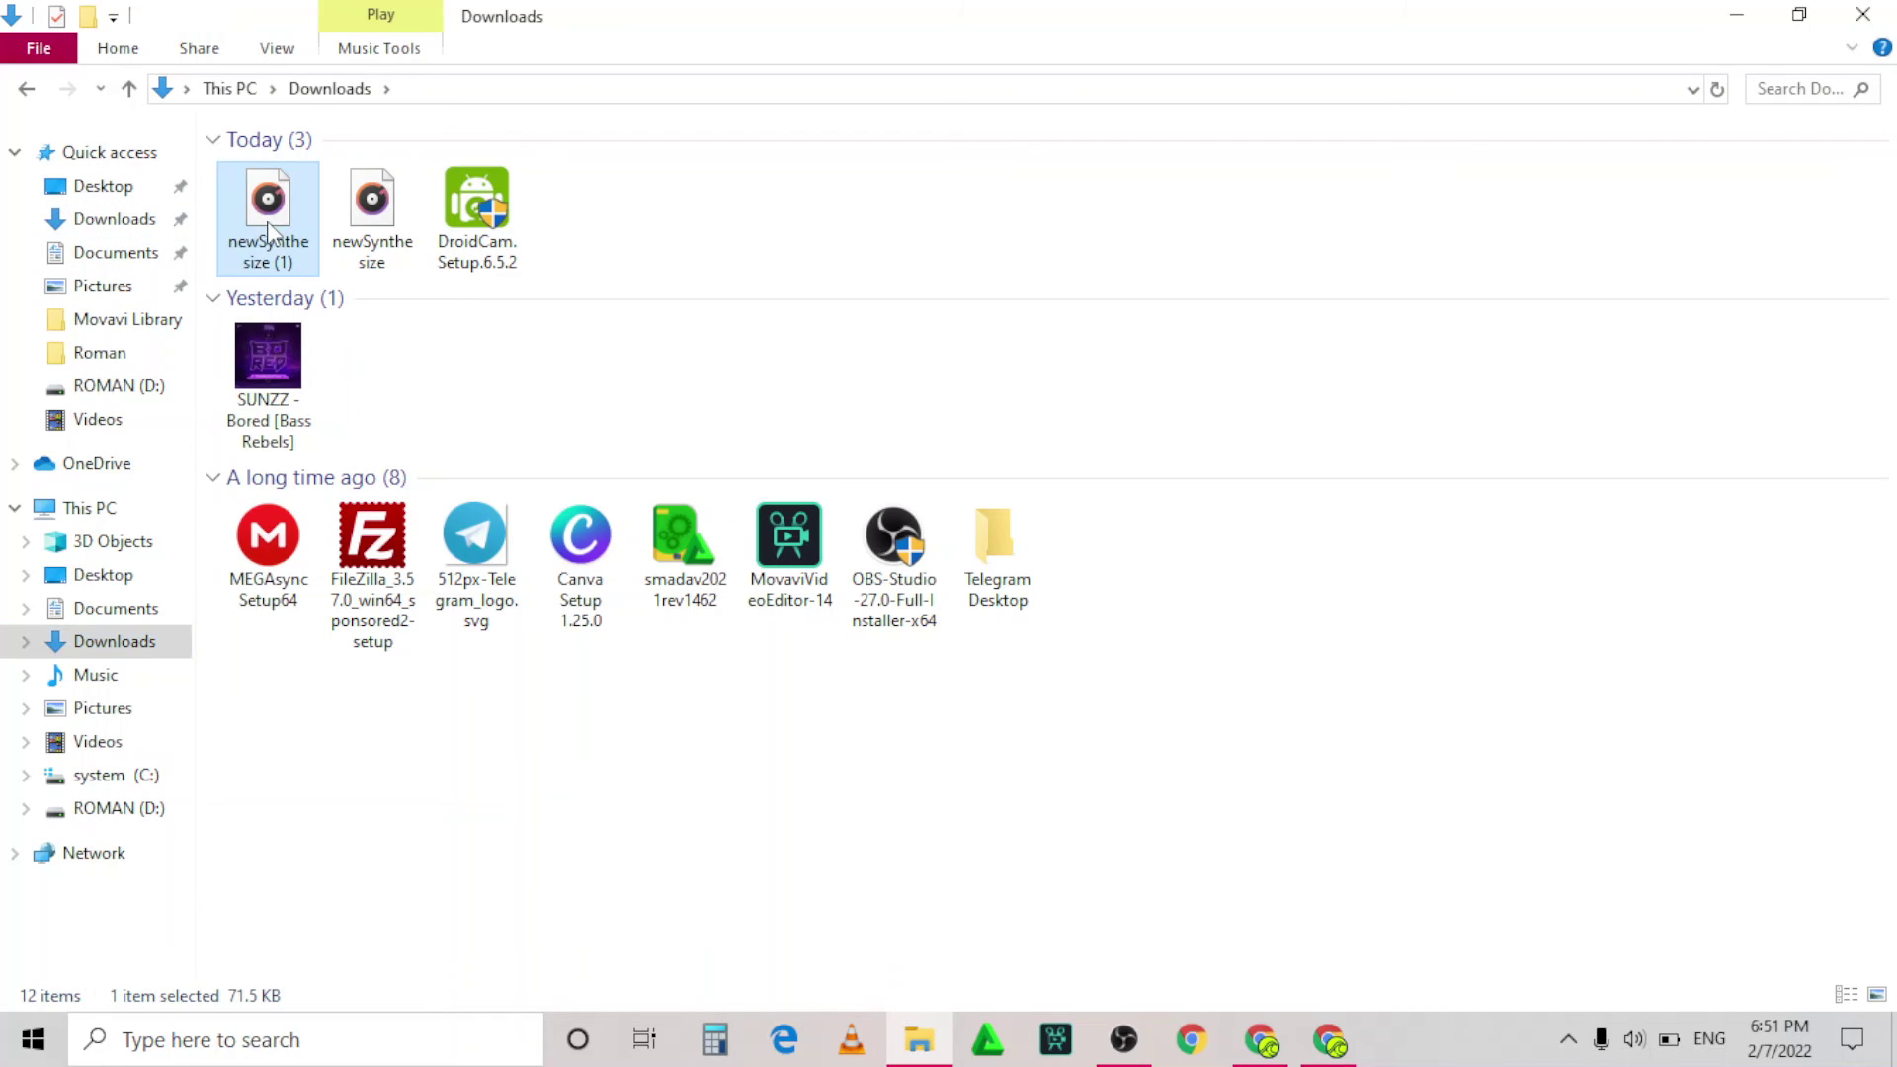
double_click(268, 233)
left_click(1398, 1040)
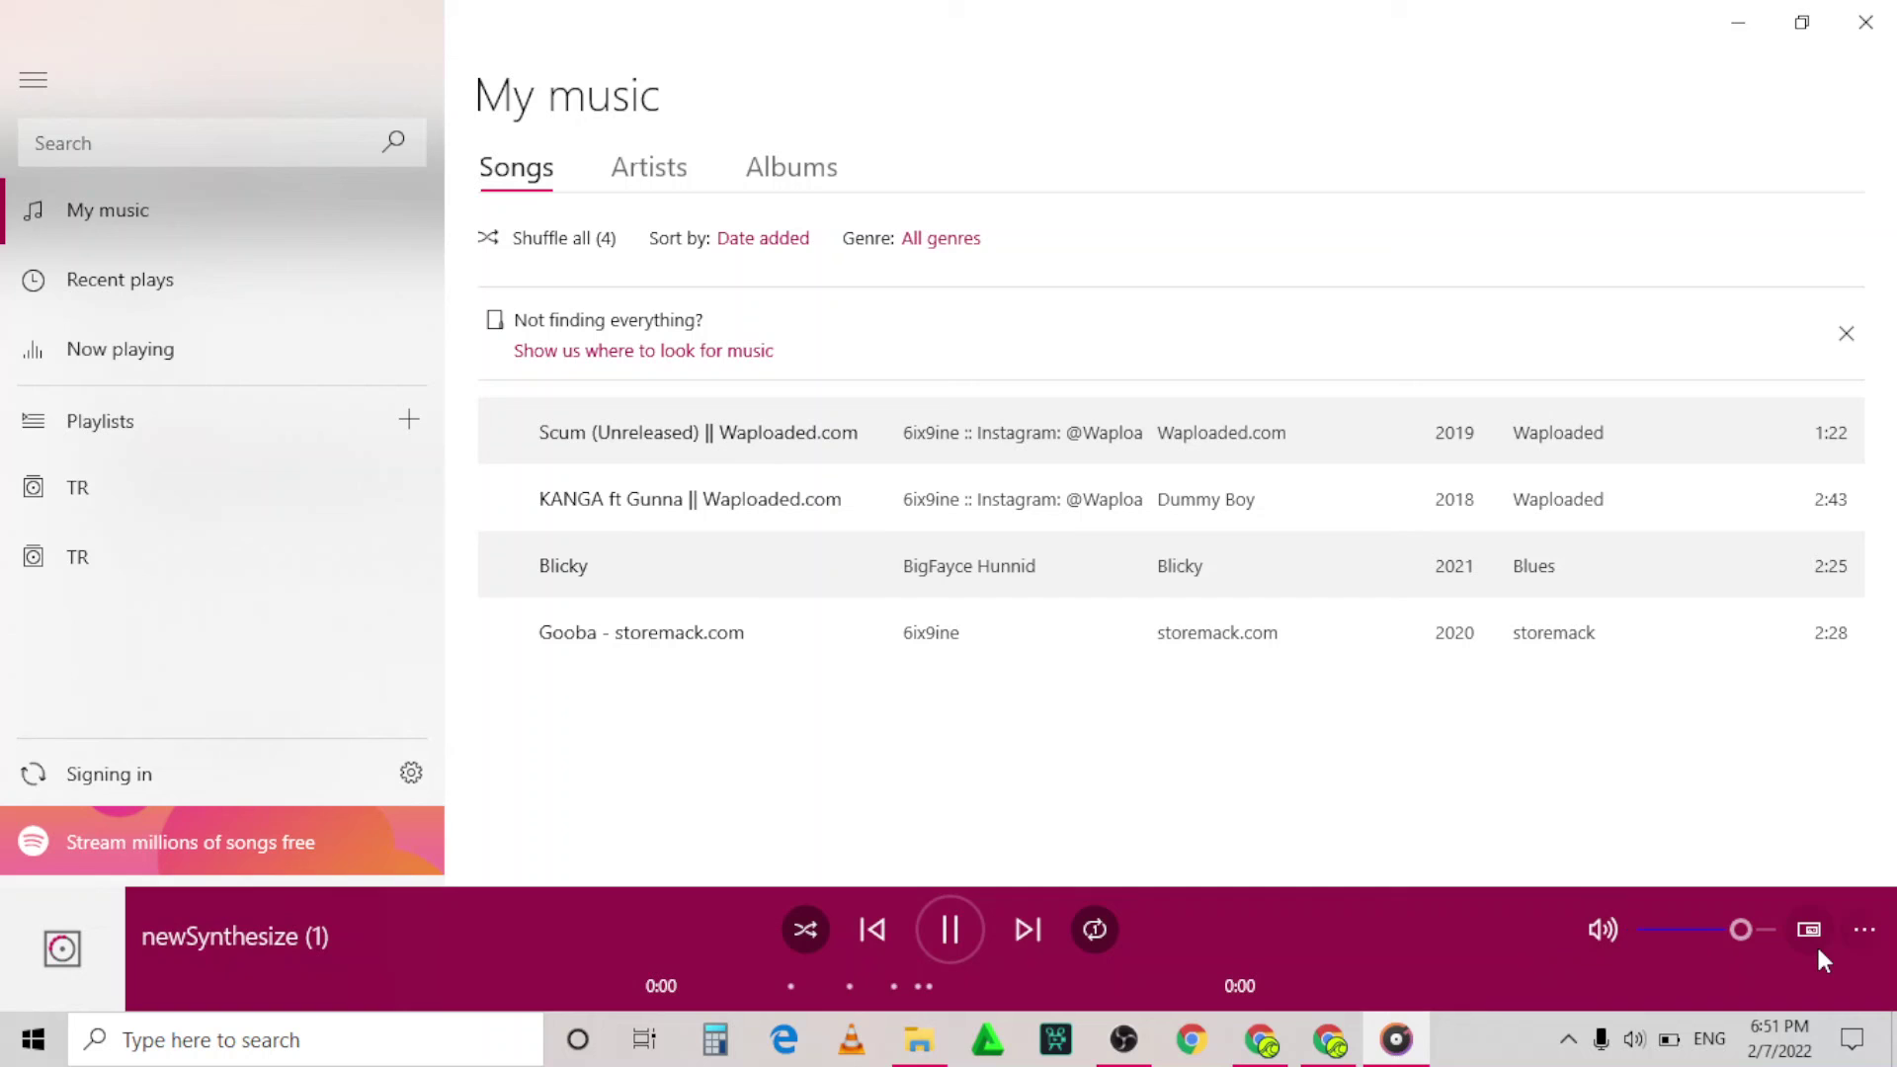
- Expand newSynthesize (1) to full-screen Now Playing, then switch Groove Music to mini view
left_click(1800, 941)
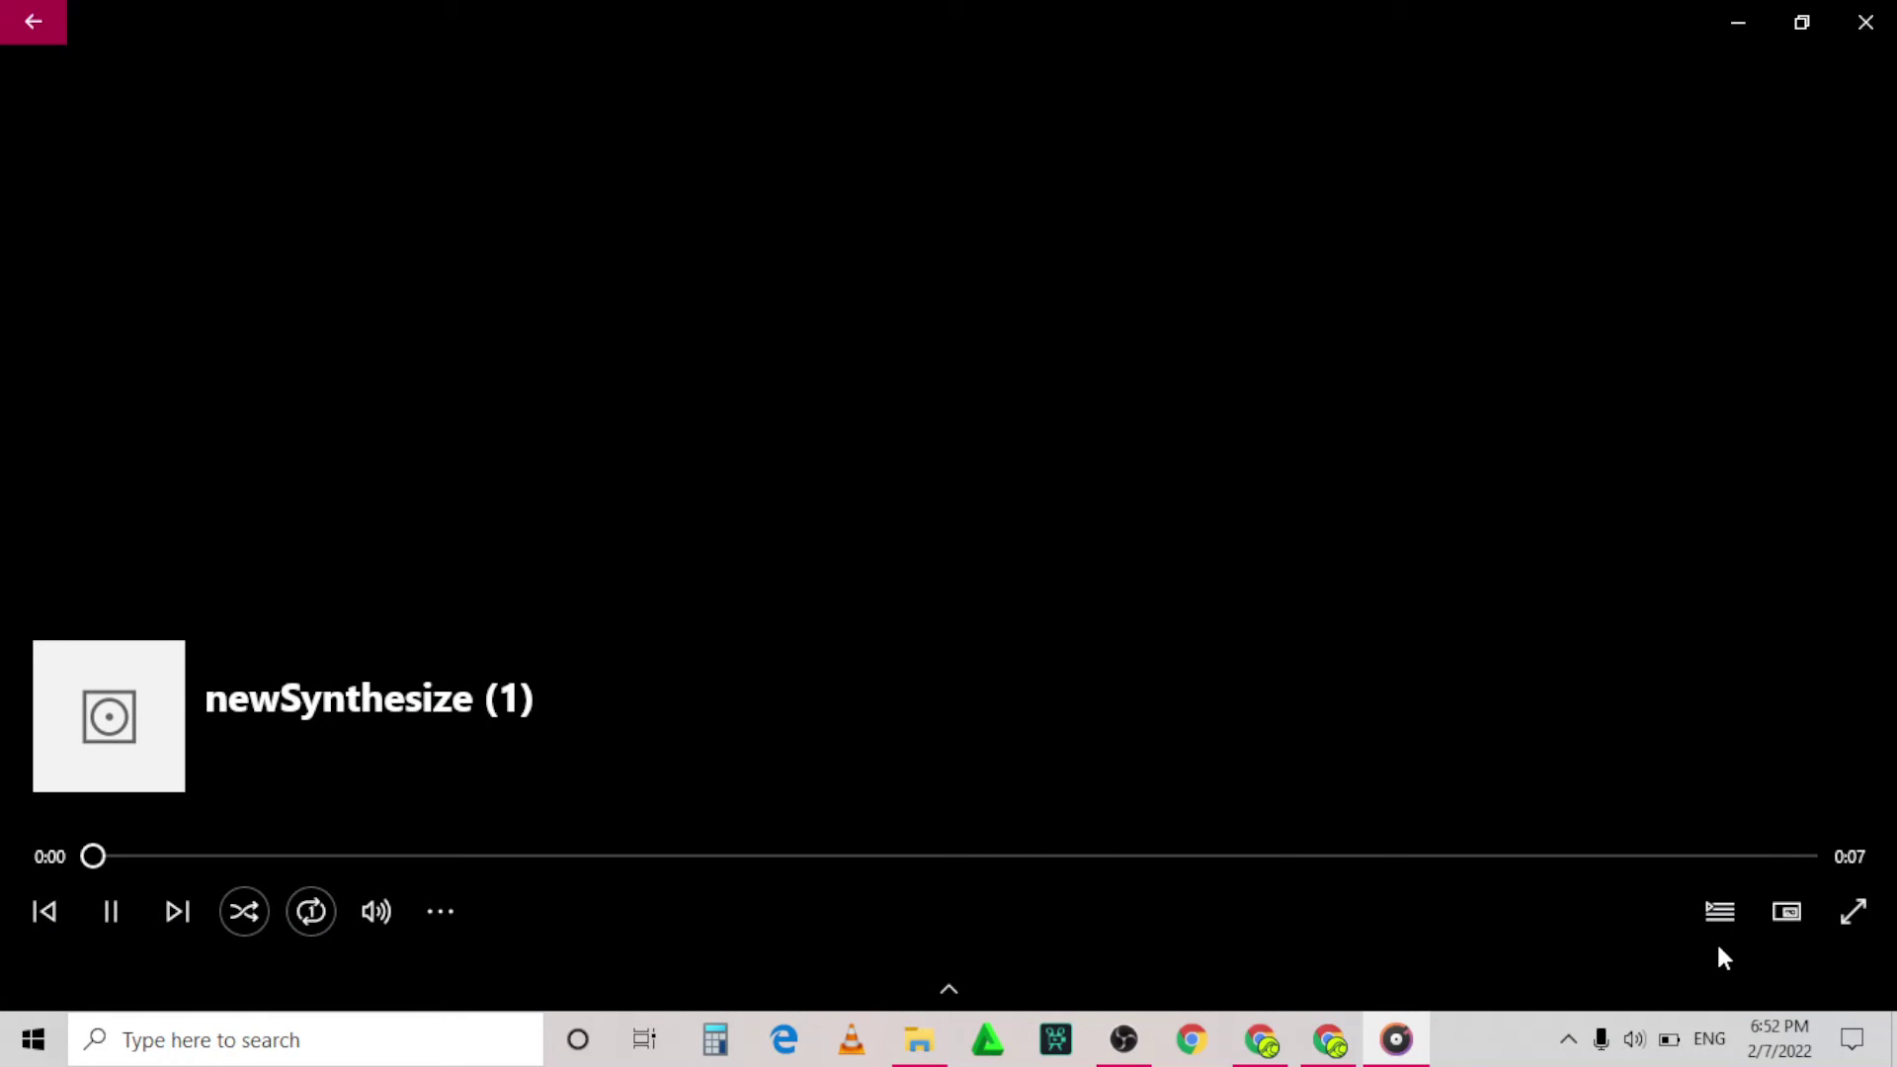
left_click(1787, 911)
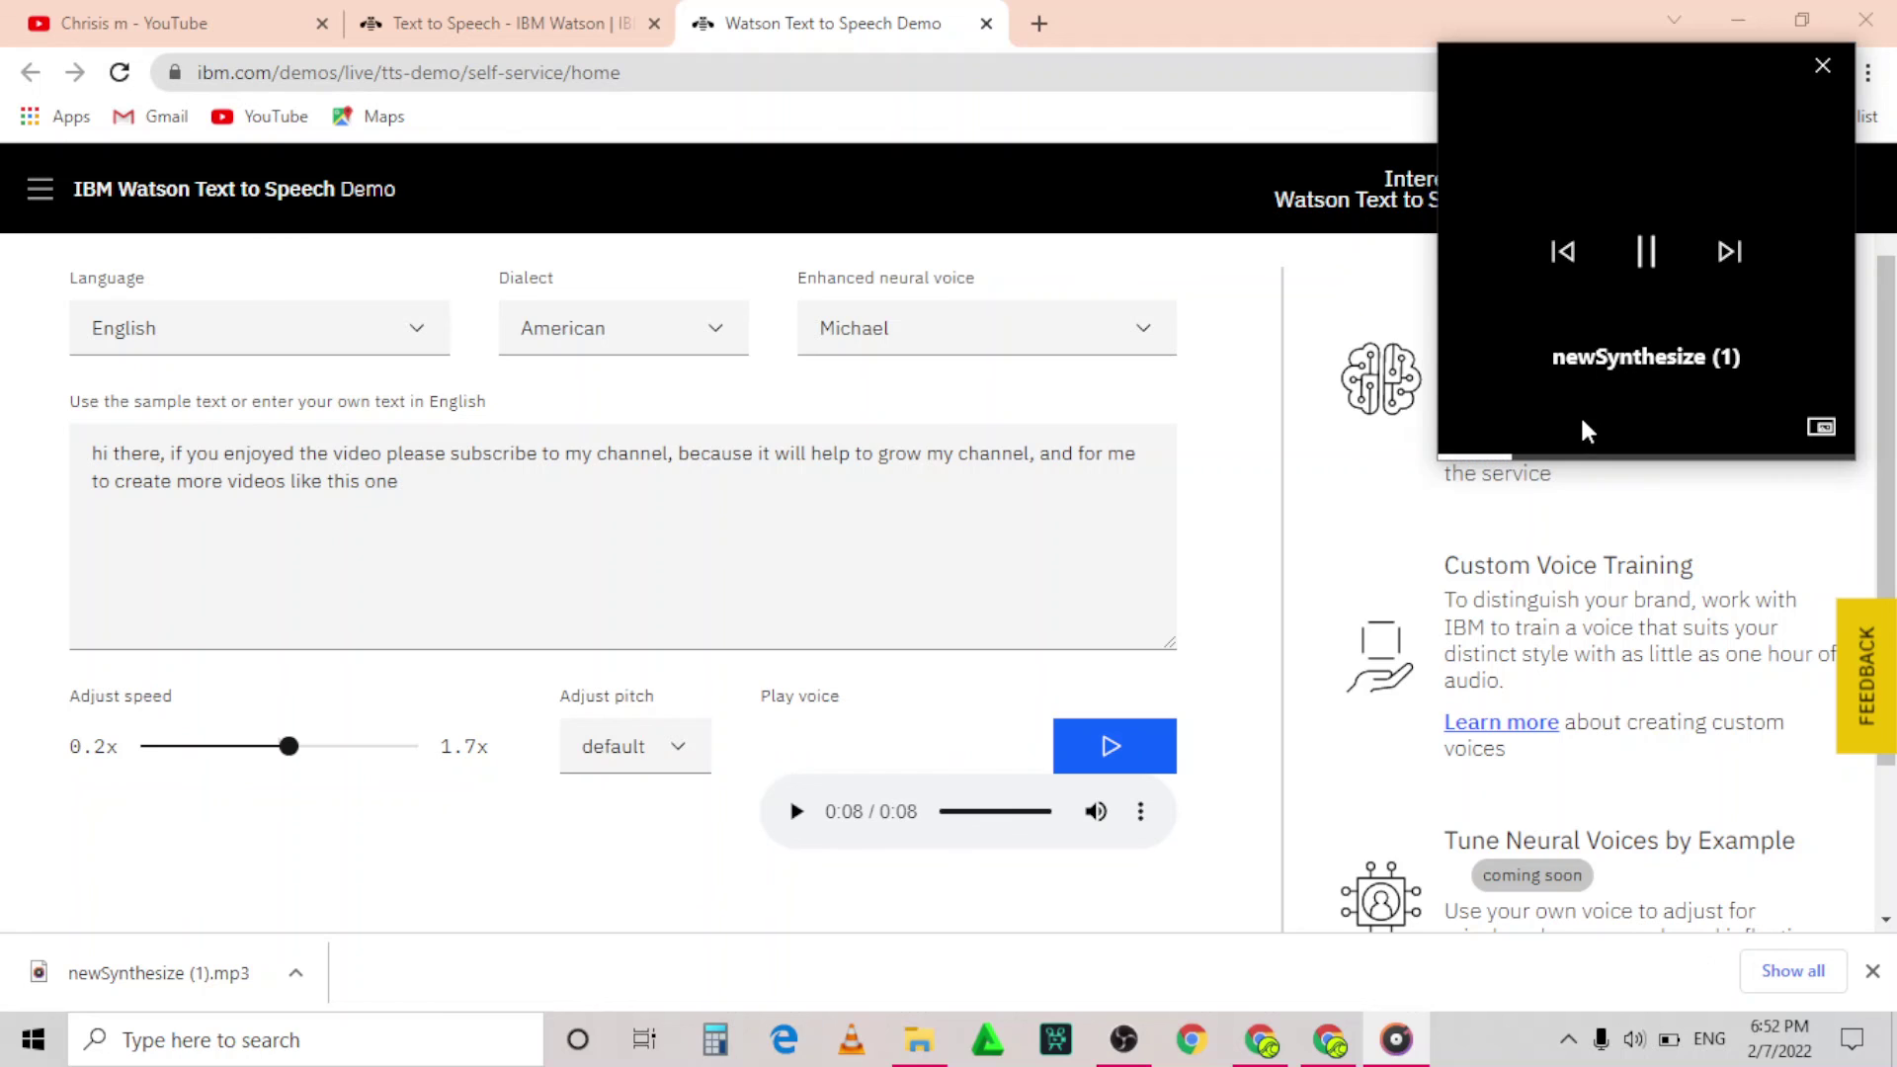